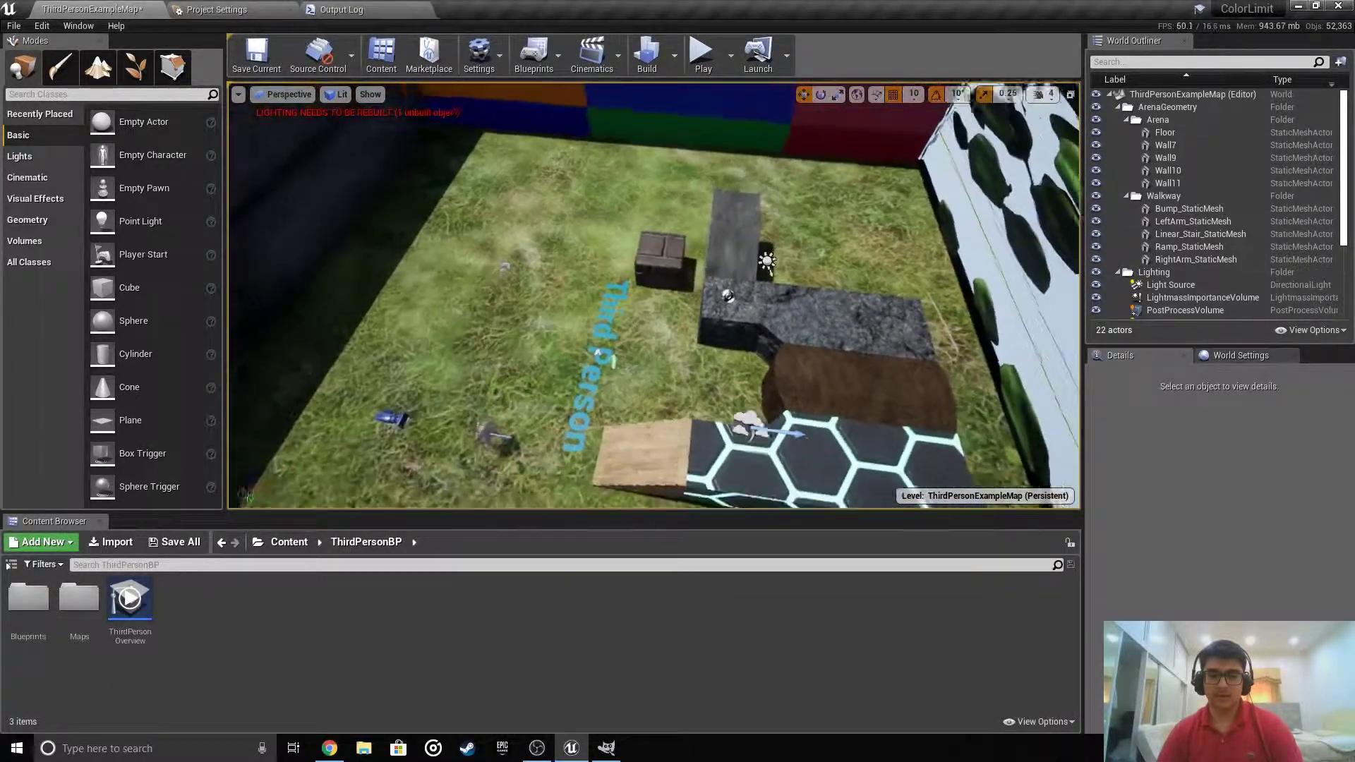
Frame the whole arena from above in the viewport and turn on Game View to hide the editor icons
key("s")
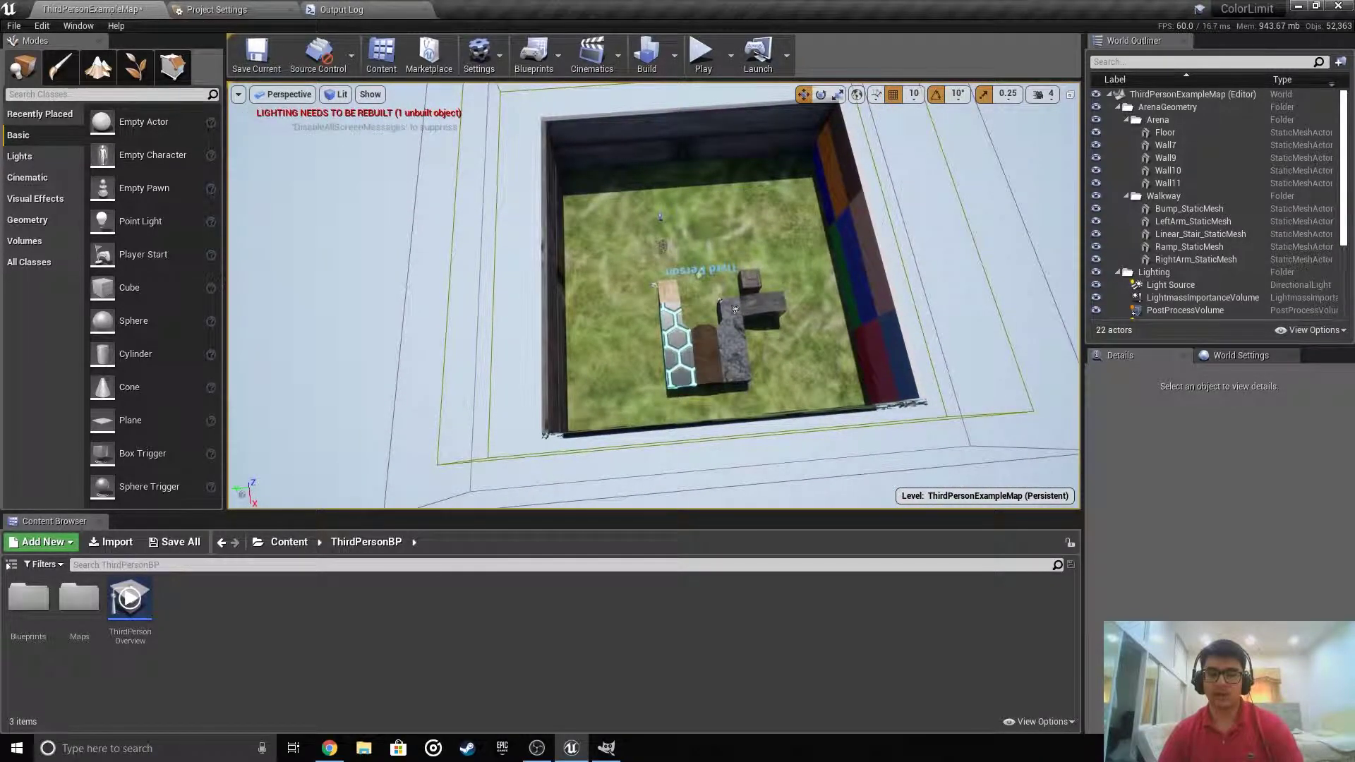
right_click_drag(735, 309, 692, 354)
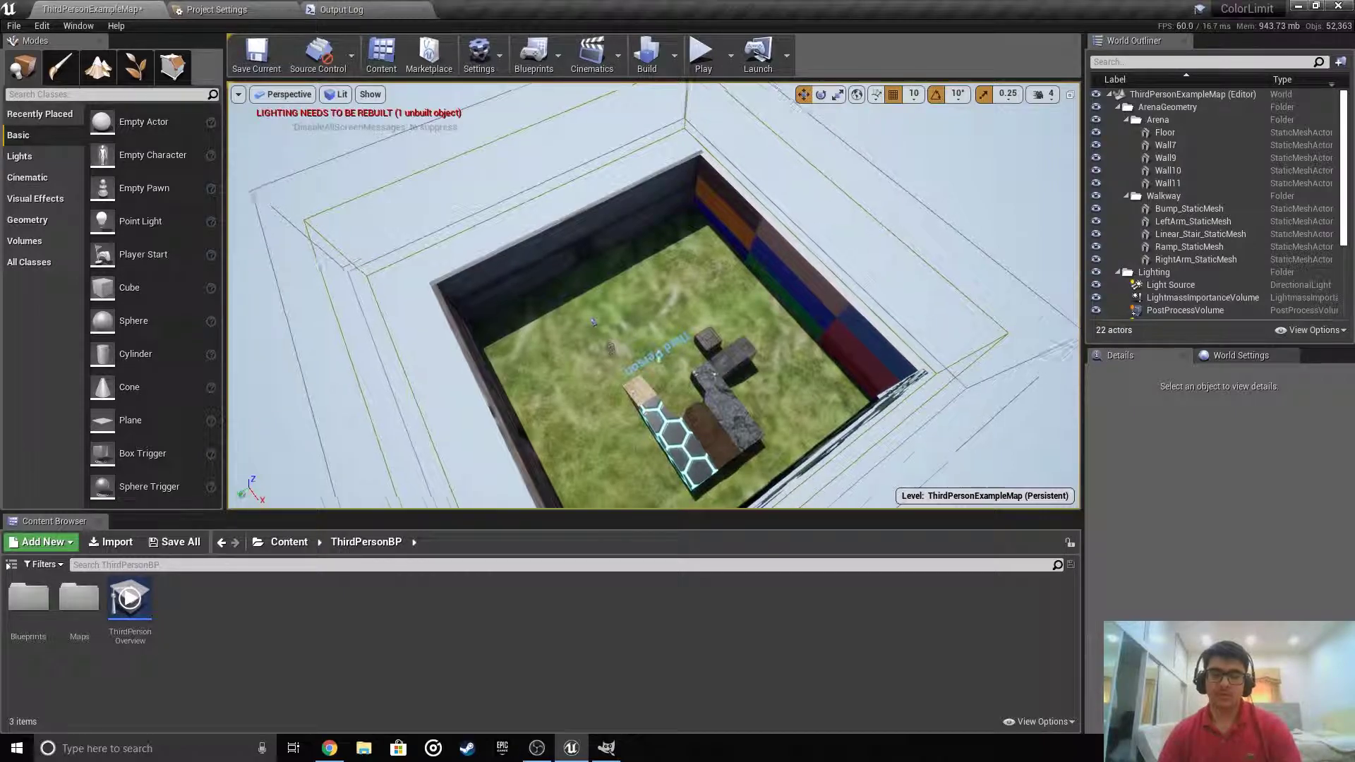
right_click_drag(653, 296, 733, 292)
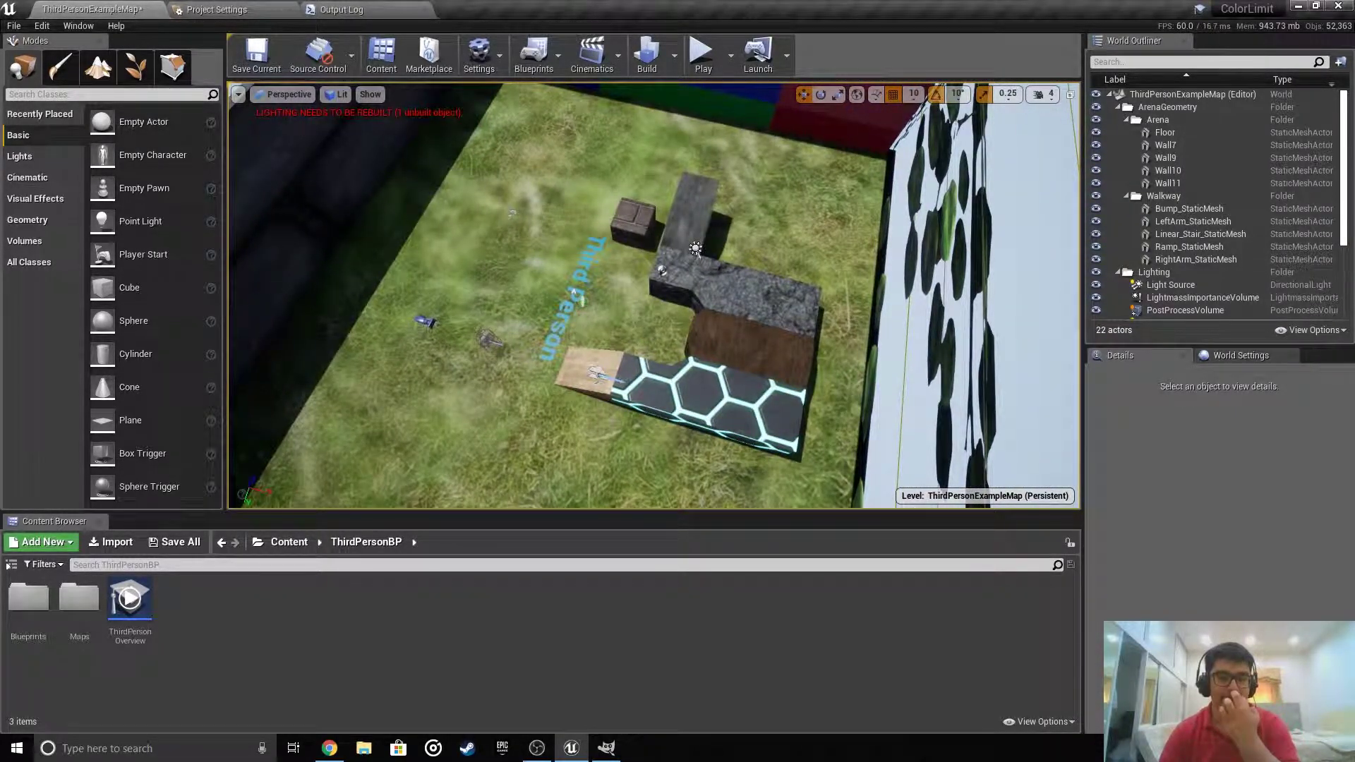
right_click_drag(654, 296, 762, 272)
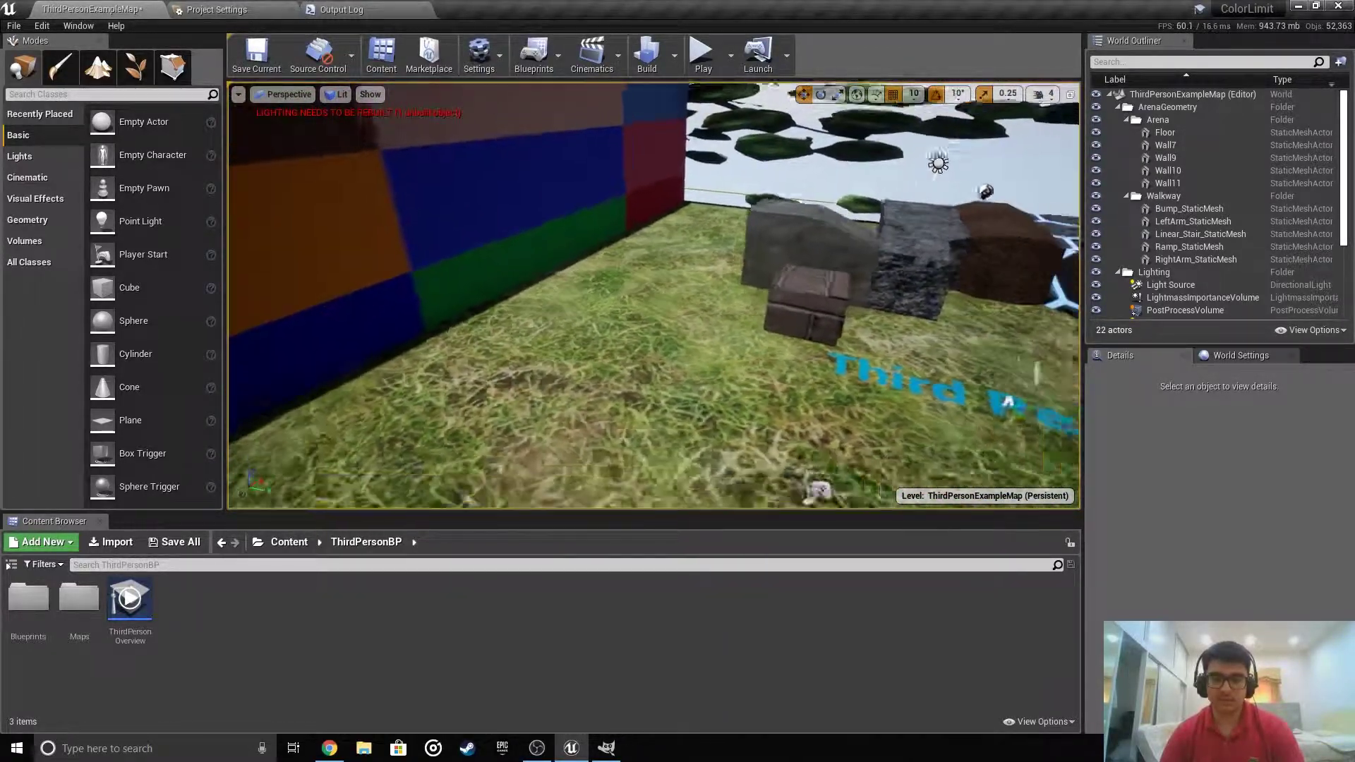
right_click_drag(653, 295, 617, 326)
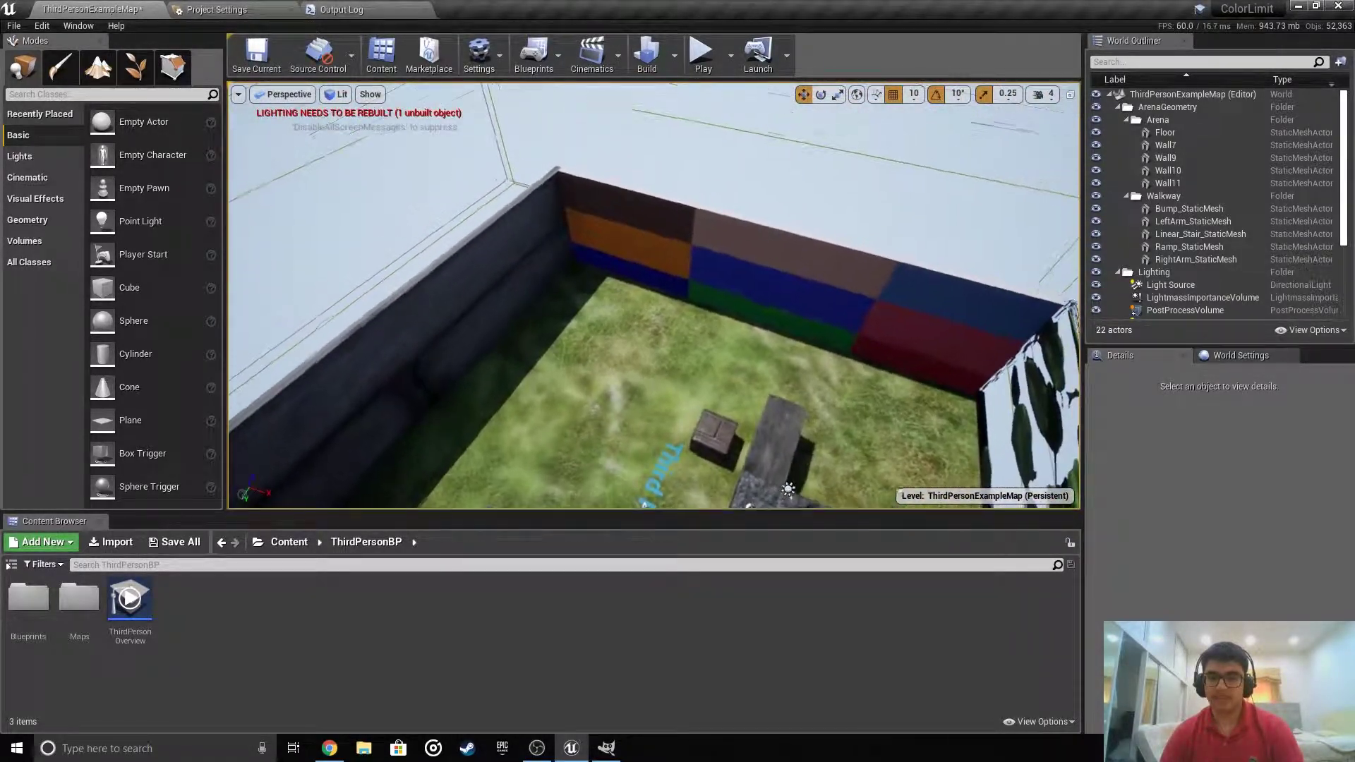
right_click_drag(617, 326, 548, 349)
key("s")
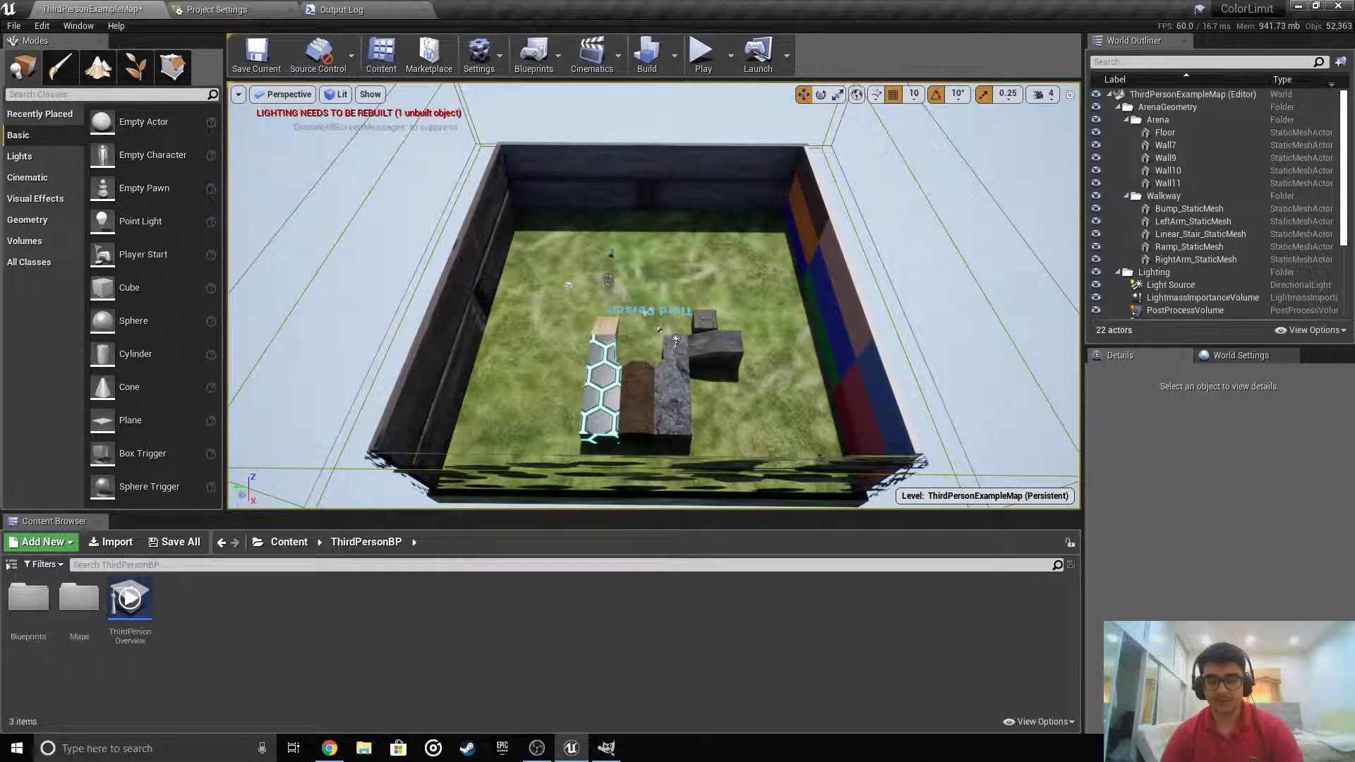
key("g")
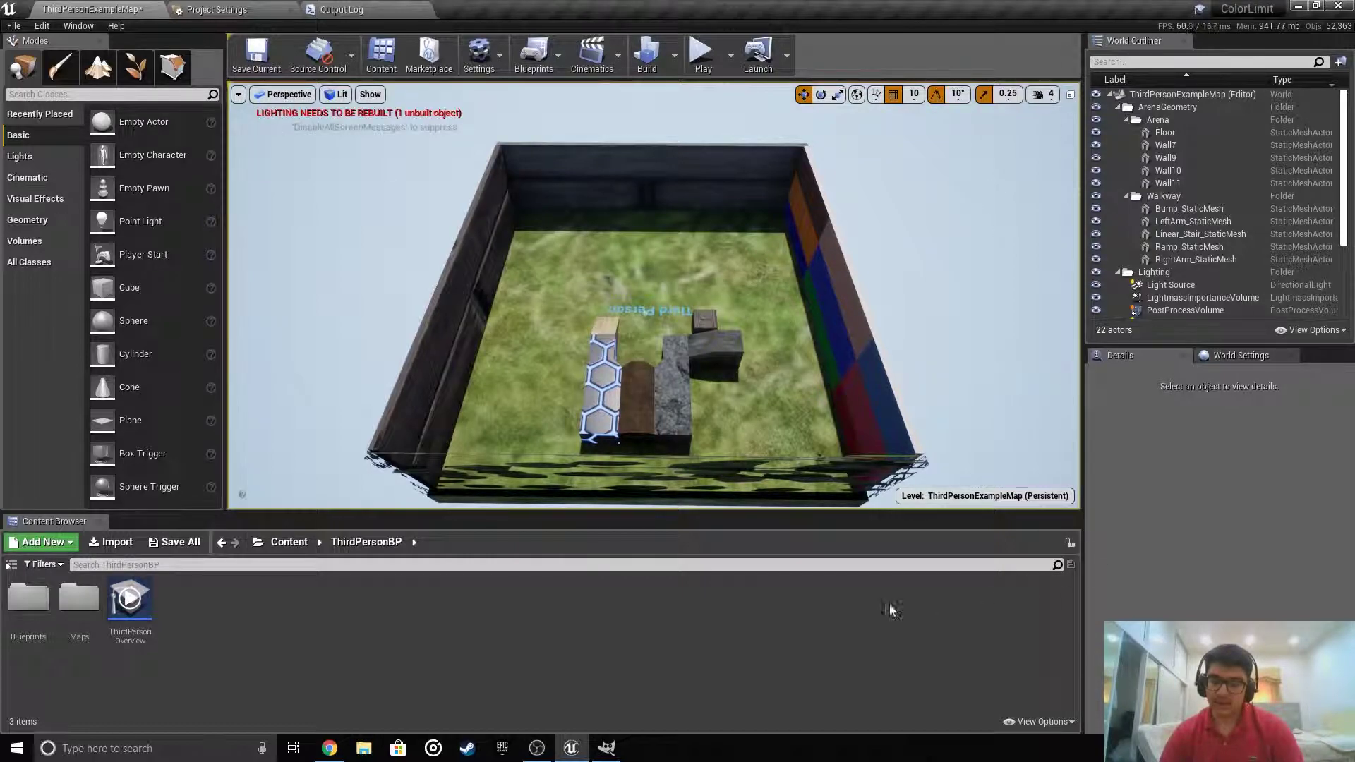
Take a high resolution screenshot of the viewport with a size multiplier of 1.0
left_click(238, 94)
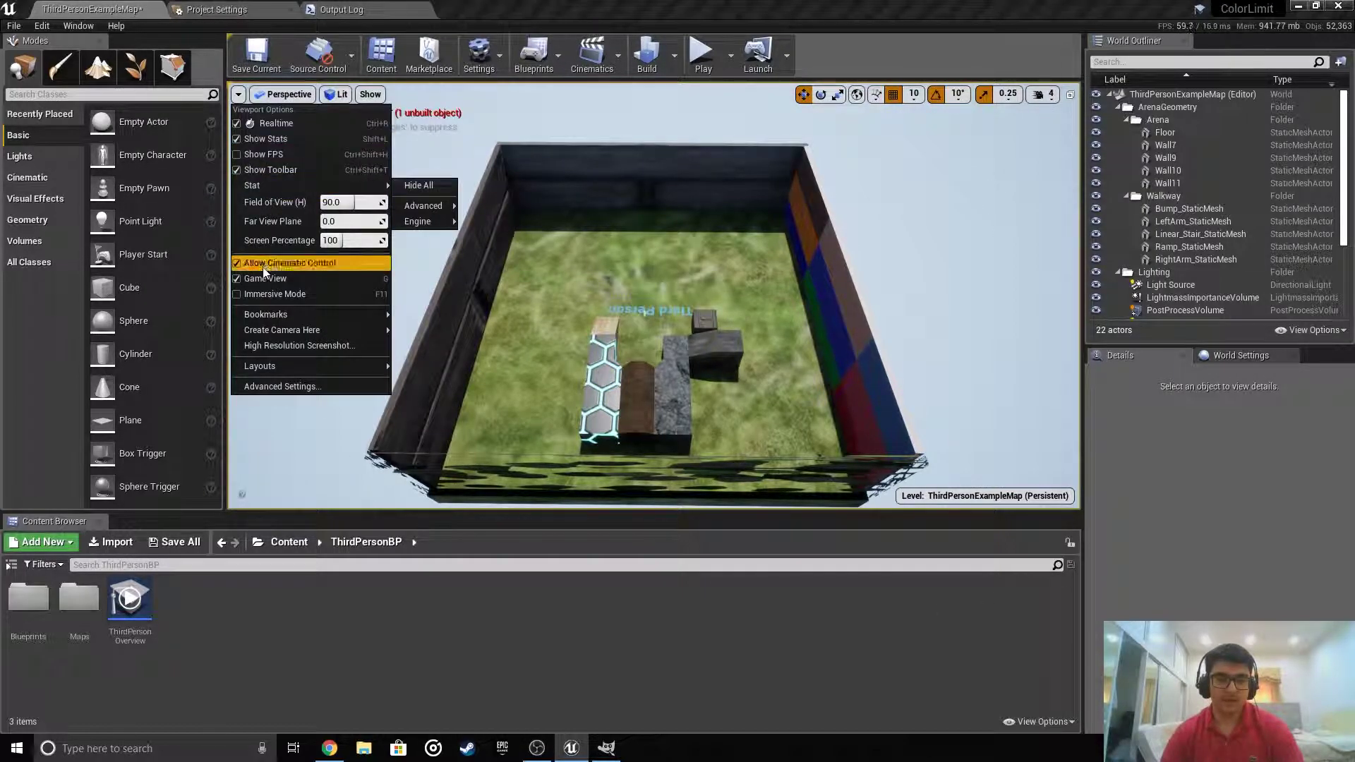
left_click(288, 347)
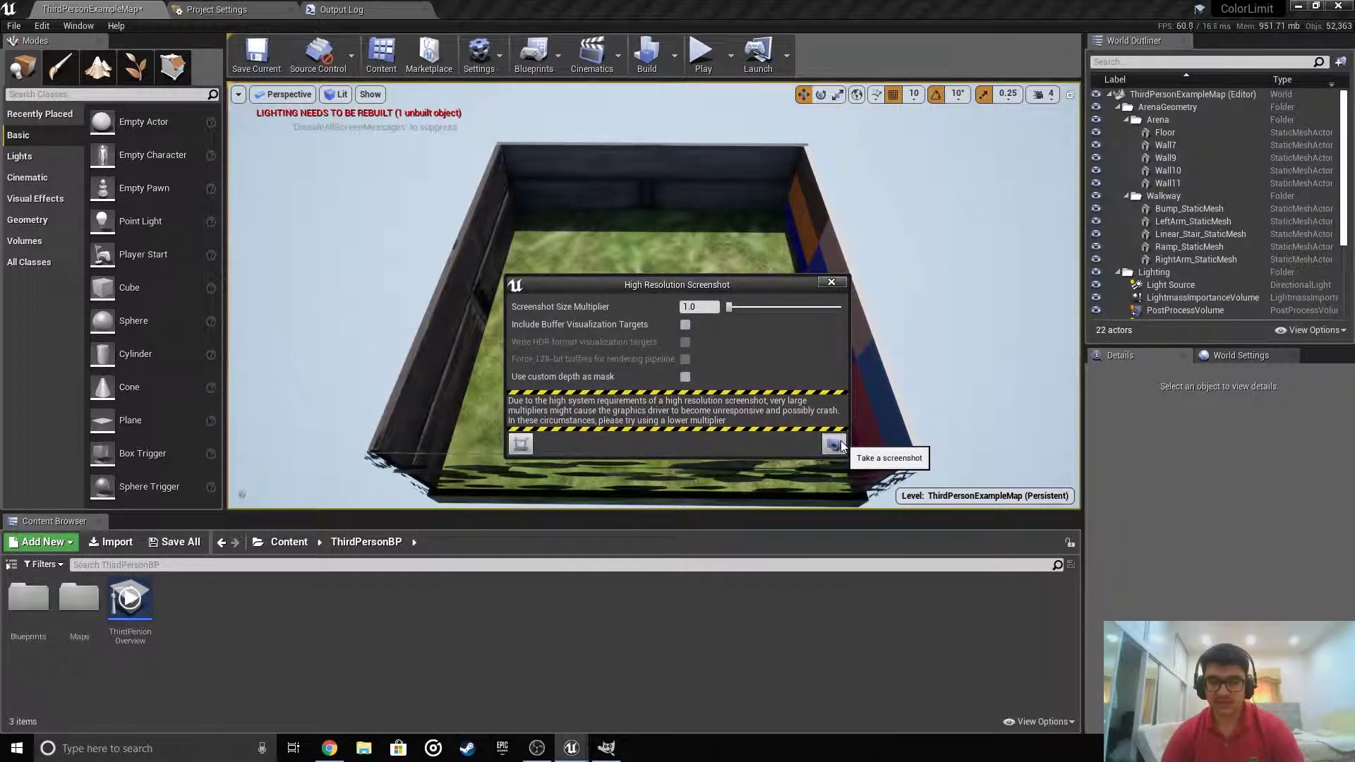
left_click(840, 445)
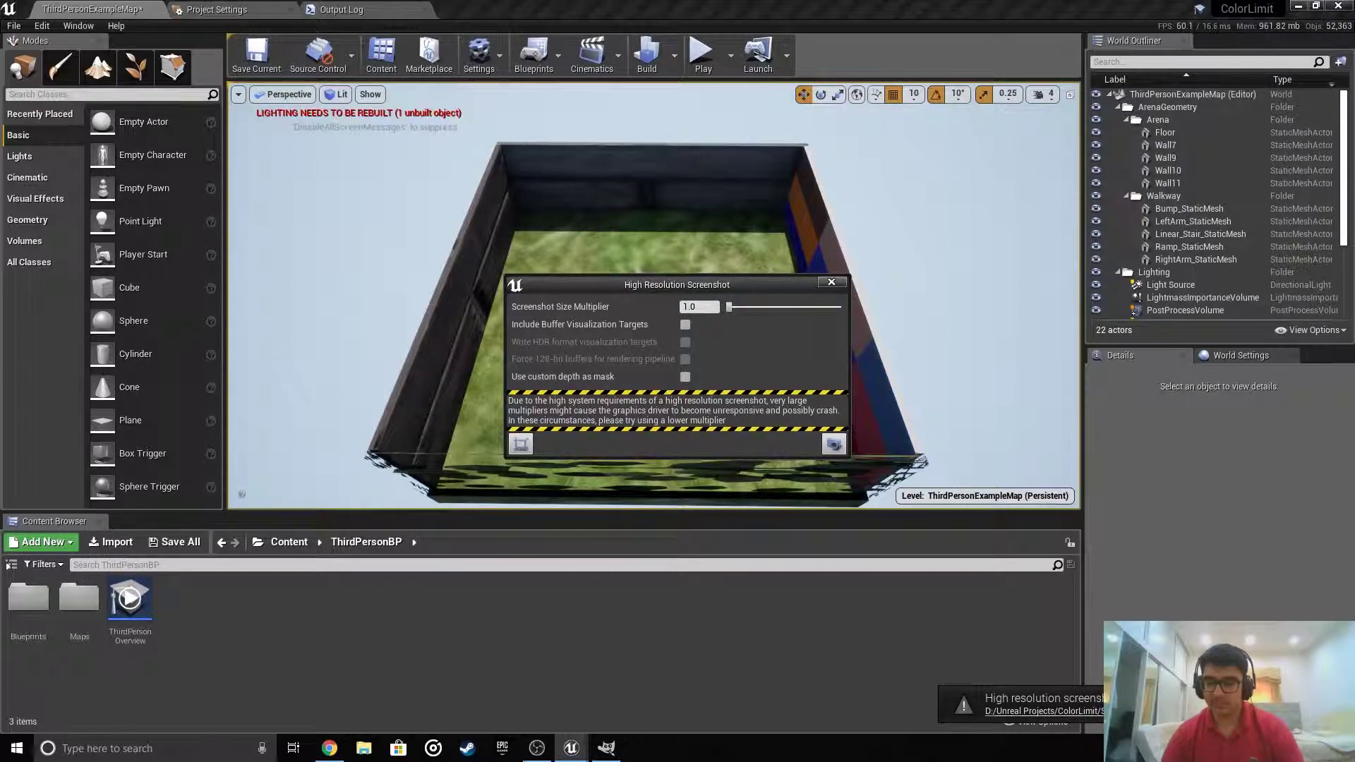
Open the folder holding the saved screenshot and preview HighresScreenshot00000.png at full size
left_click(1037, 711)
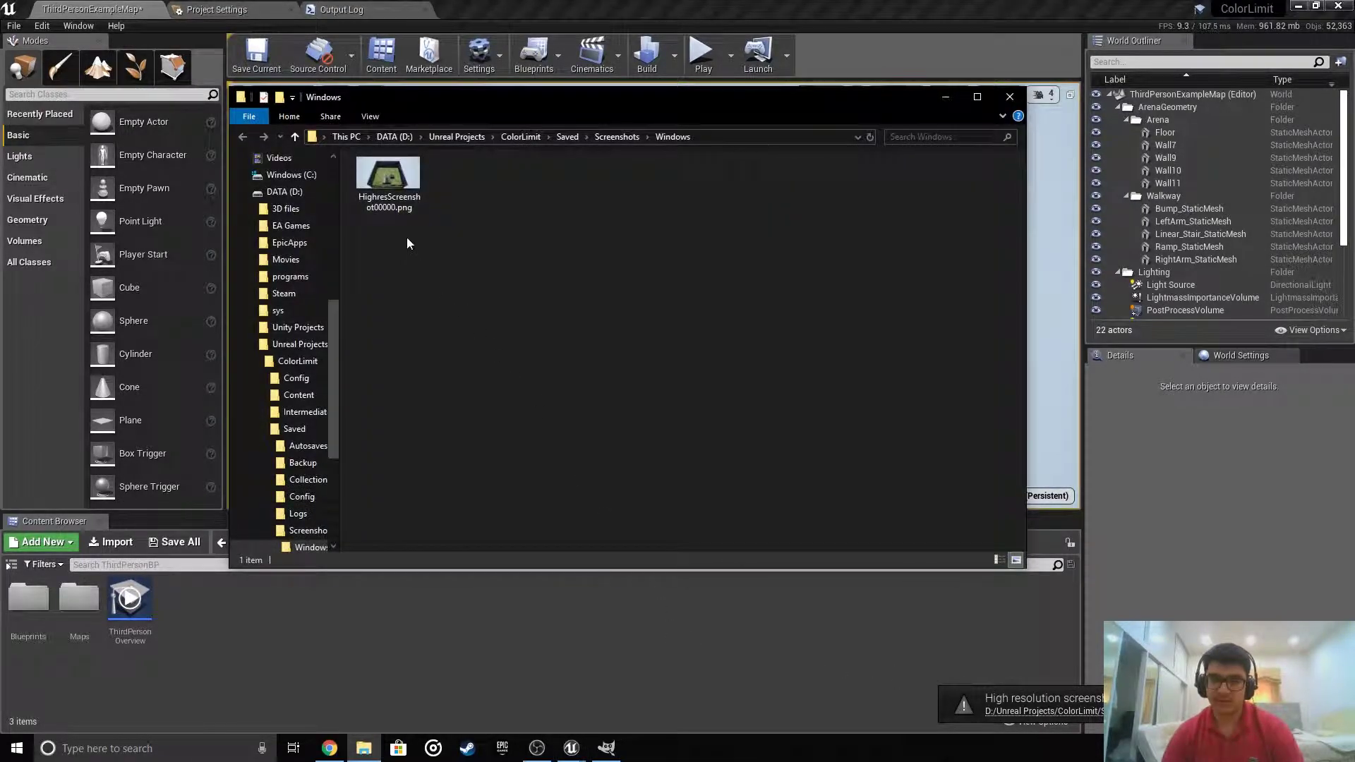
right_click(405, 205)
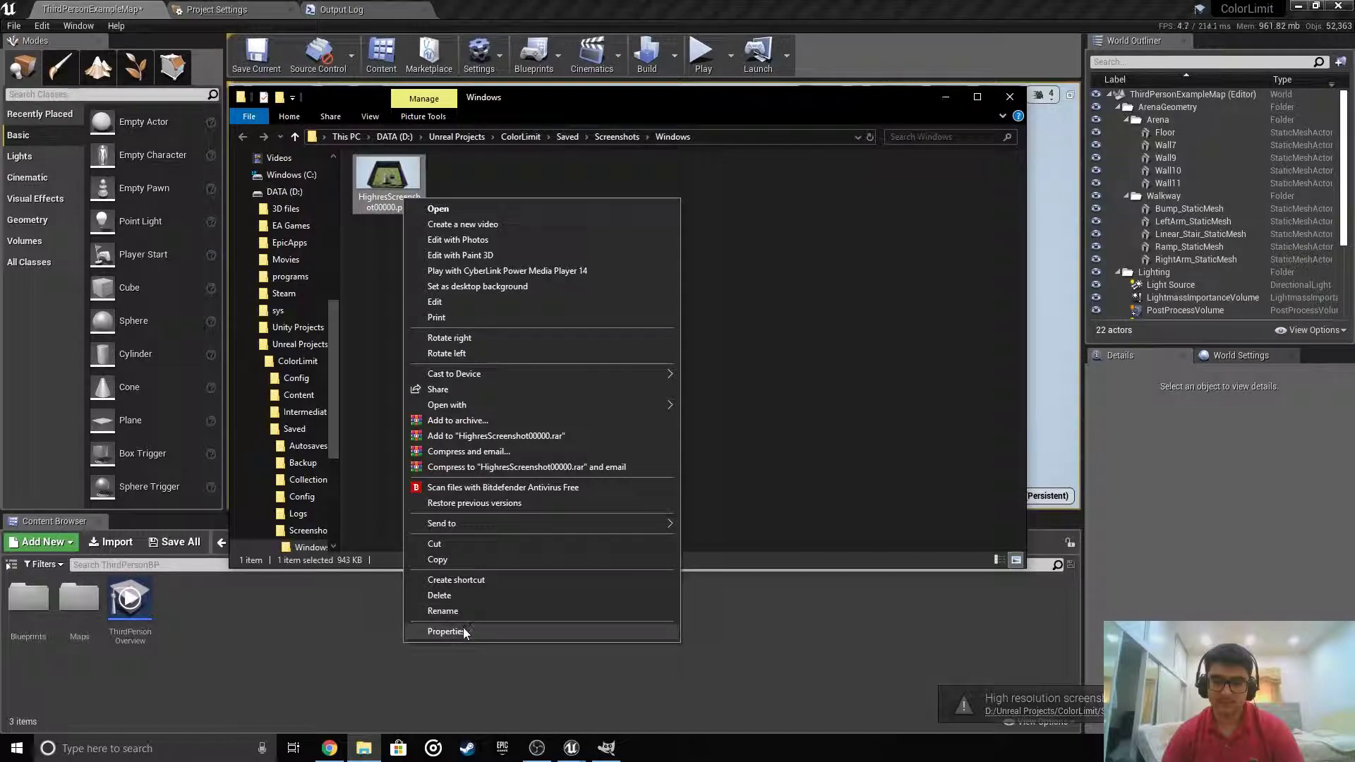
left_click(394, 198)
double_click(394, 198)
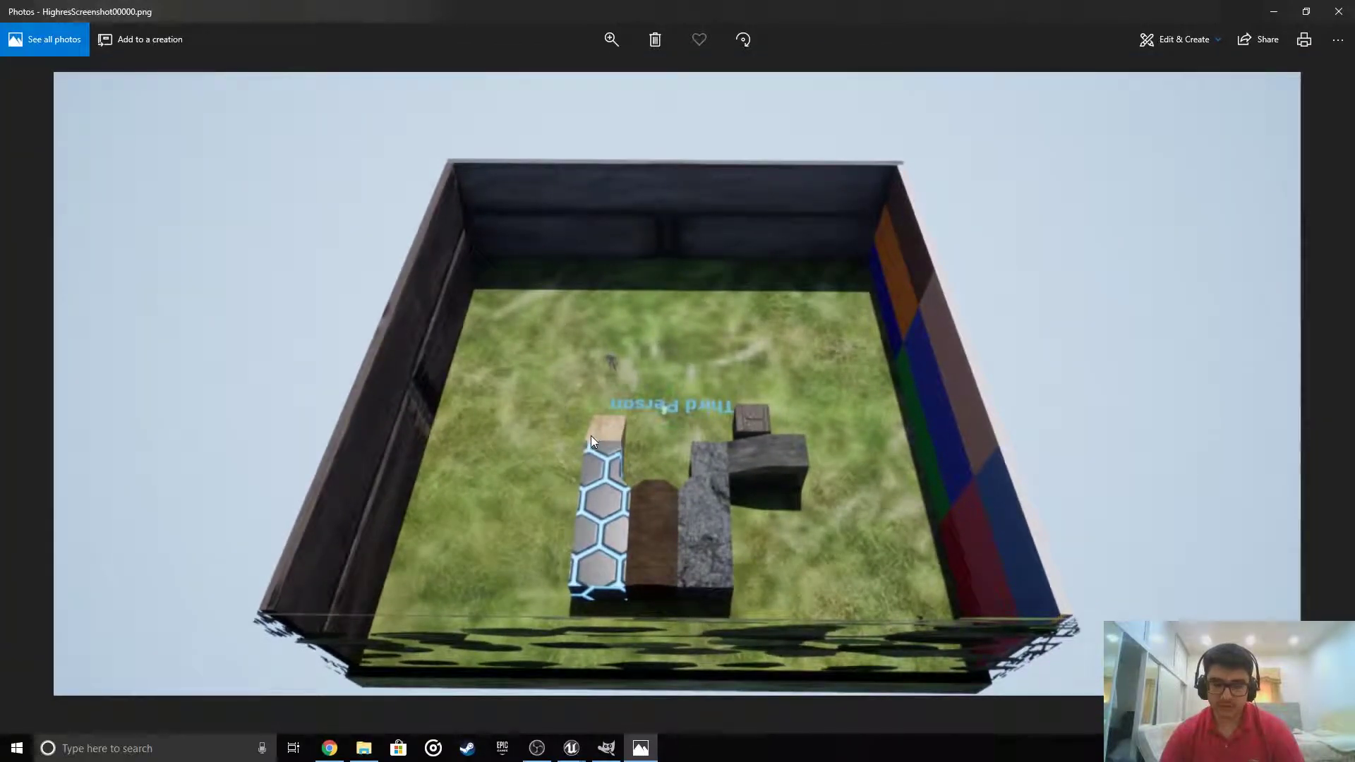
key("alt+F4")
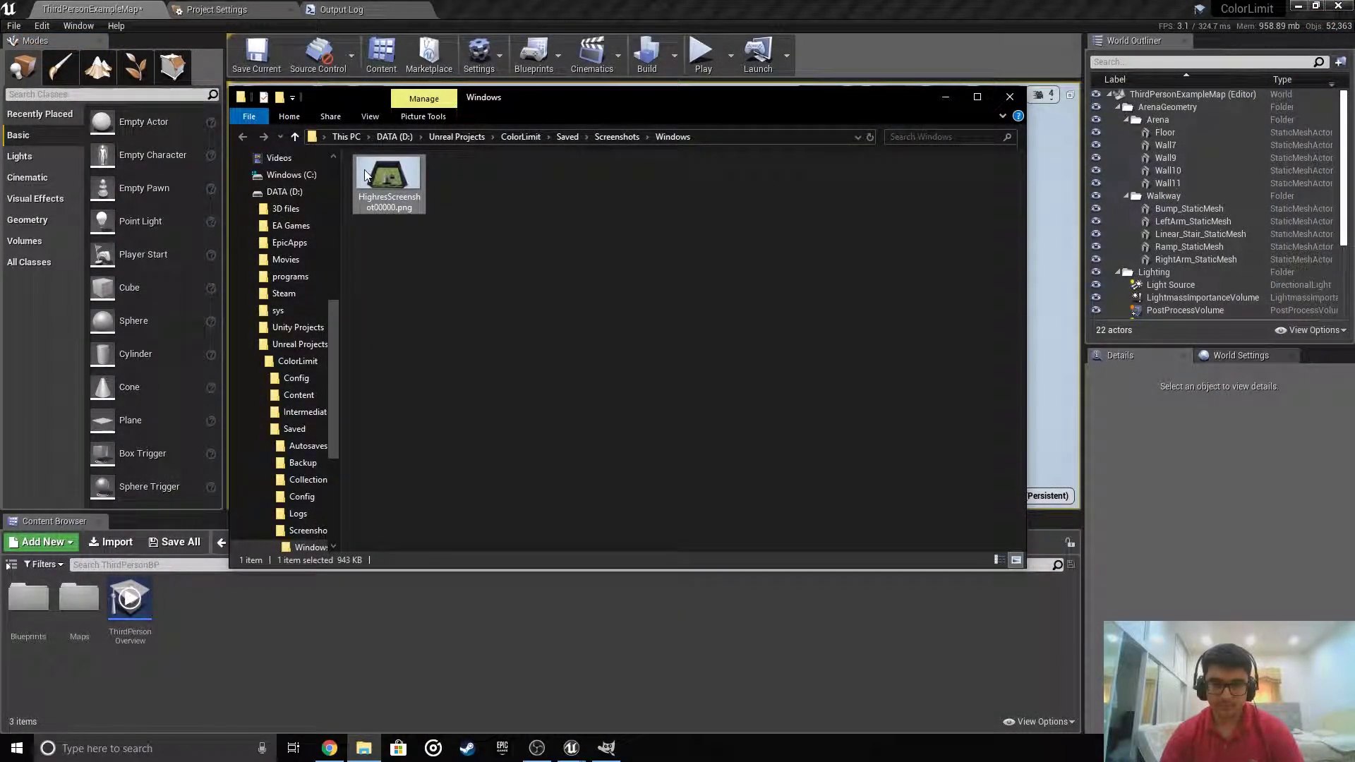
Open HighresScreenshot00000.png from its folder in GIMP
right_click(366, 176)
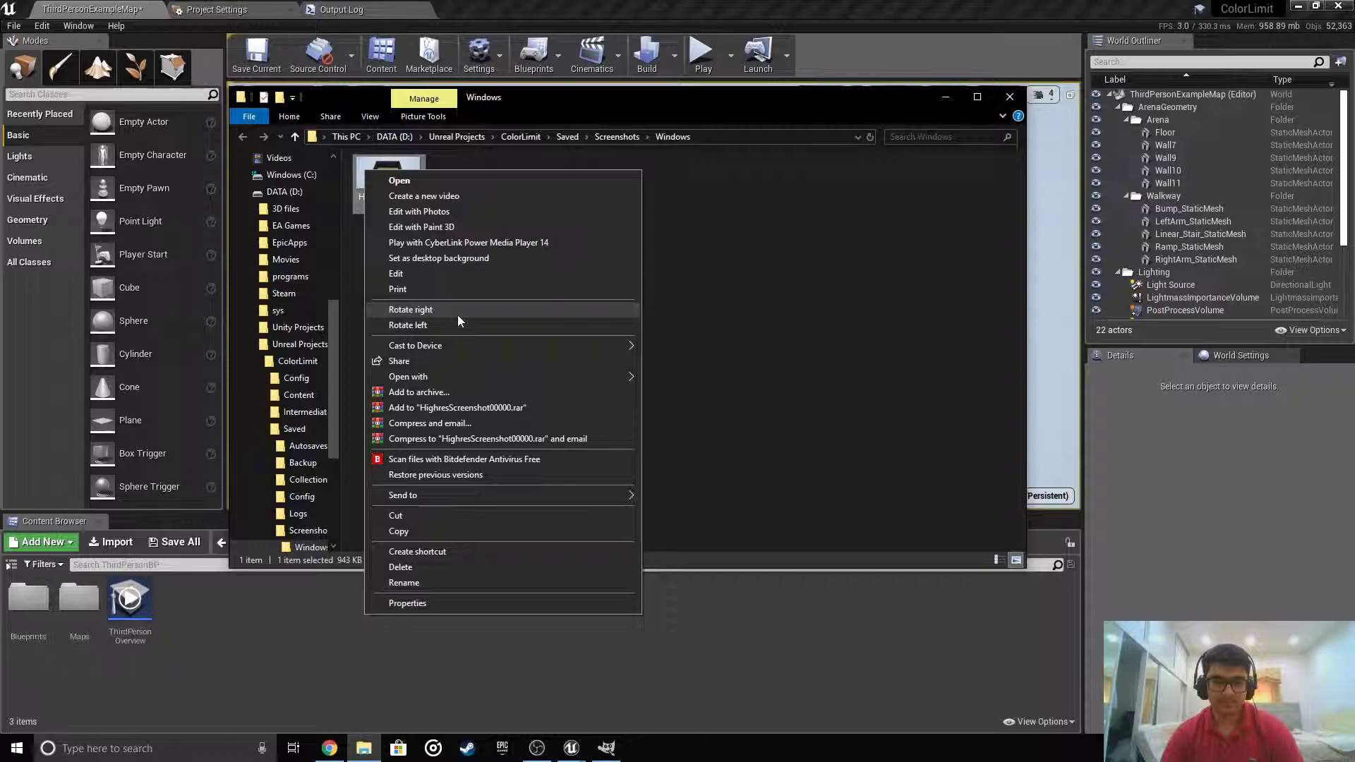
mouse_move(551, 381)
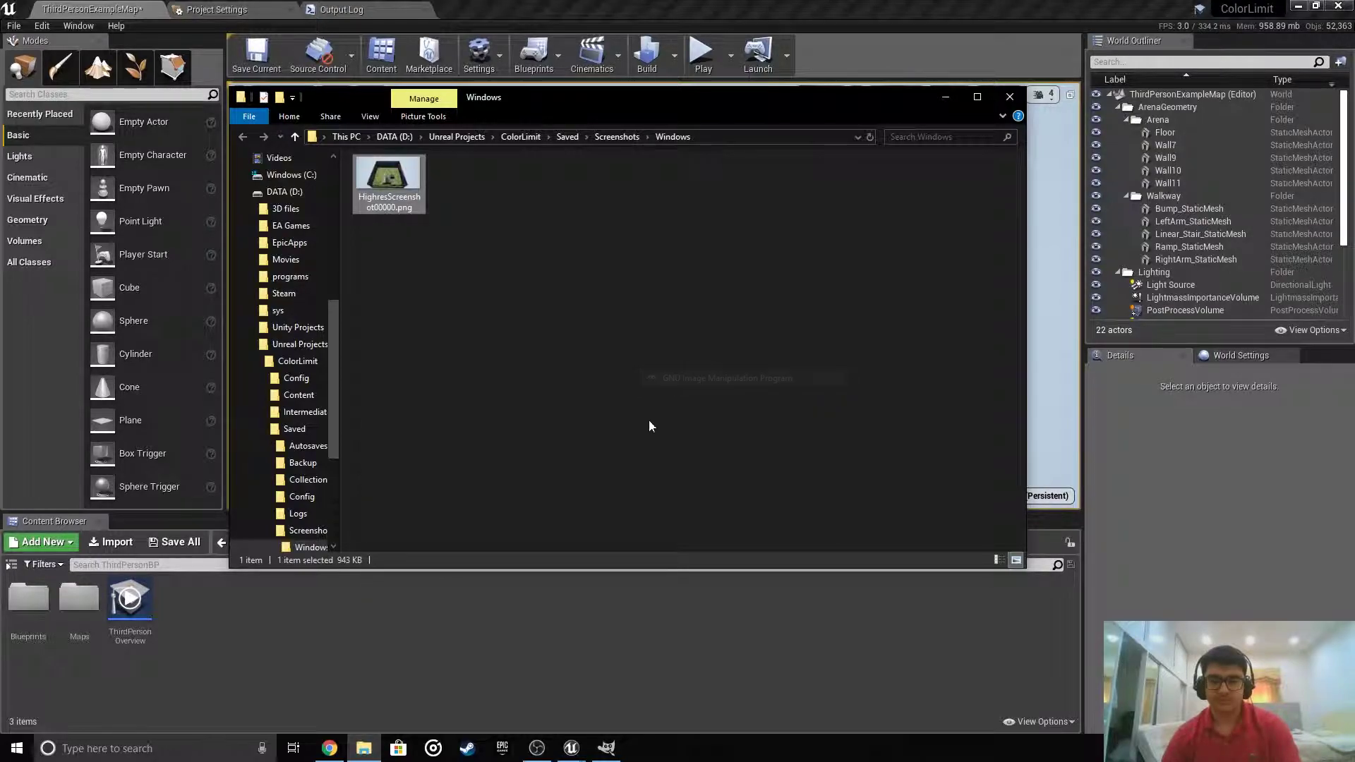
left_click(689, 382)
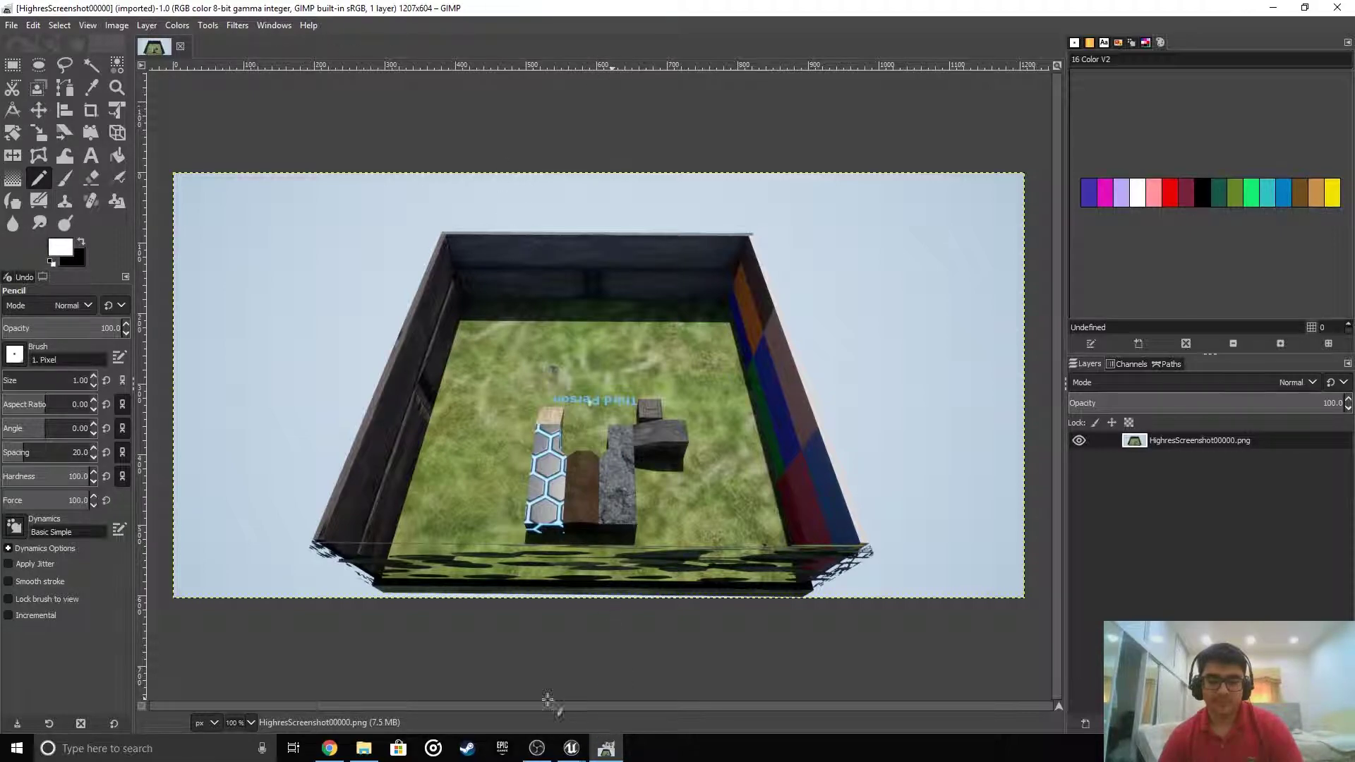
Switch to Chrome and look through the Unreal color grading documentation for the Color Grading LUT entry and its sample textures
left_click(329, 748)
scroll(201, 141, "up", 1)
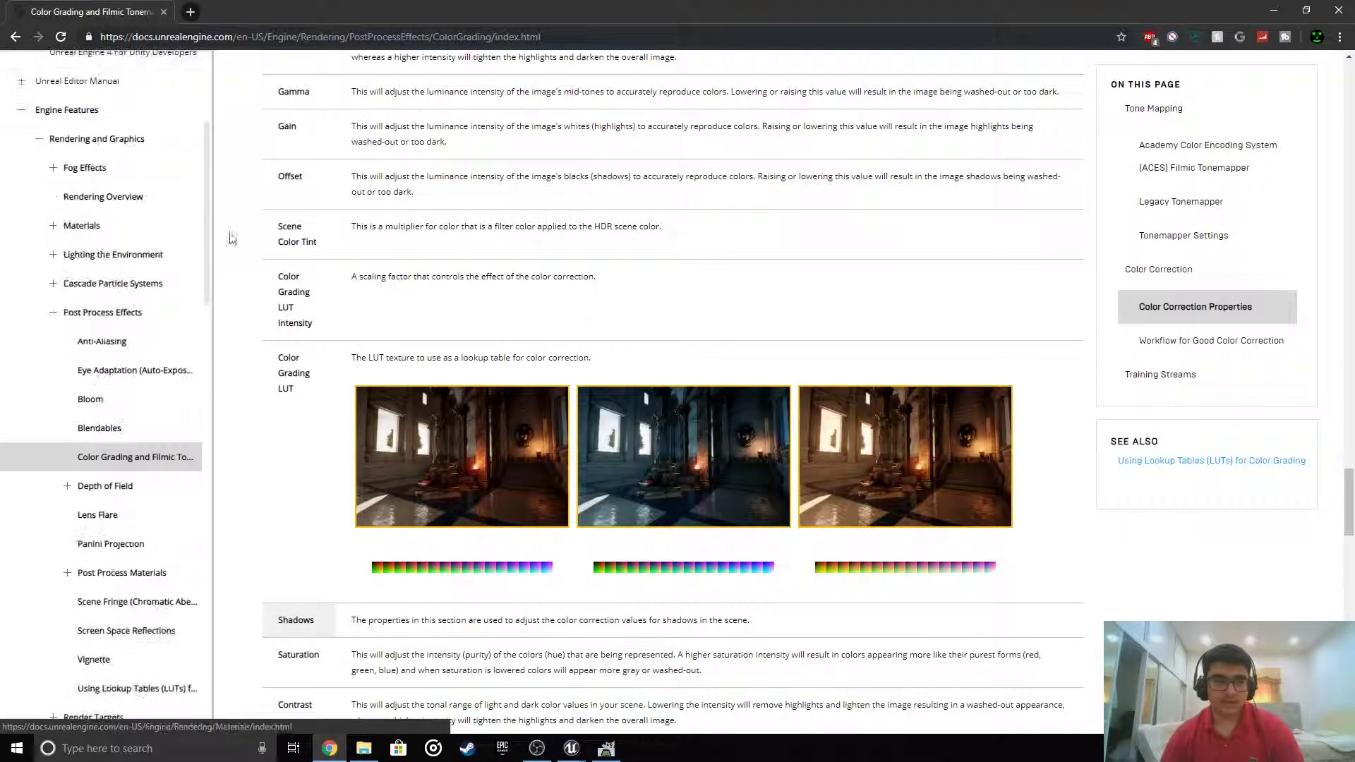
scroll(452, 343, "down", 2)
scroll(452, 344, "up", 3)
scroll(452, 343, "up", 6)
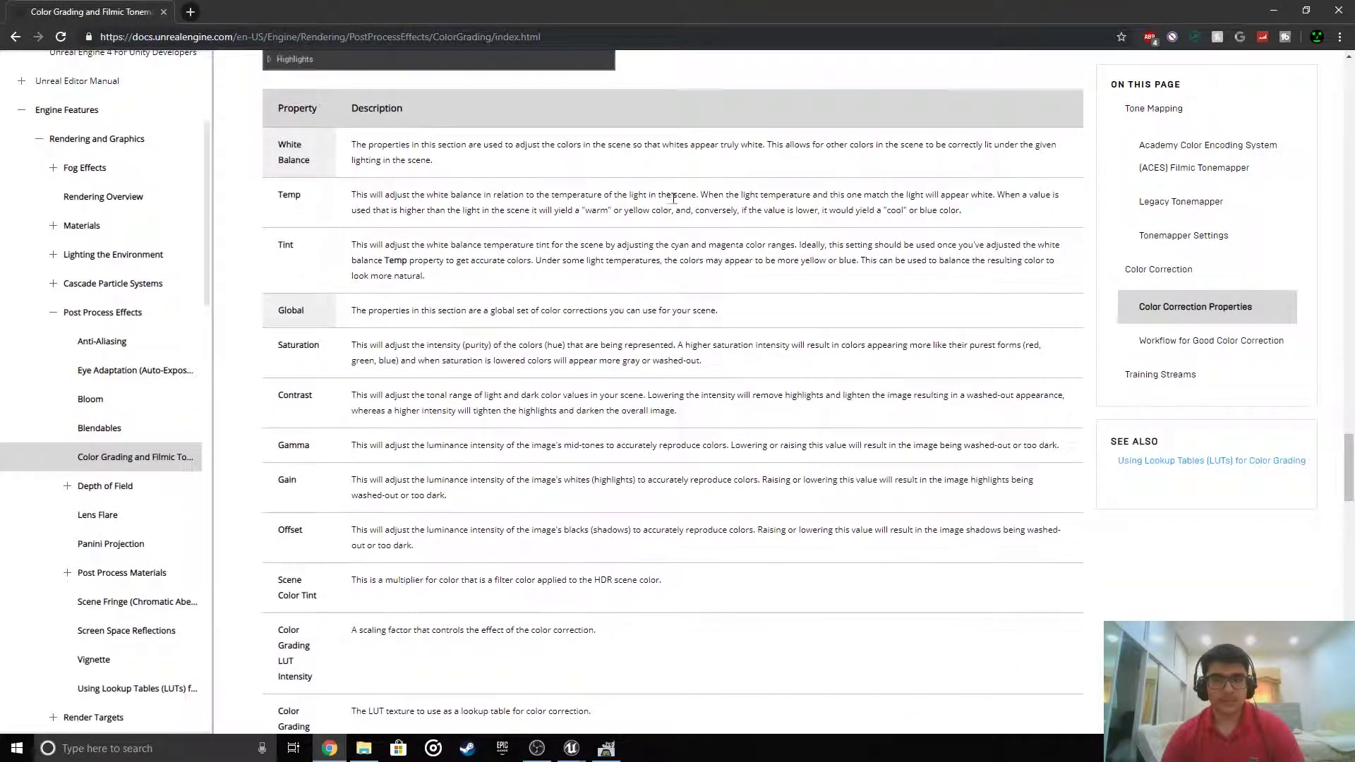
scroll(458, 196, "down", 3)
scroll(484, 294, "down", 6)
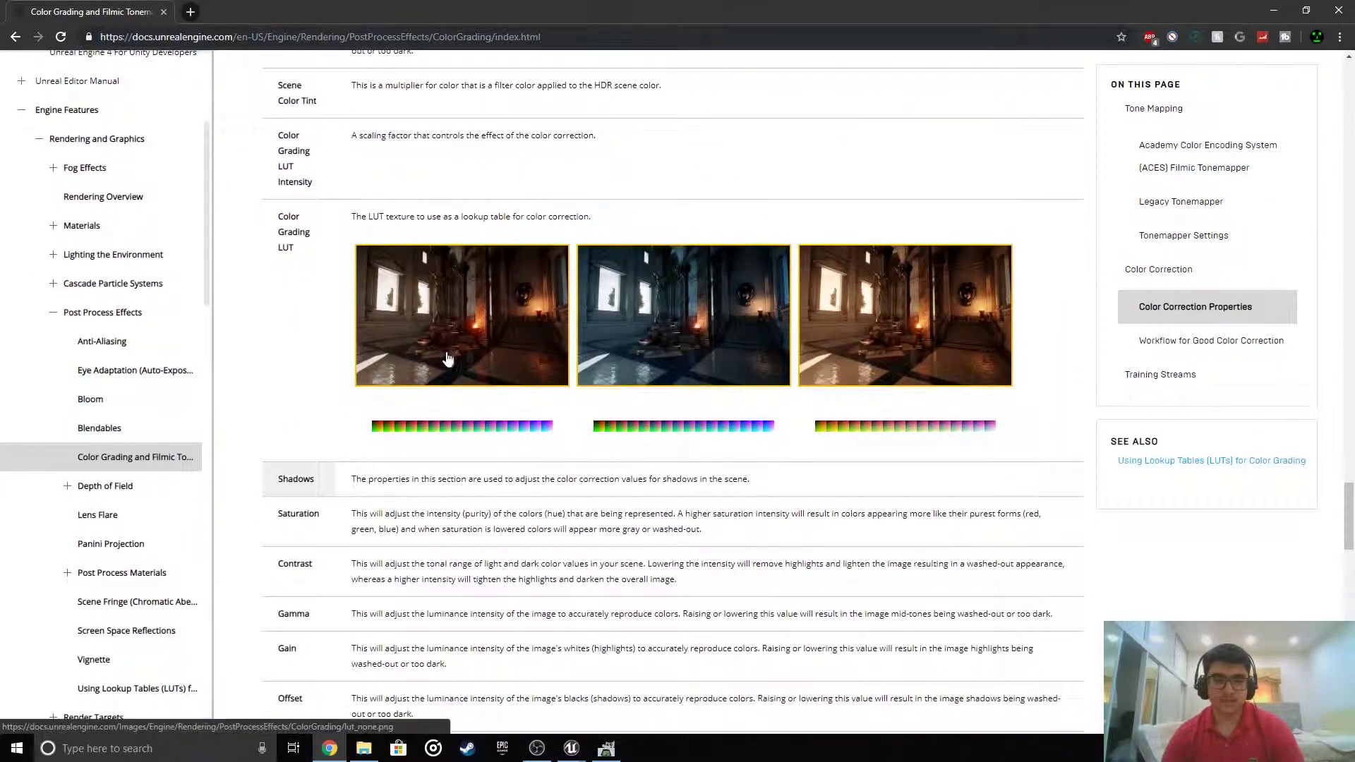
scroll(448, 353, "up", 12)
scroll(448, 231, "up", 20)
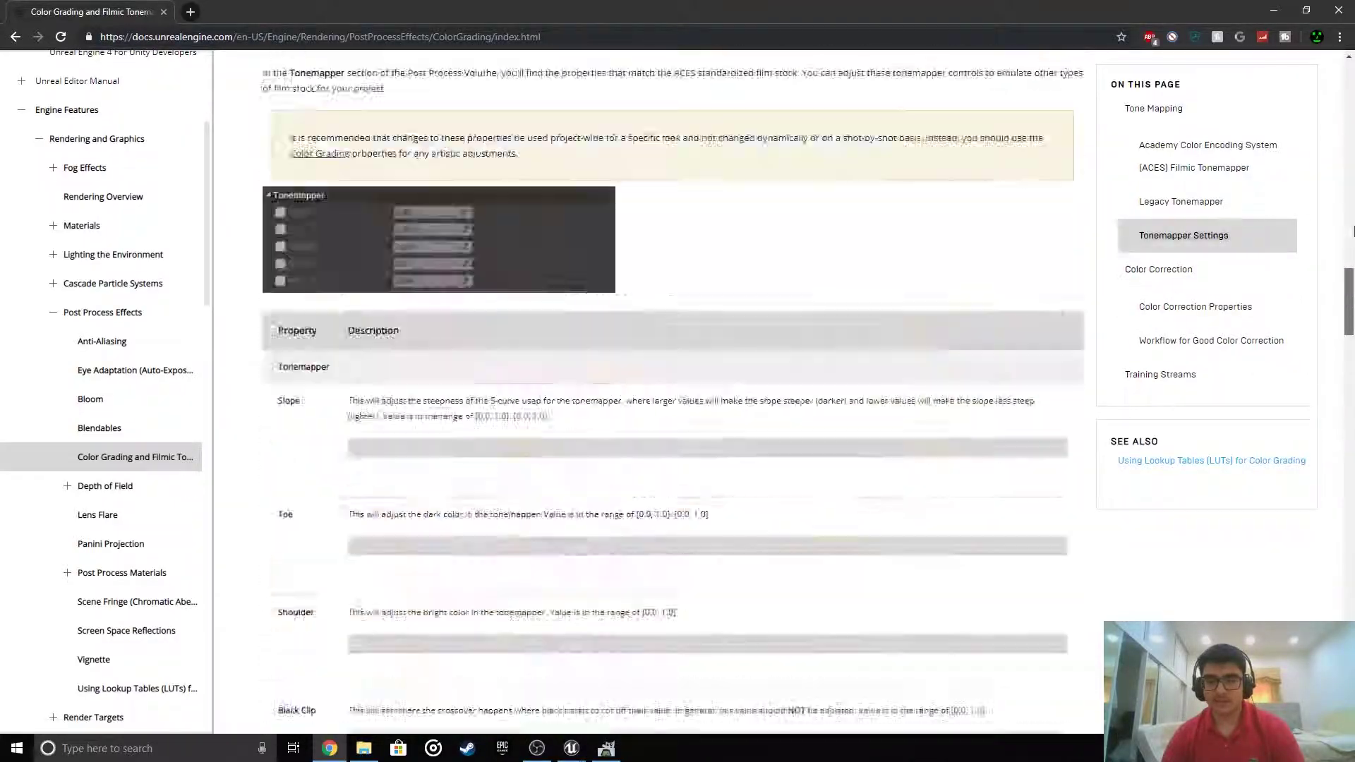
scroll(759, 506, "down", 20)
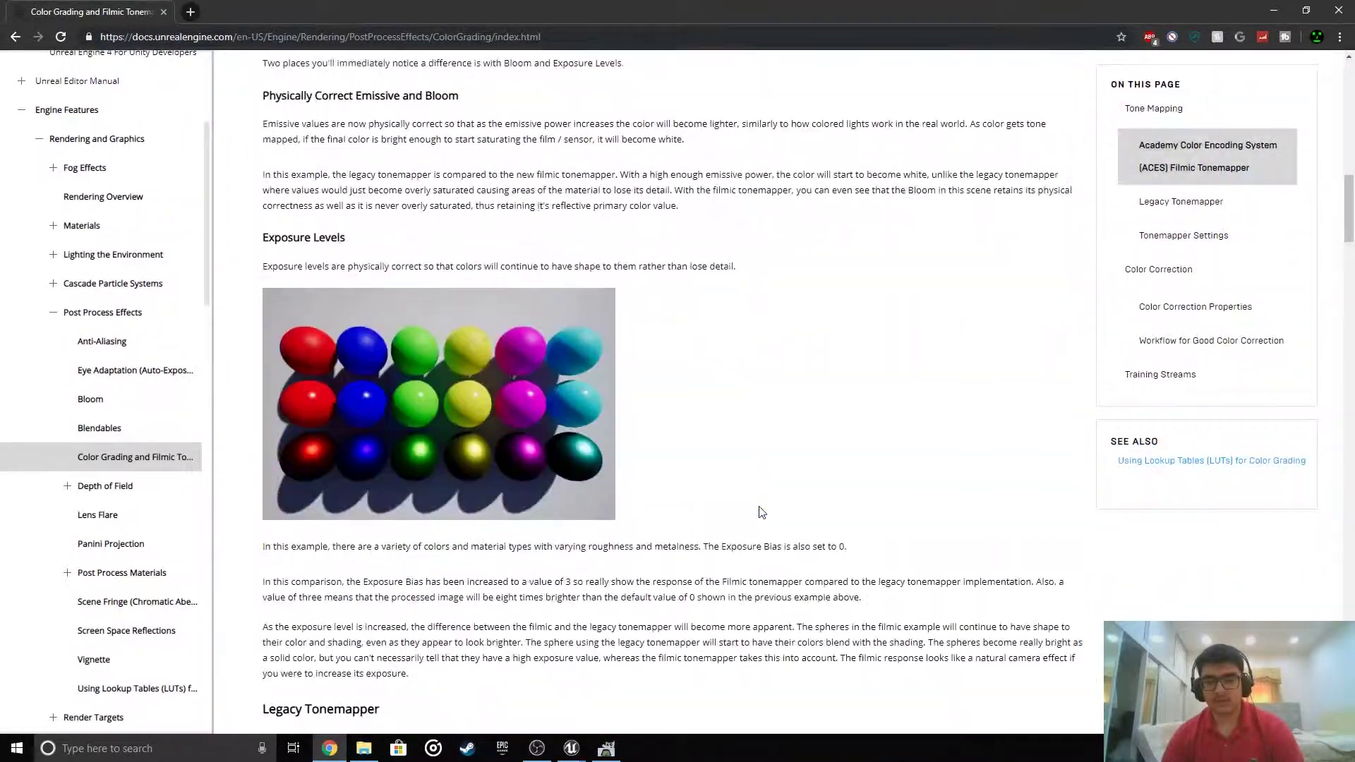
scroll(766, 496, "down", 19)
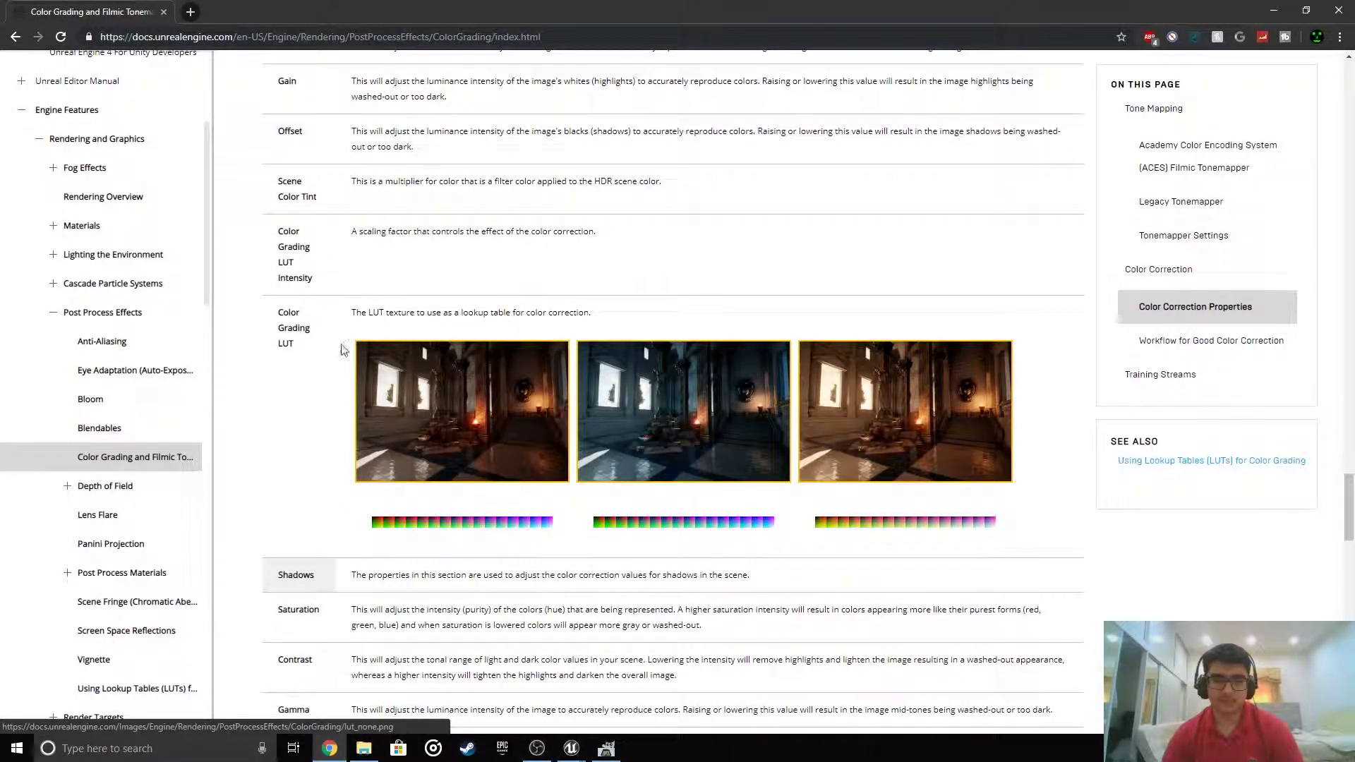
right_click(455, 530)
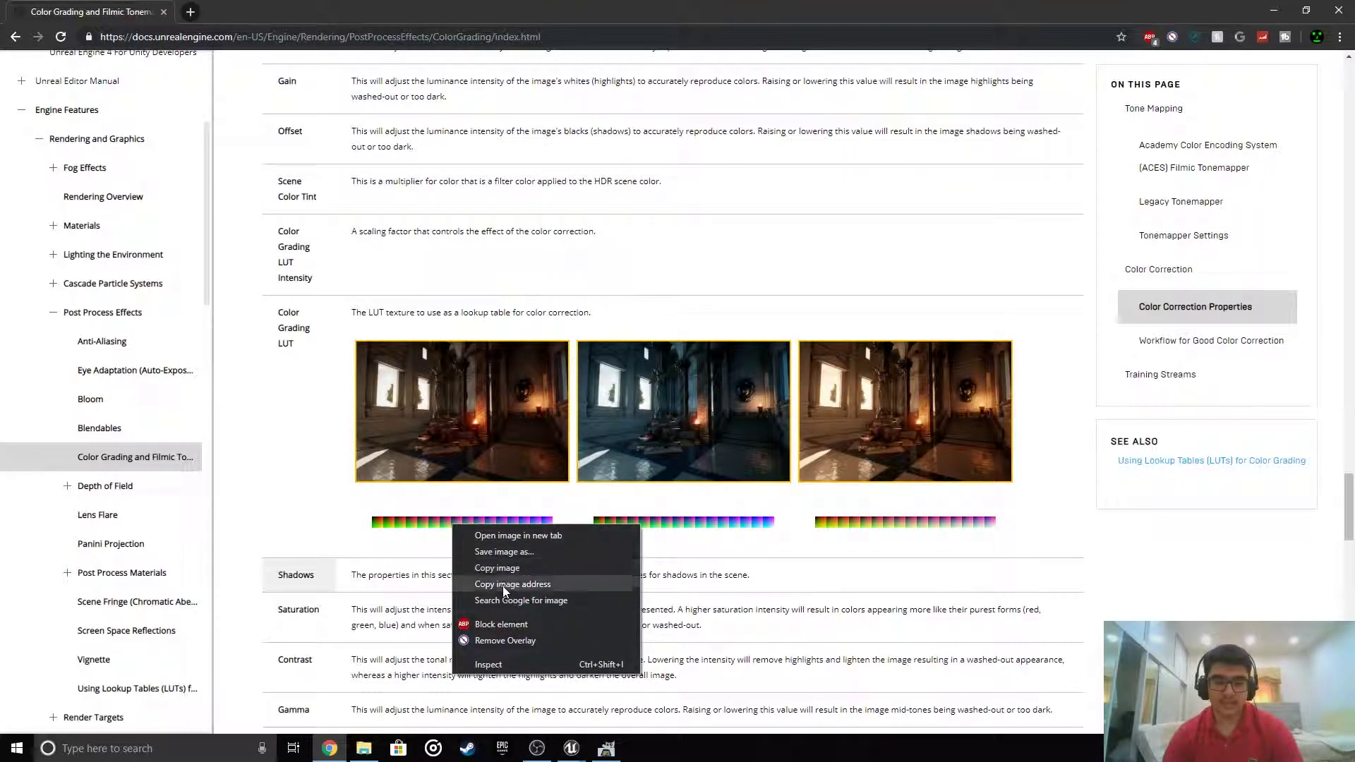
left_click(518, 553)
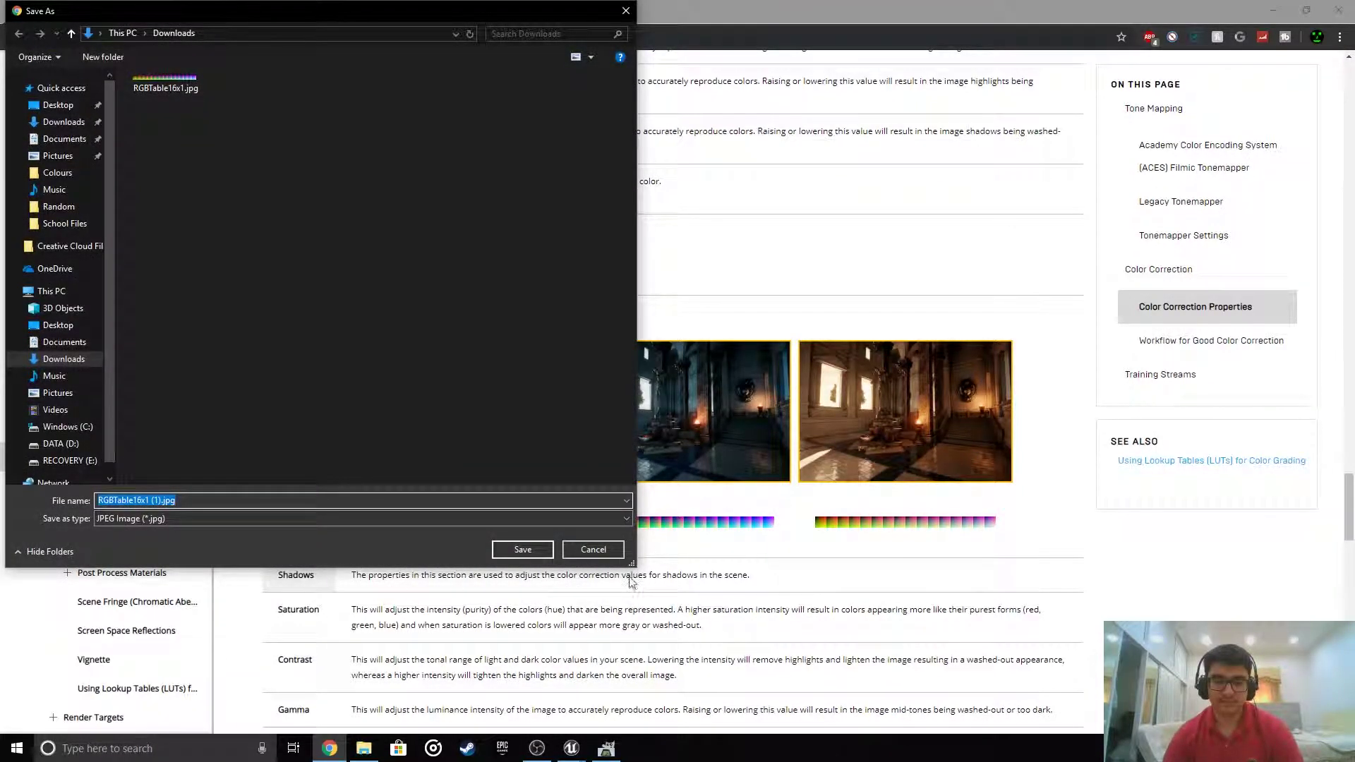
left_click(612, 549)
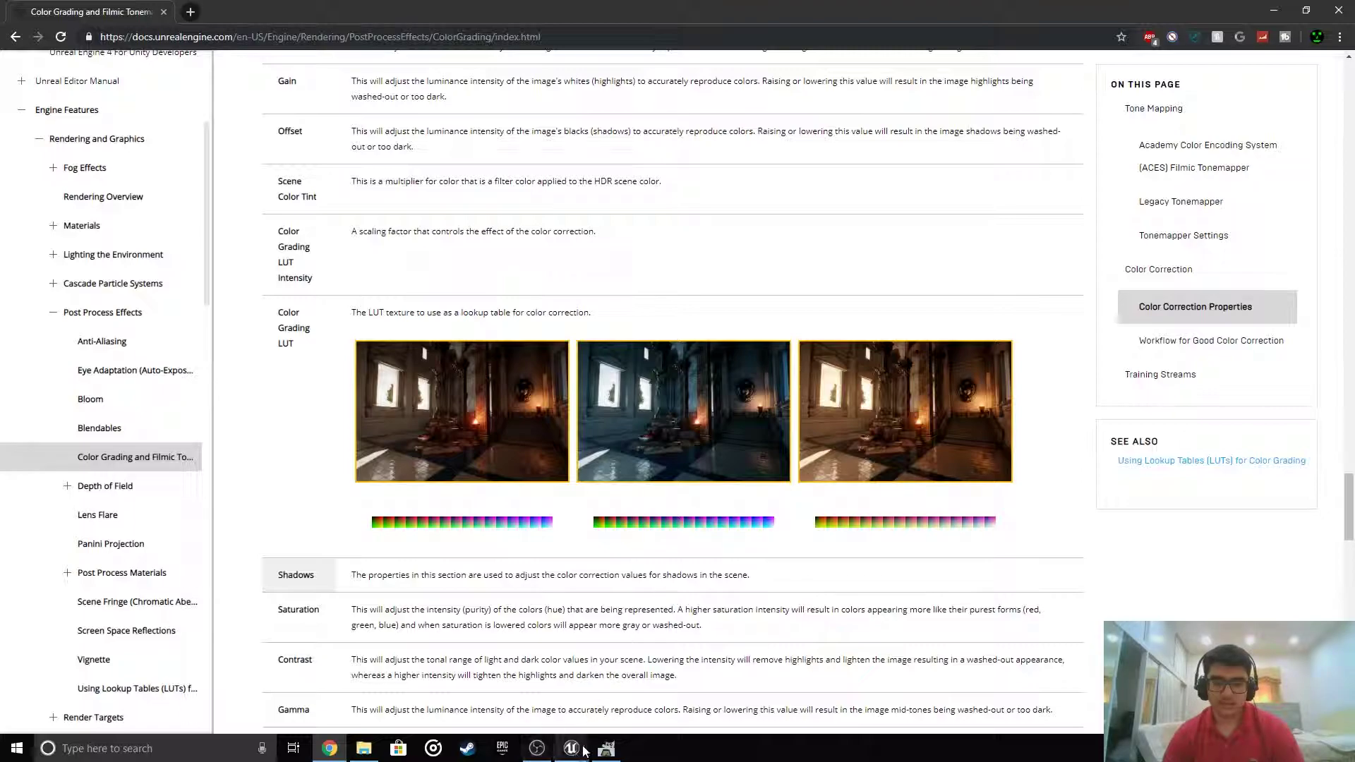
Switch back to GIMP and add RGBTable16x1.jpg as a new layer above the arena screenshot
left_click(606, 748)
left_click(11, 26)
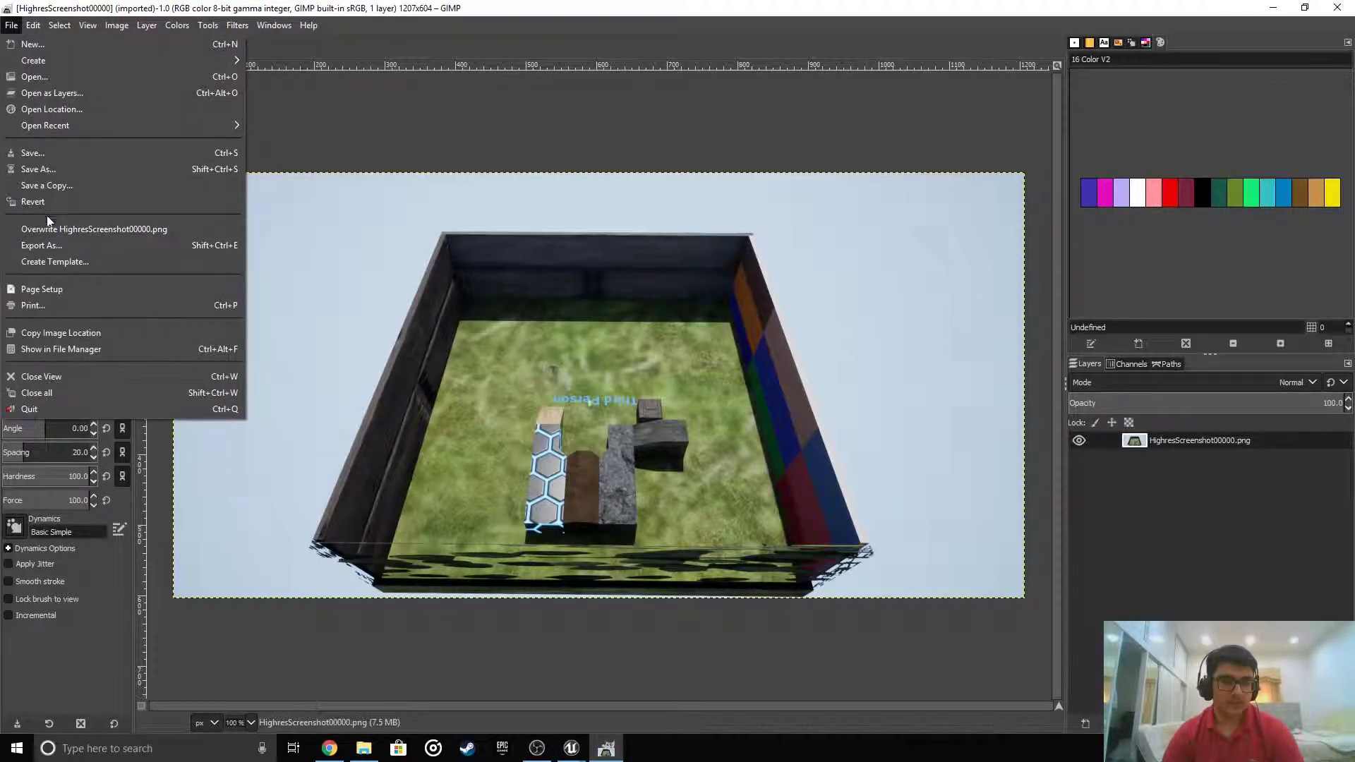
left_click(43, 92)
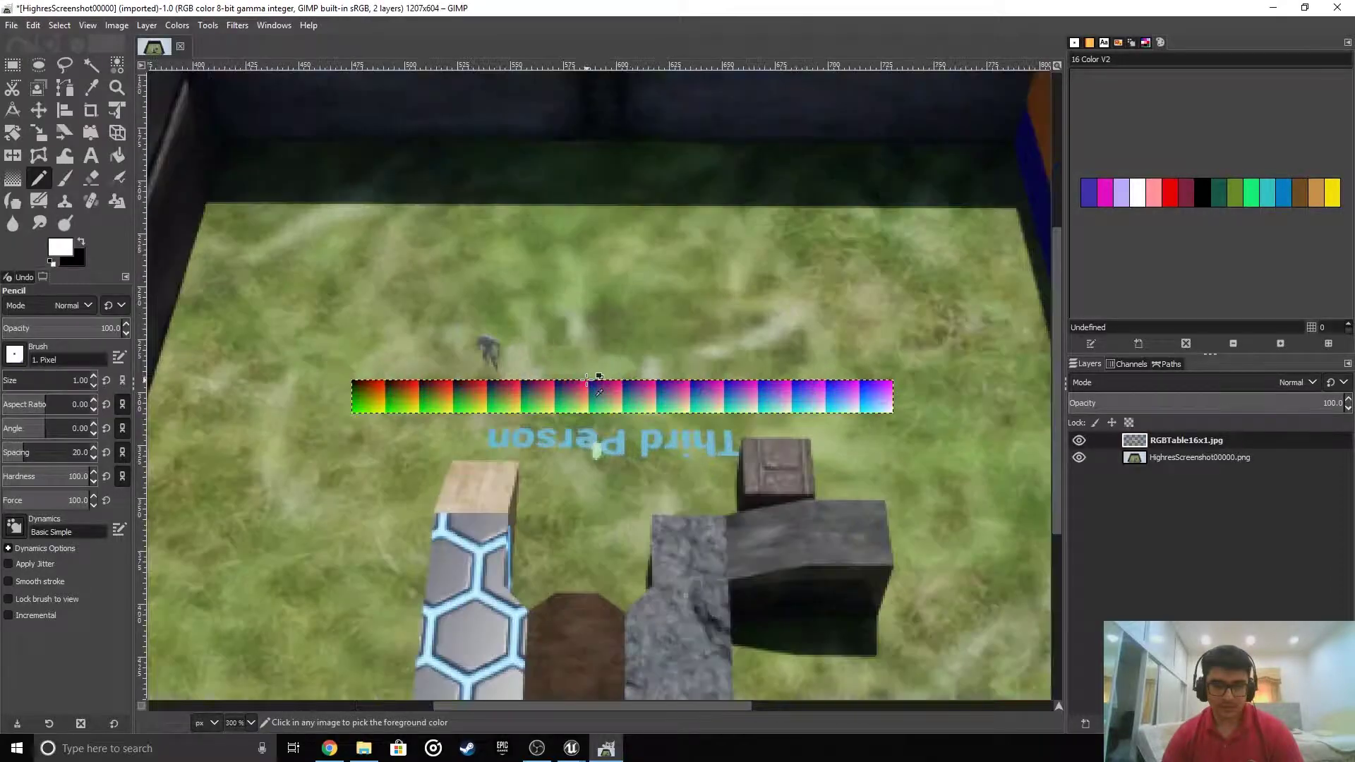
Move the RGBTable16x1.jpg layer onto the plain sky area near the screenshot's upper-right corner
scroll(506, 366, "down", 4, "ctrl")
scroll(506, 366, "up", 4, "ctrl")
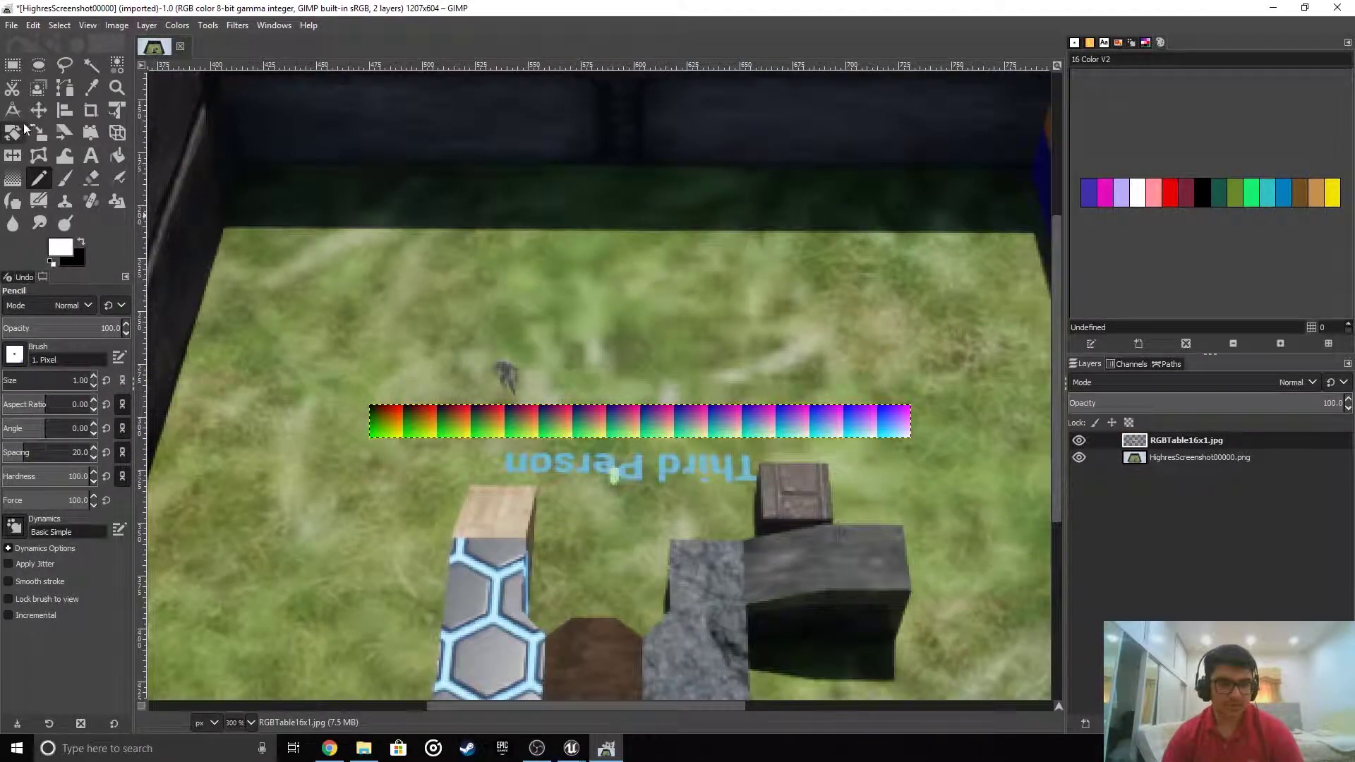
key("m")
left_click_drag(592, 427, 750, 556)
scroll(765, 527, "down", 5)
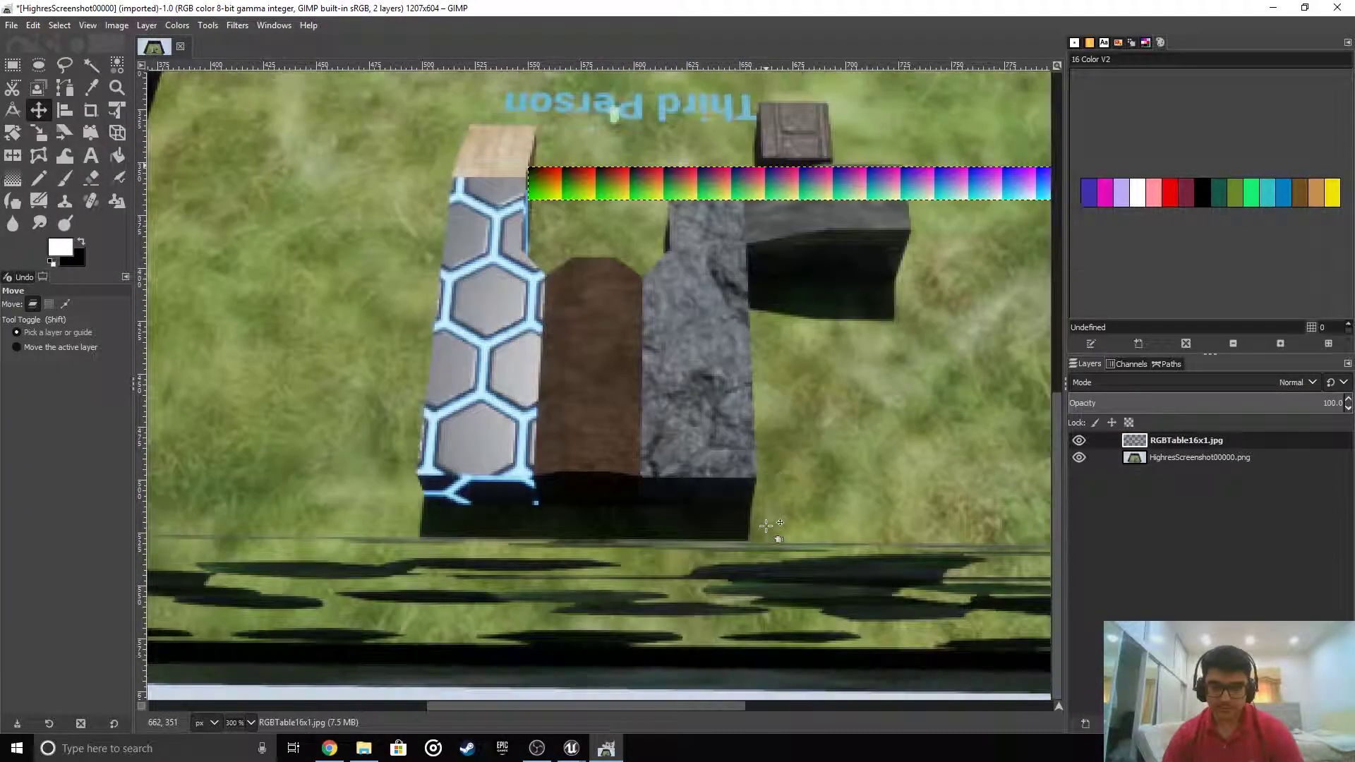
scroll(798, 494, "down", 2, "ctrl")
left_click_drag(840, 340, 909, 557)
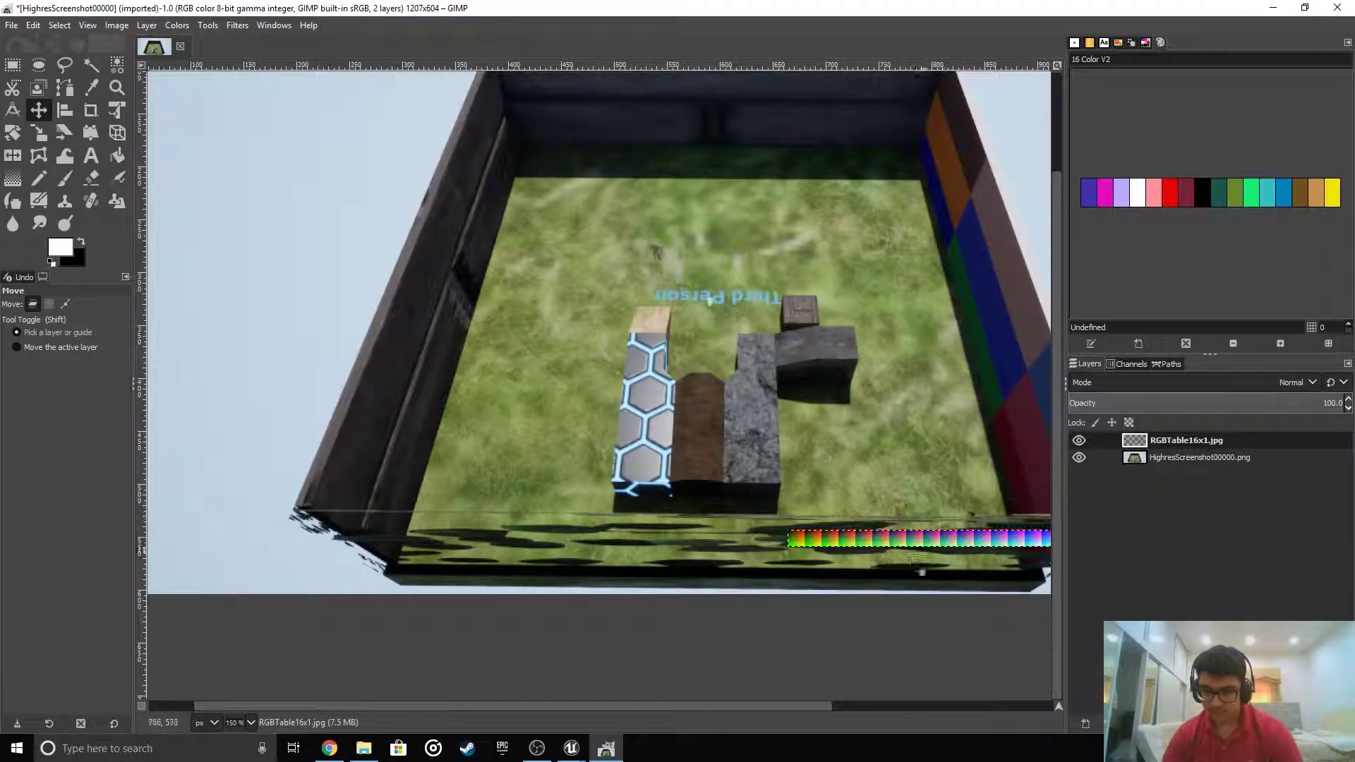
left_click_drag(756, 705, 967, 708)
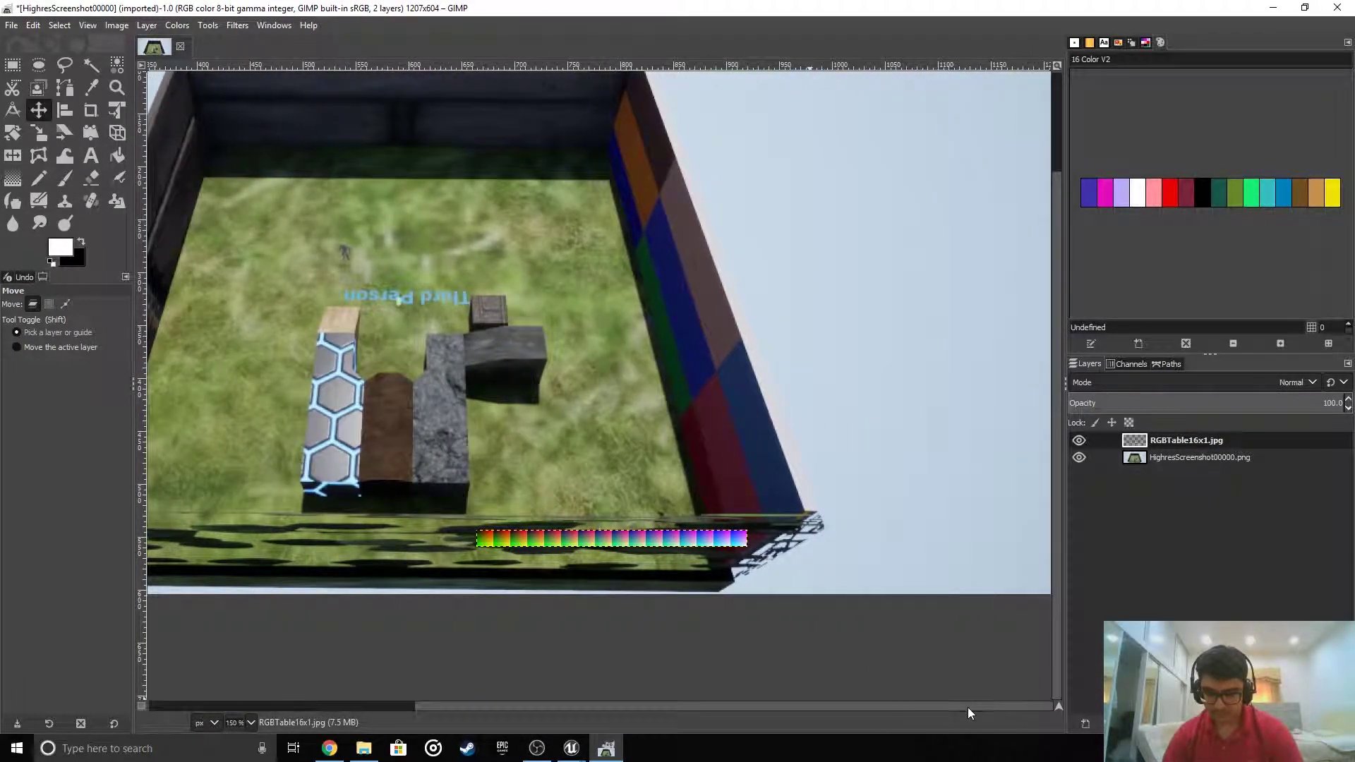
left_click(531, 755)
left_click(531, 755)
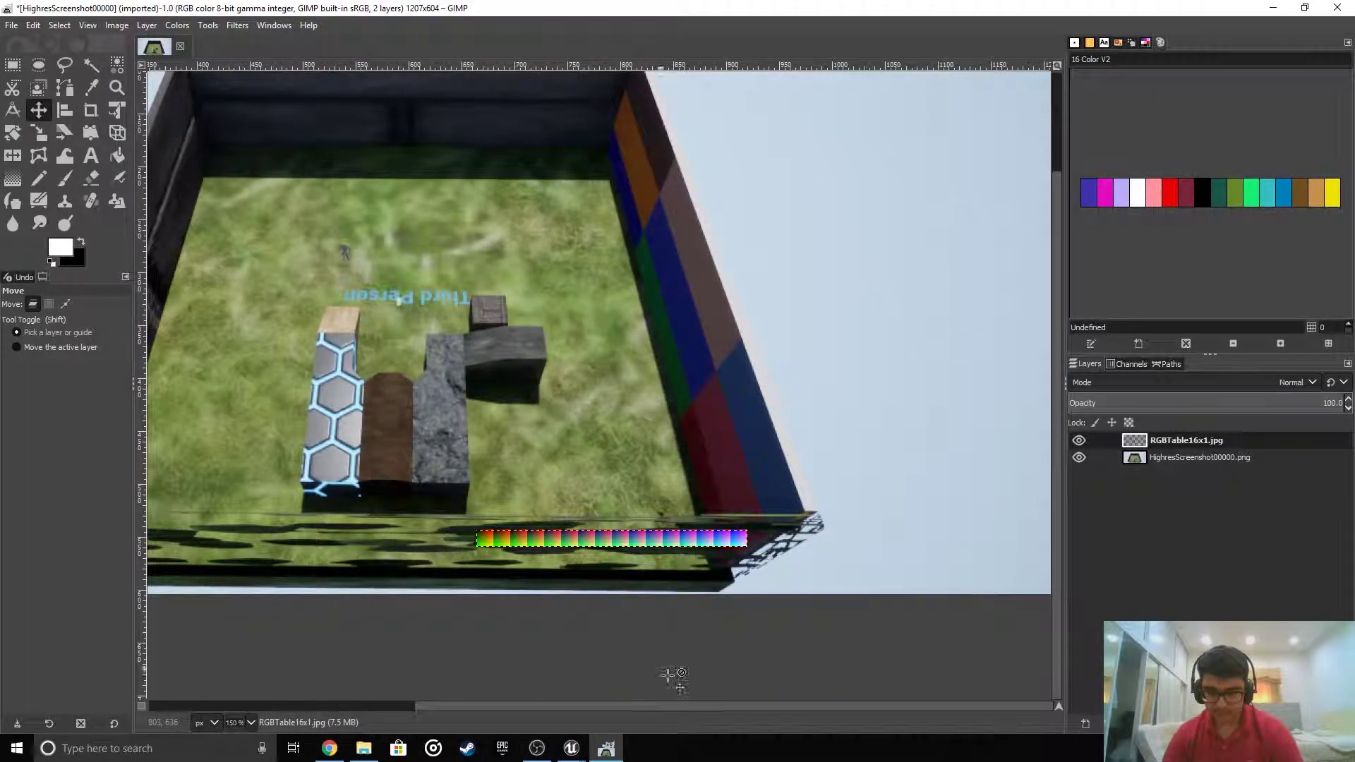
scroll(737, 624, "down", 1, "ctrl")
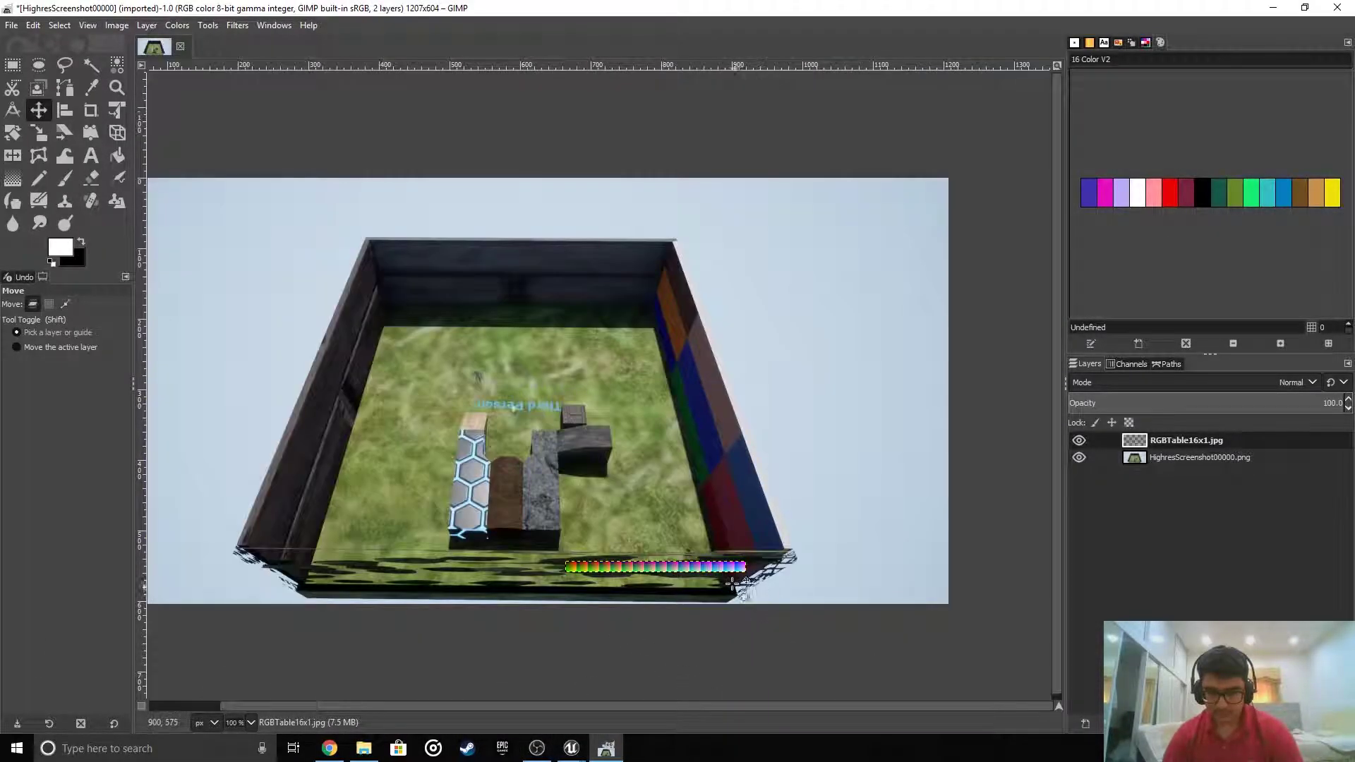
left_click_drag(725, 575, 935, 200)
scroll(935, 200, "up", 6, "ctrl")
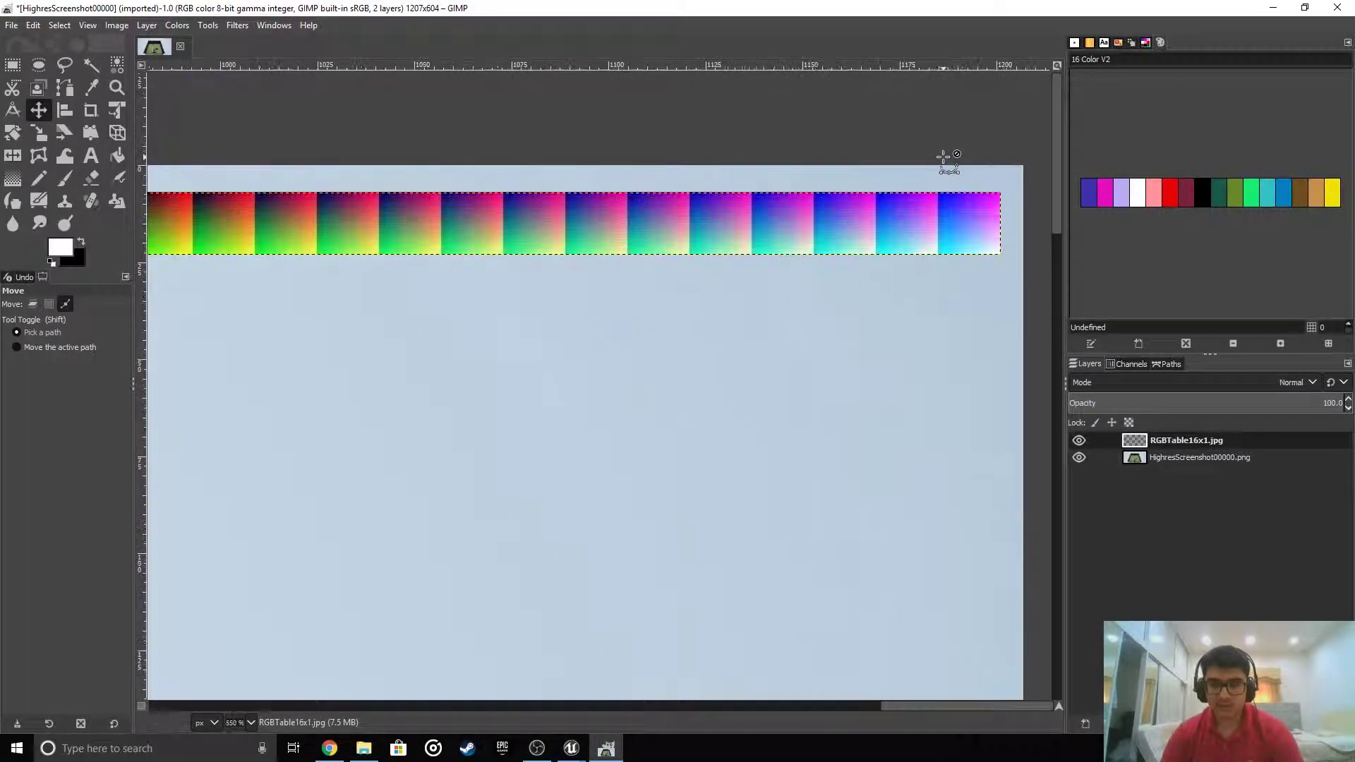
Shift the RGBTable16x1.jpg layer up and right so the strip sits tight in the screenshot's upper-right corner
left_click_drag(939, 274, 956, 267)
scroll(843, 367, "down", 4, "ctrl")
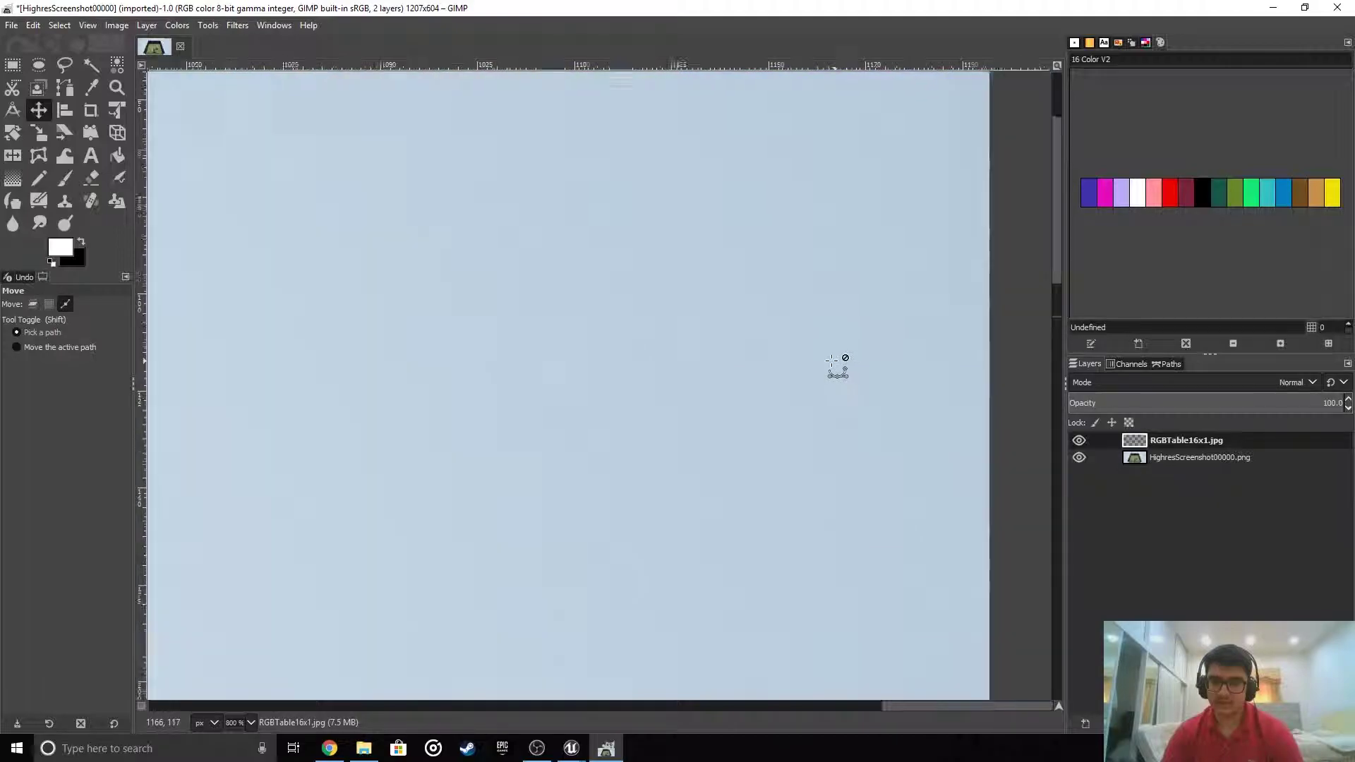
scroll(750, 256, "up", 2, "ctrl")
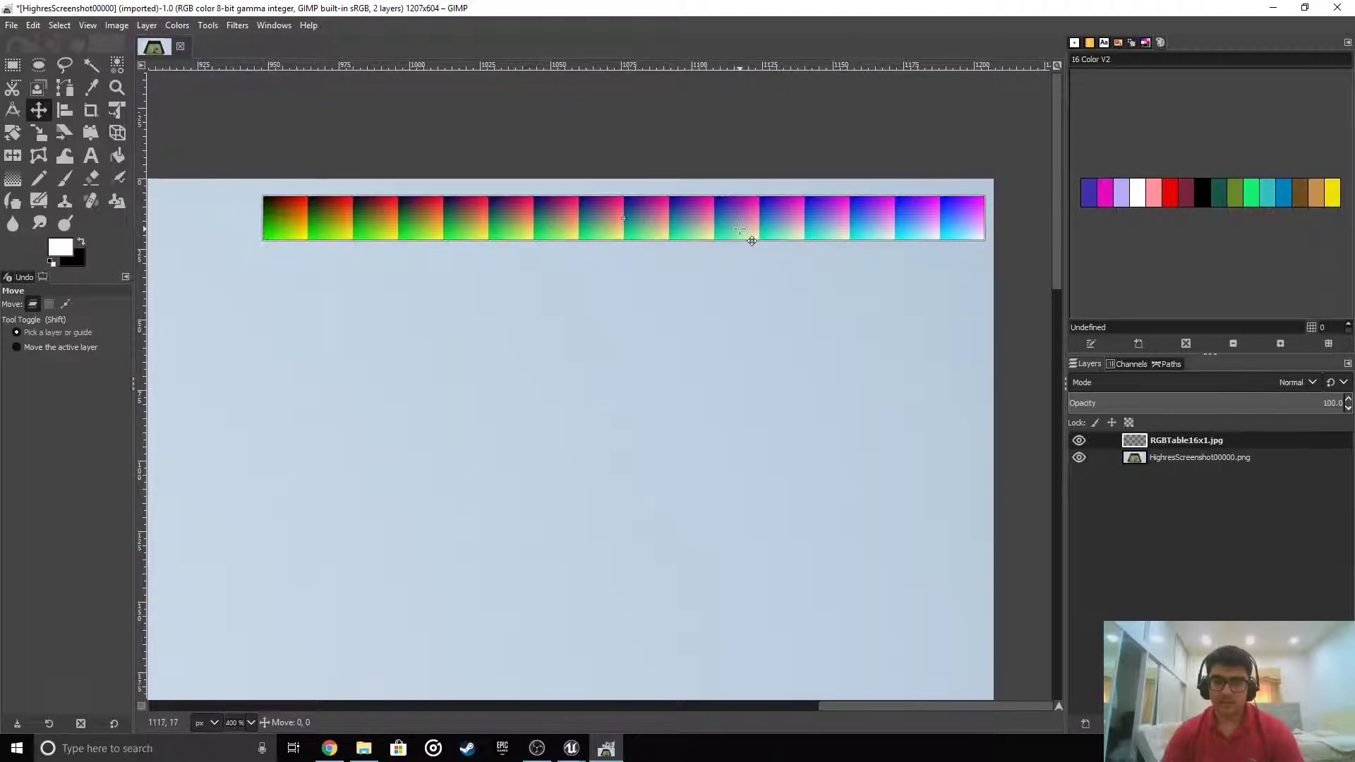
left_click_drag(750, 242, 746, 213)
scroll(580, 384, "down", 3, "ctrl")
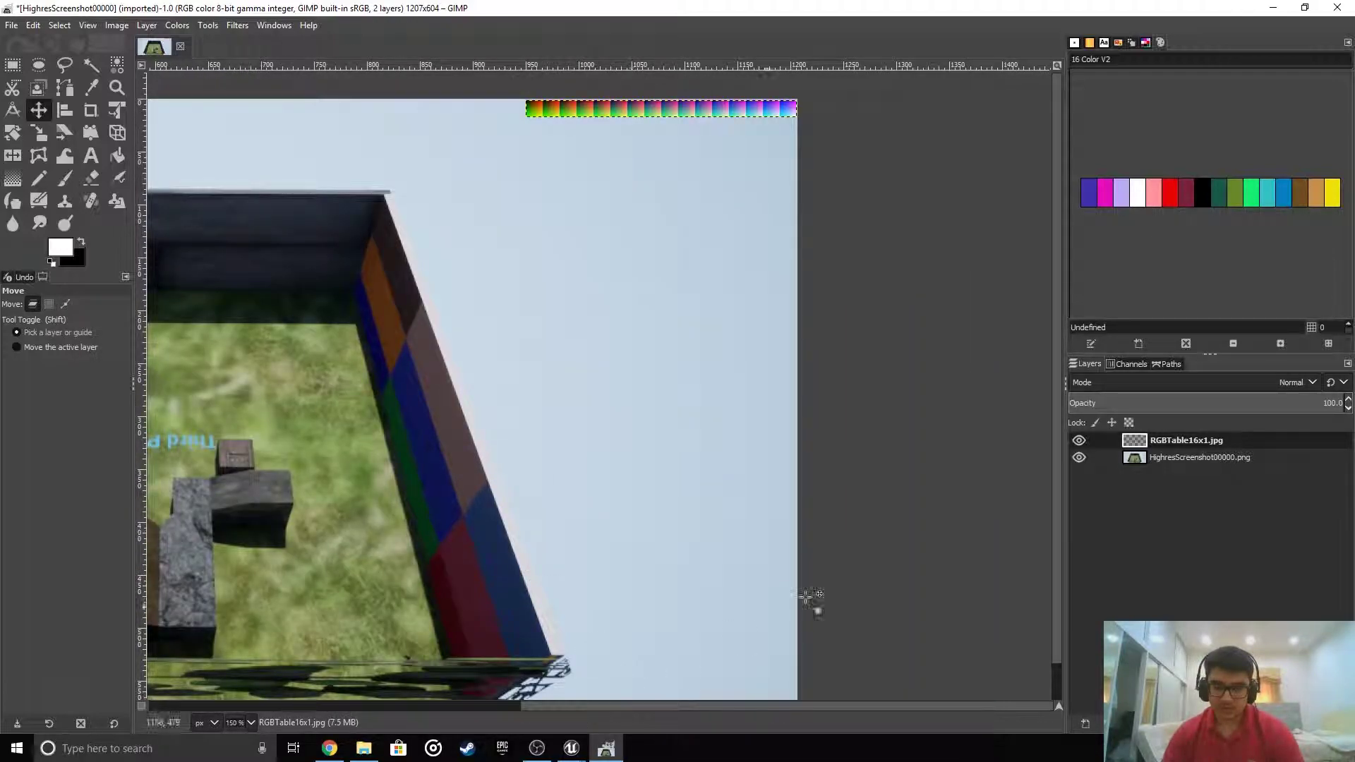
Merge the RGBTable16x1.jpg layer down into the HighresScreenshot00000.png layer
right_click(1149, 439)
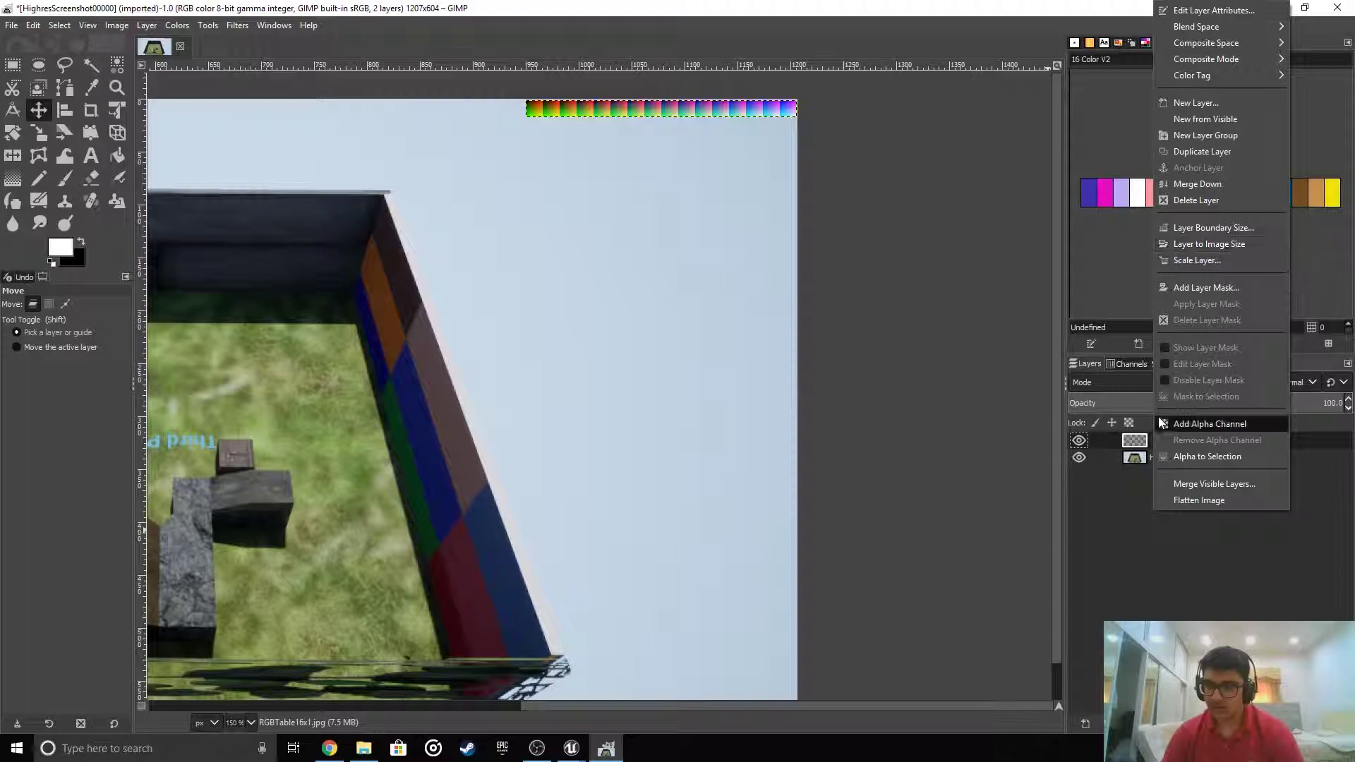
left_click(1127, 443)
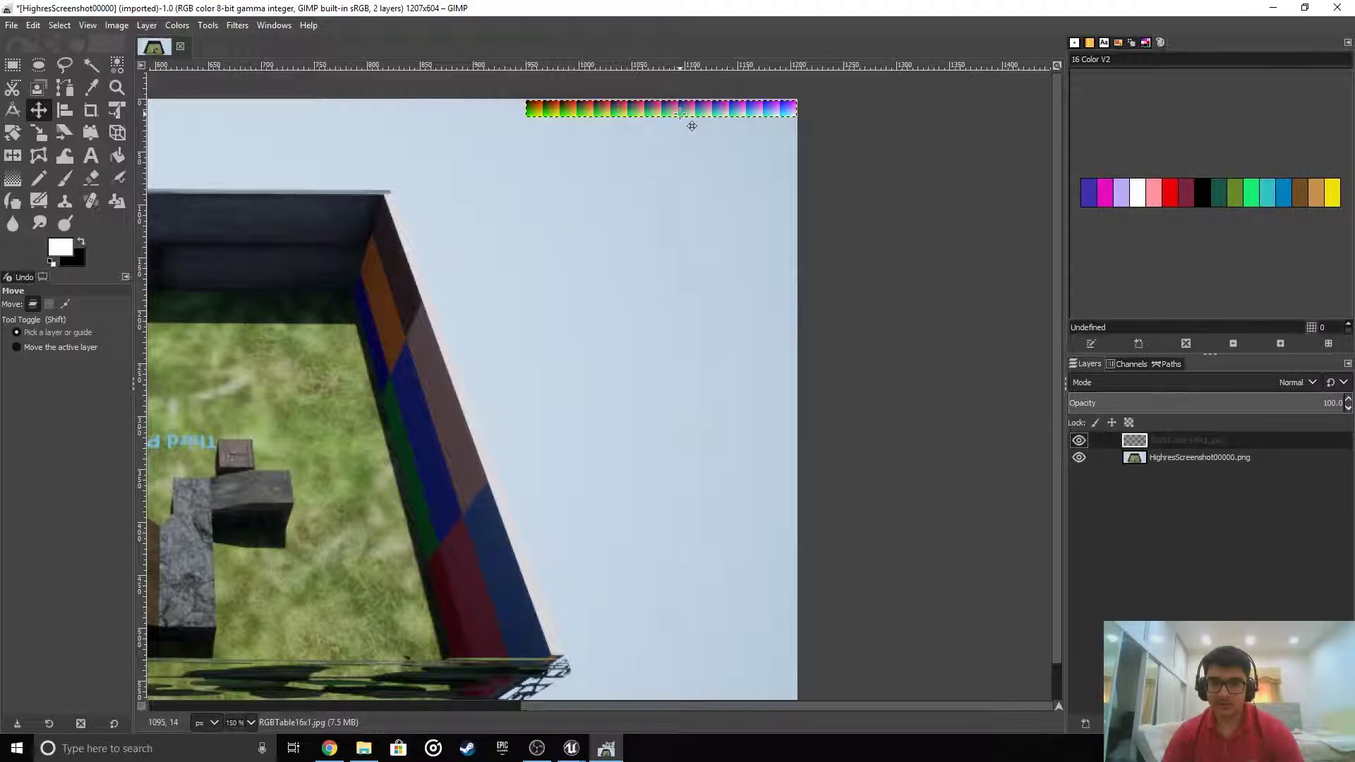
right_click(1173, 441)
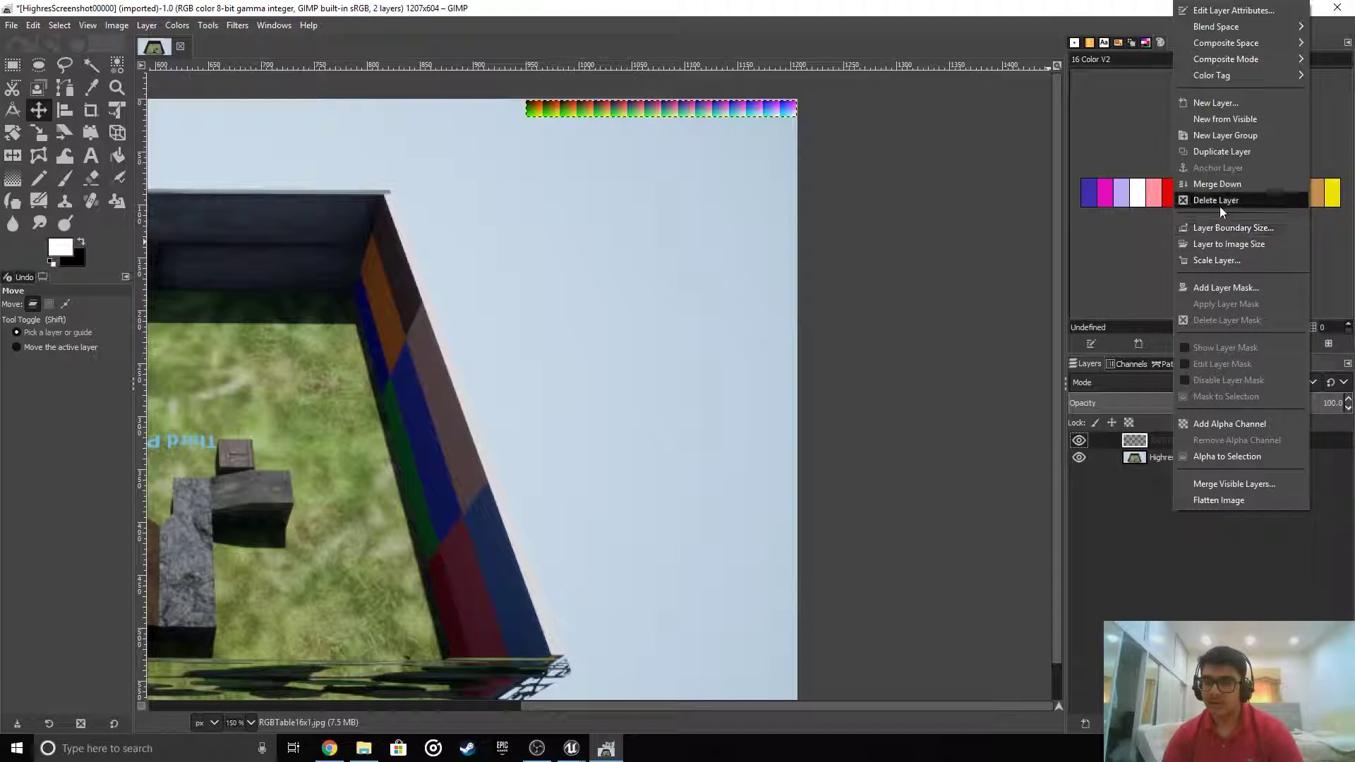
left_click(1209, 182)
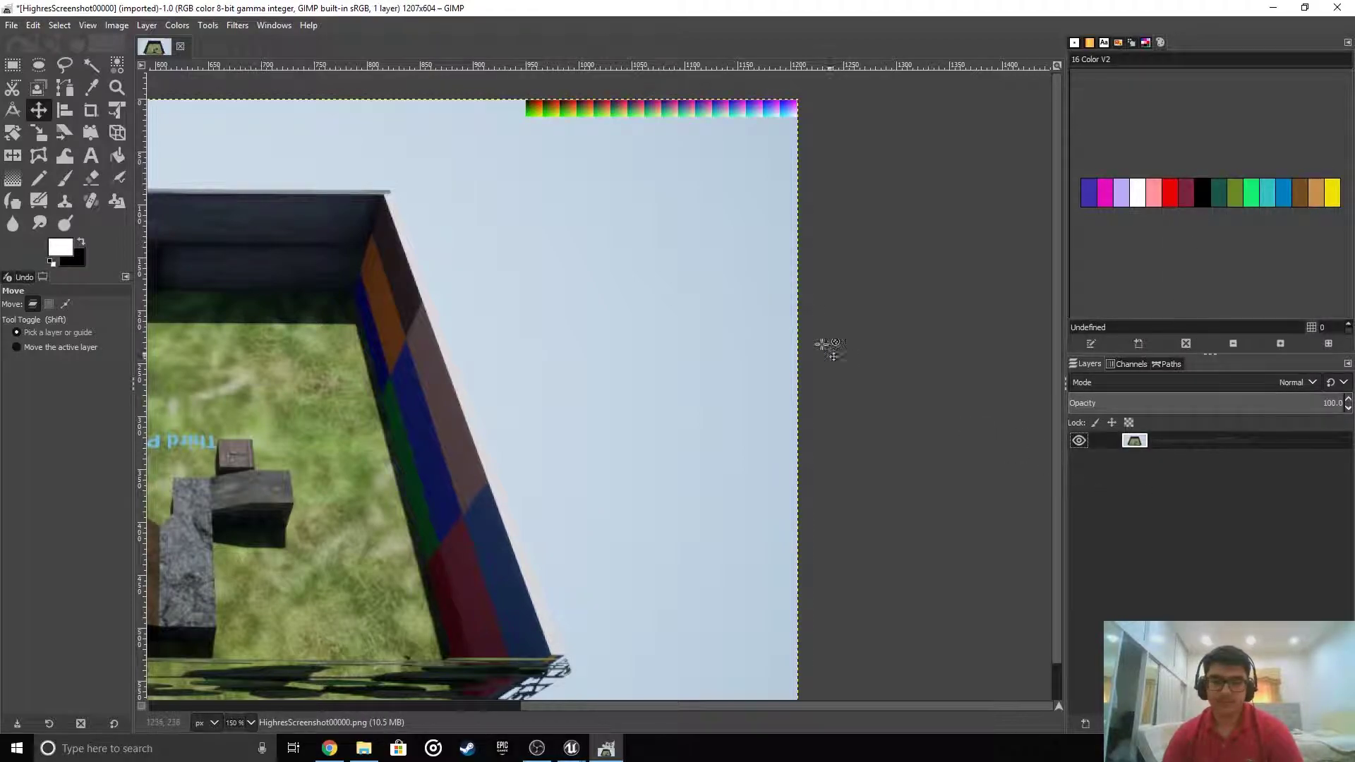
Try to move the RGB strip within the merged layer, and undo the move
scroll(544, 113, "up", 4, "ctrl")
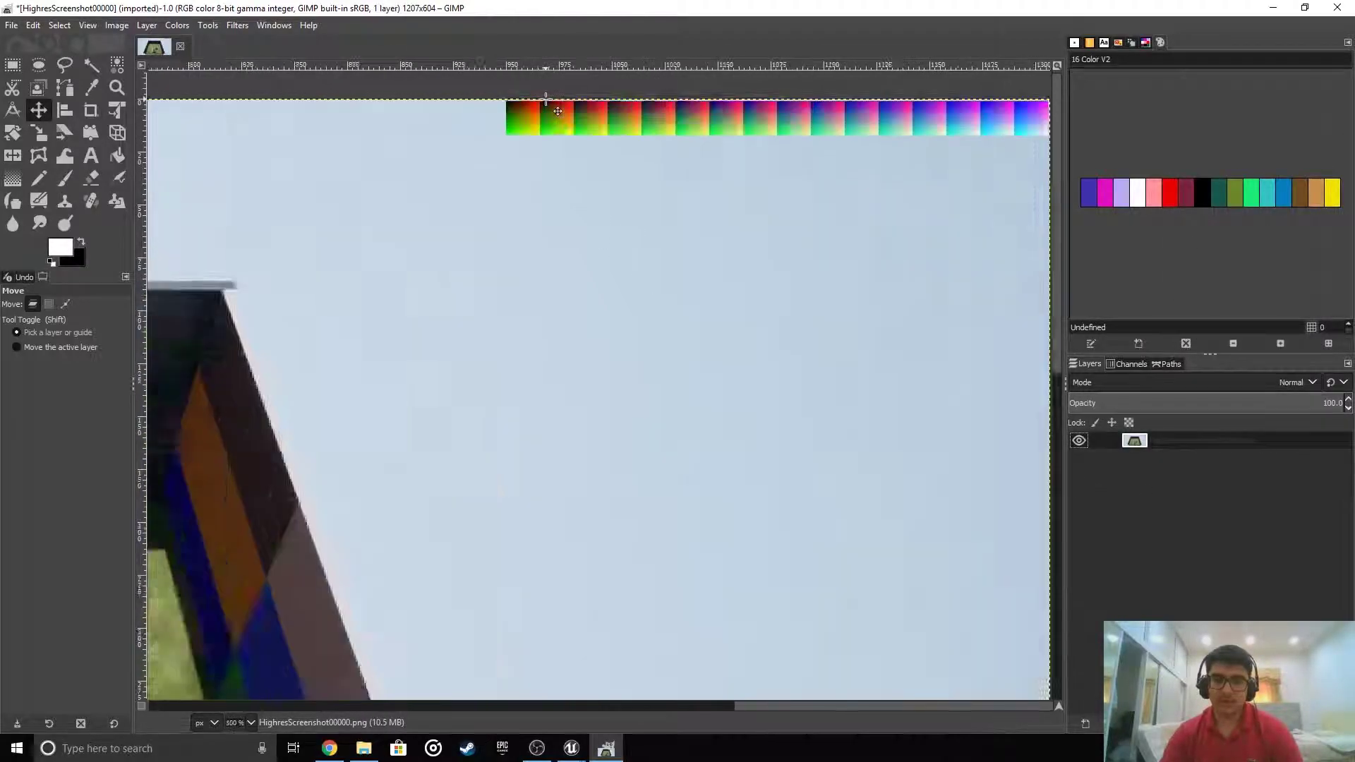
left_click_drag(510, 134, 686, 208)
key("ctrl+z")
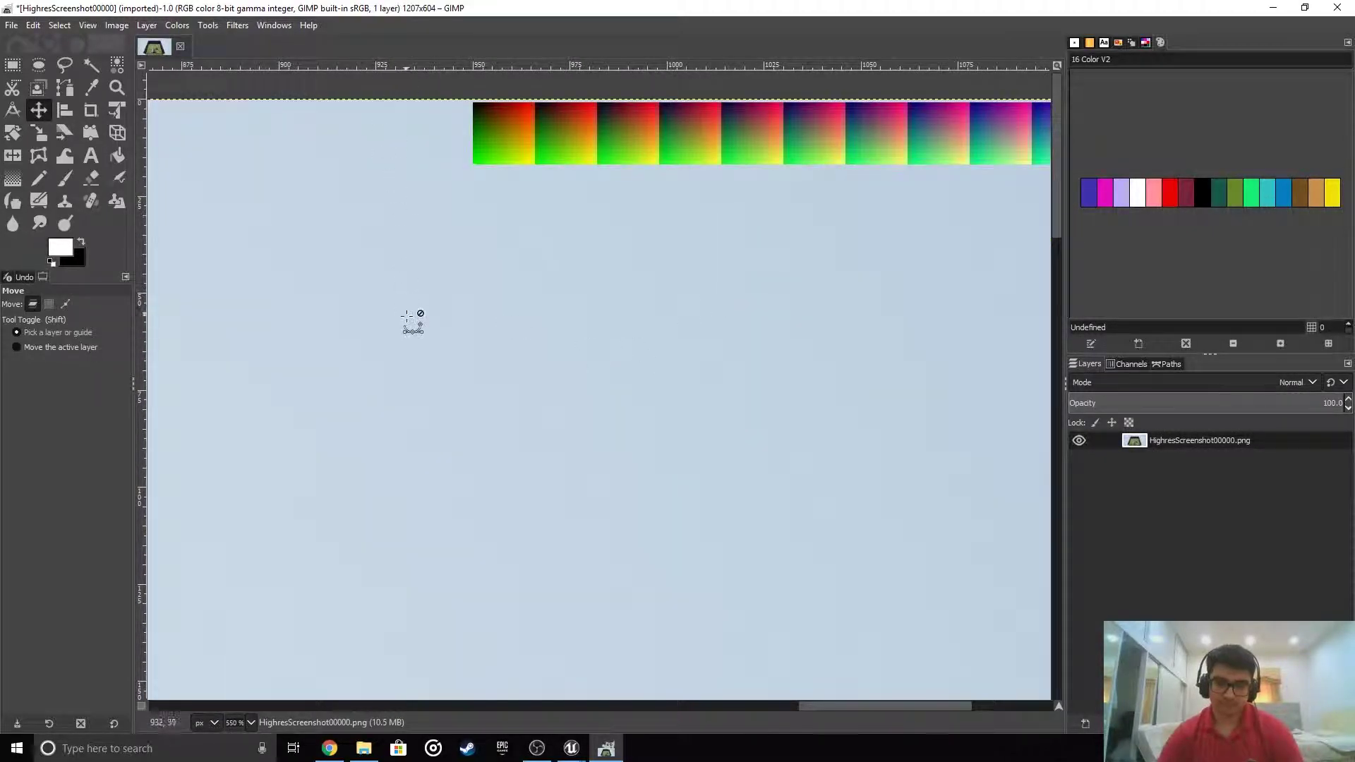
key("1")
left_click_drag(605, 706, 171, 698)
key("shift+j")
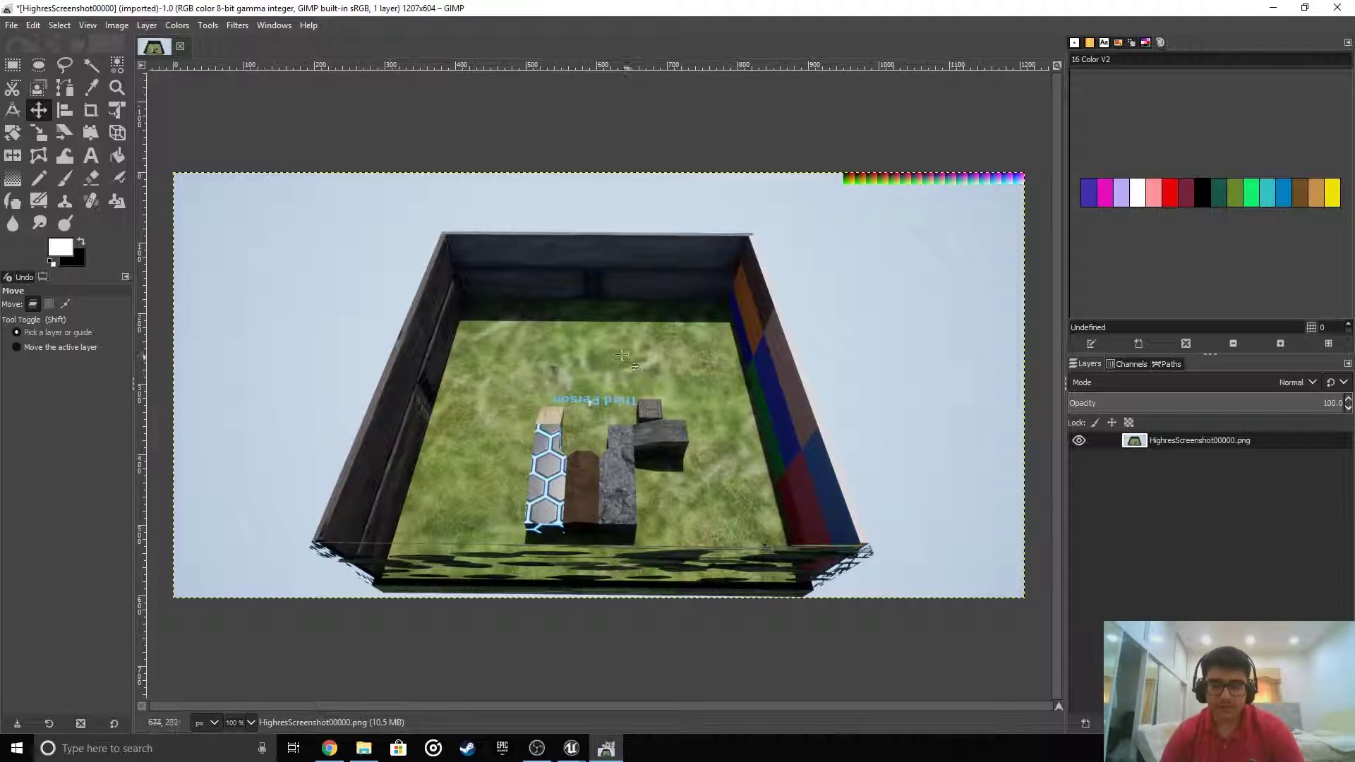
left_click(127, 28)
mouse_move(211, 71)
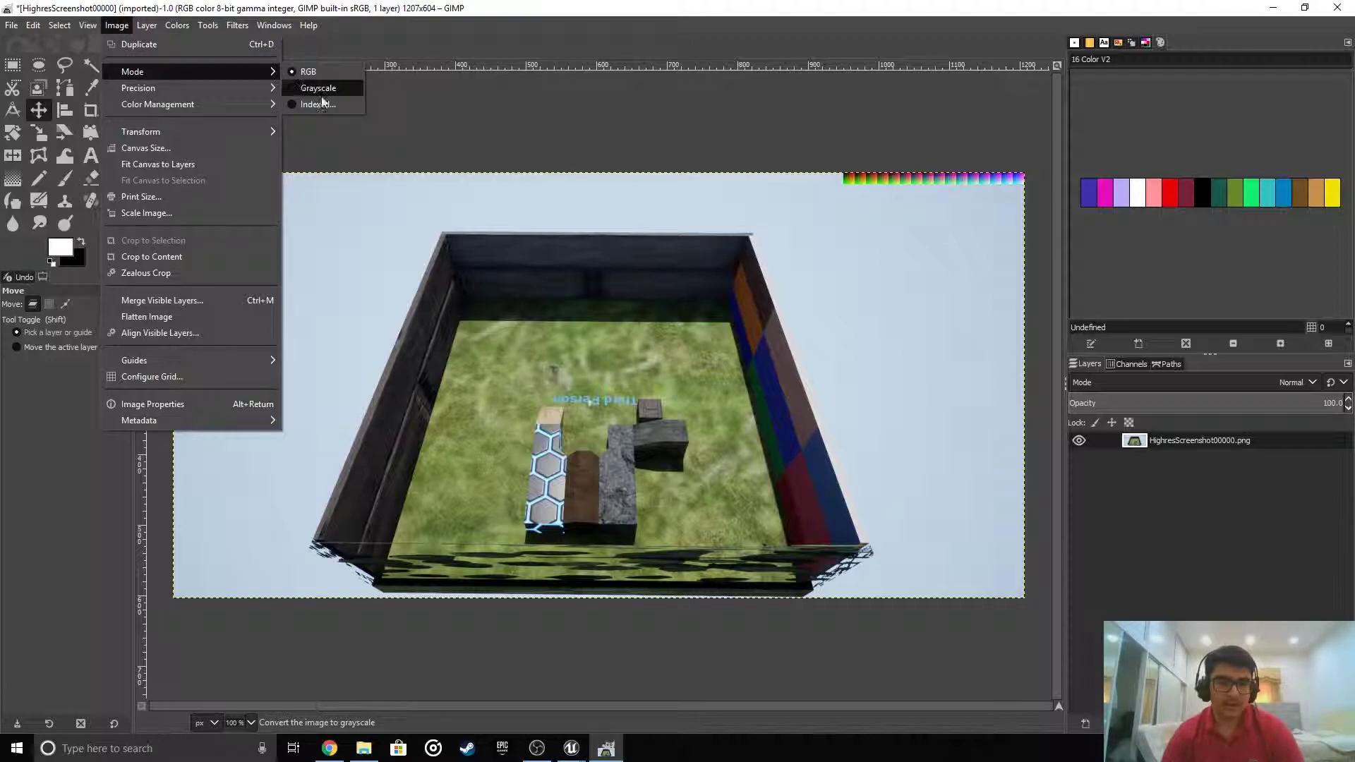
left_click(317, 104)
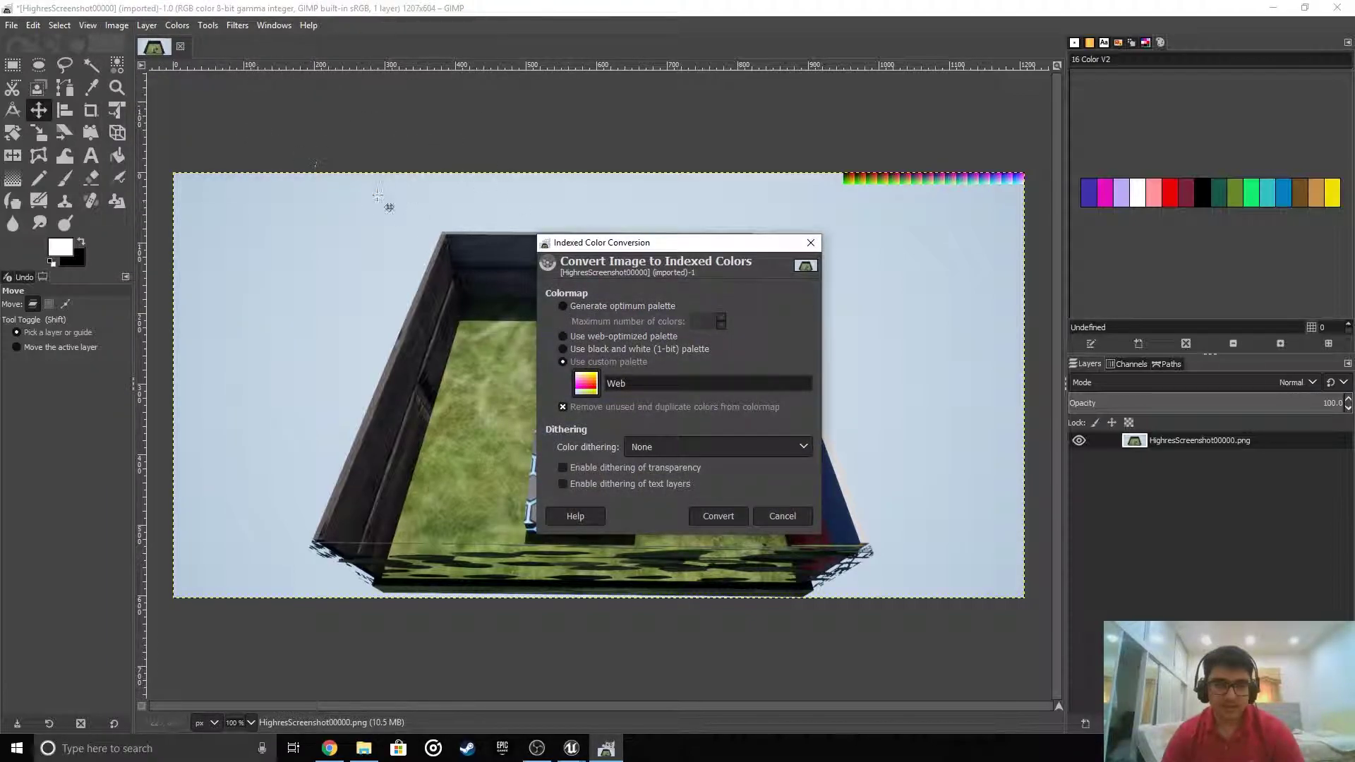
left_click(774, 521)
Convert the image to indexed colors, generating an optimum palette with a maximum of 256 colors and no dithering
left_click(117, 25)
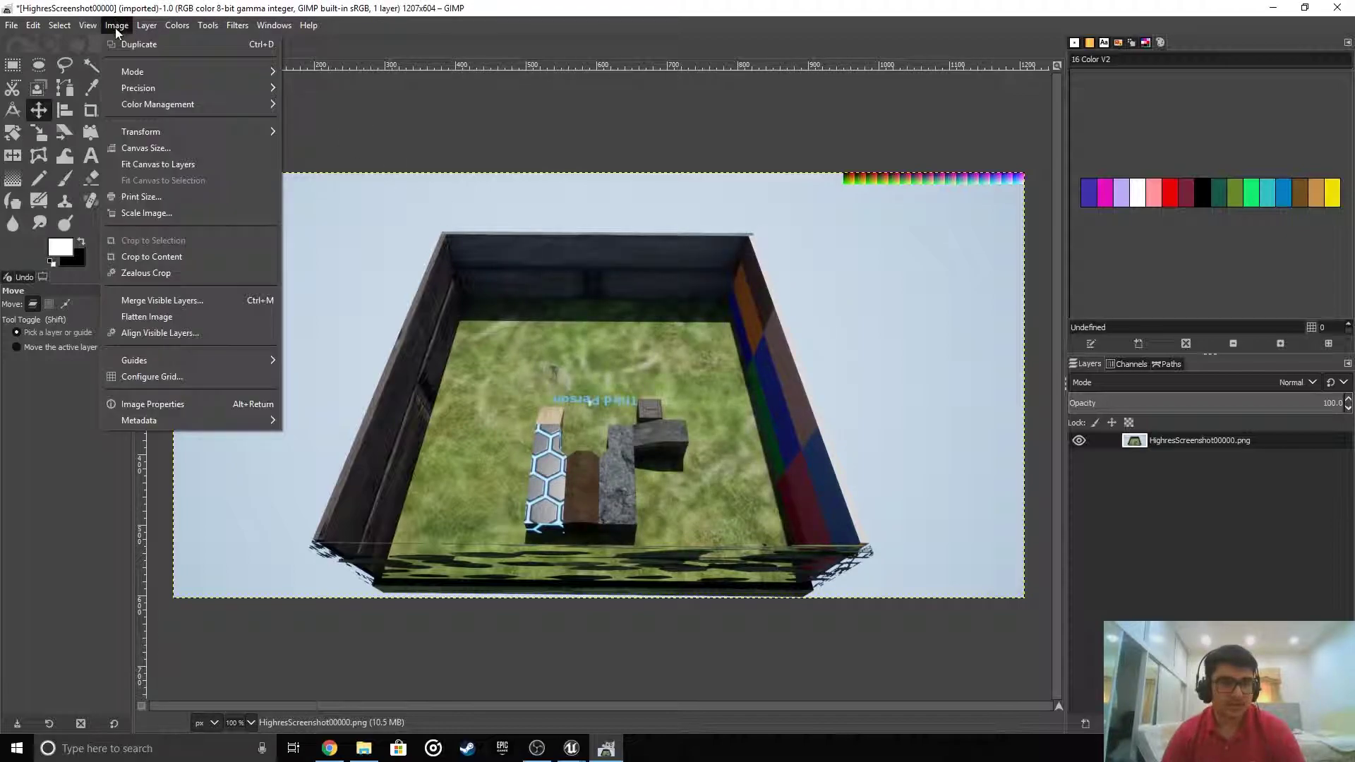
left_click(119, 22)
left_click(117, 24)
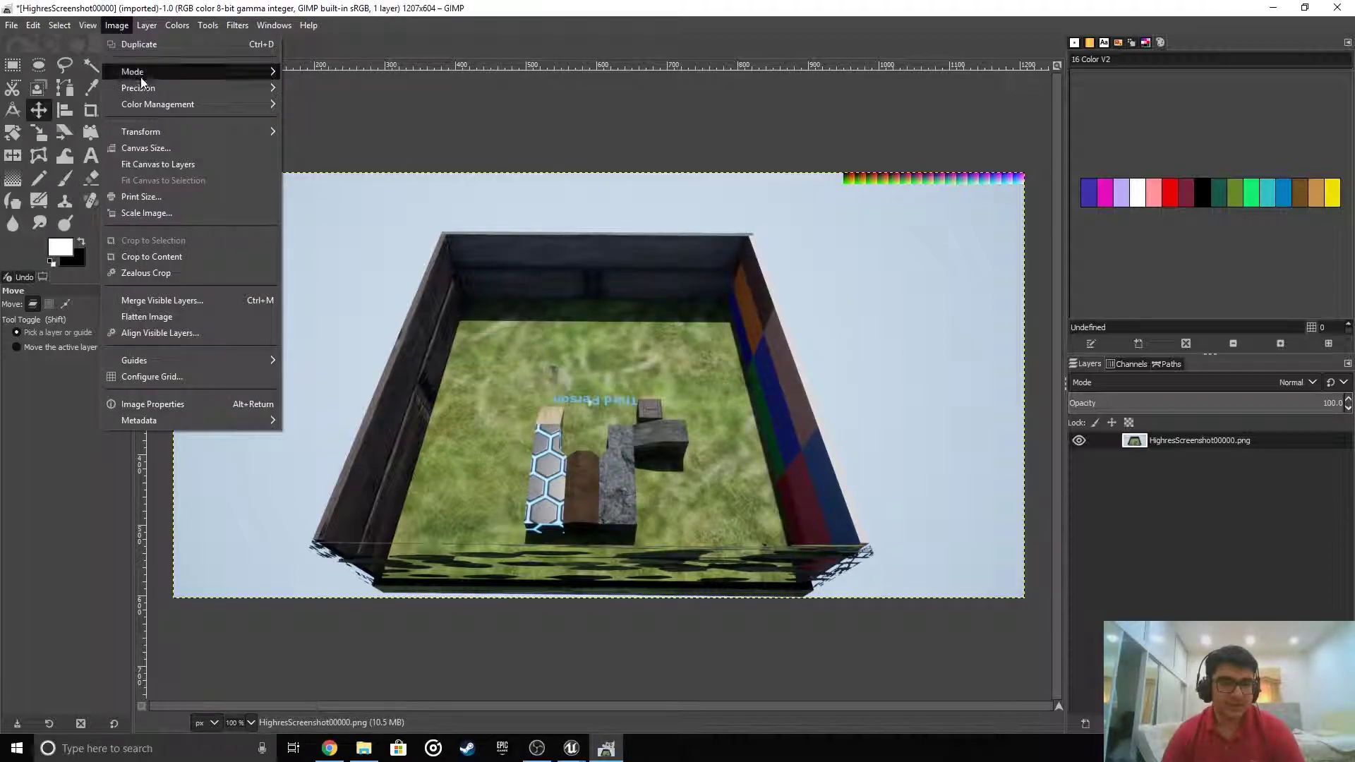
mouse_move(153, 73)
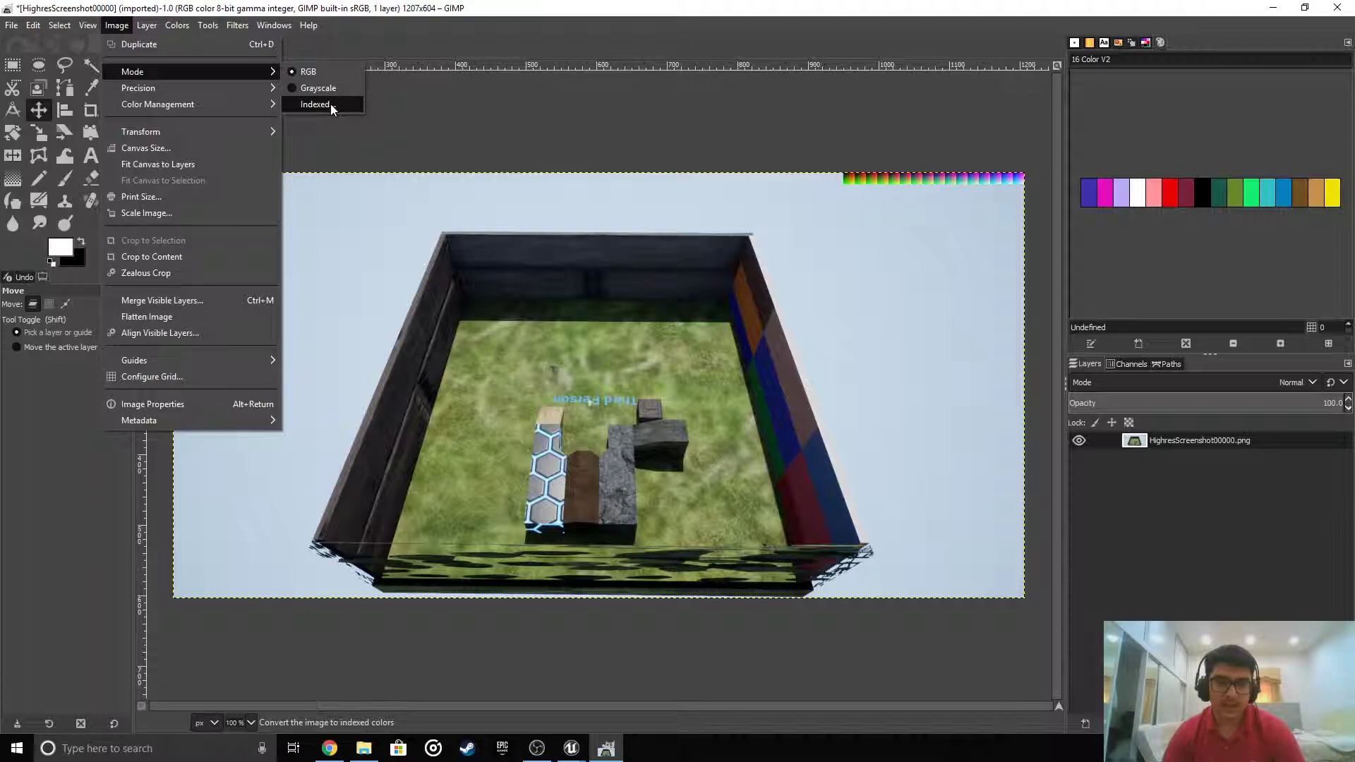
left_click(315, 103)
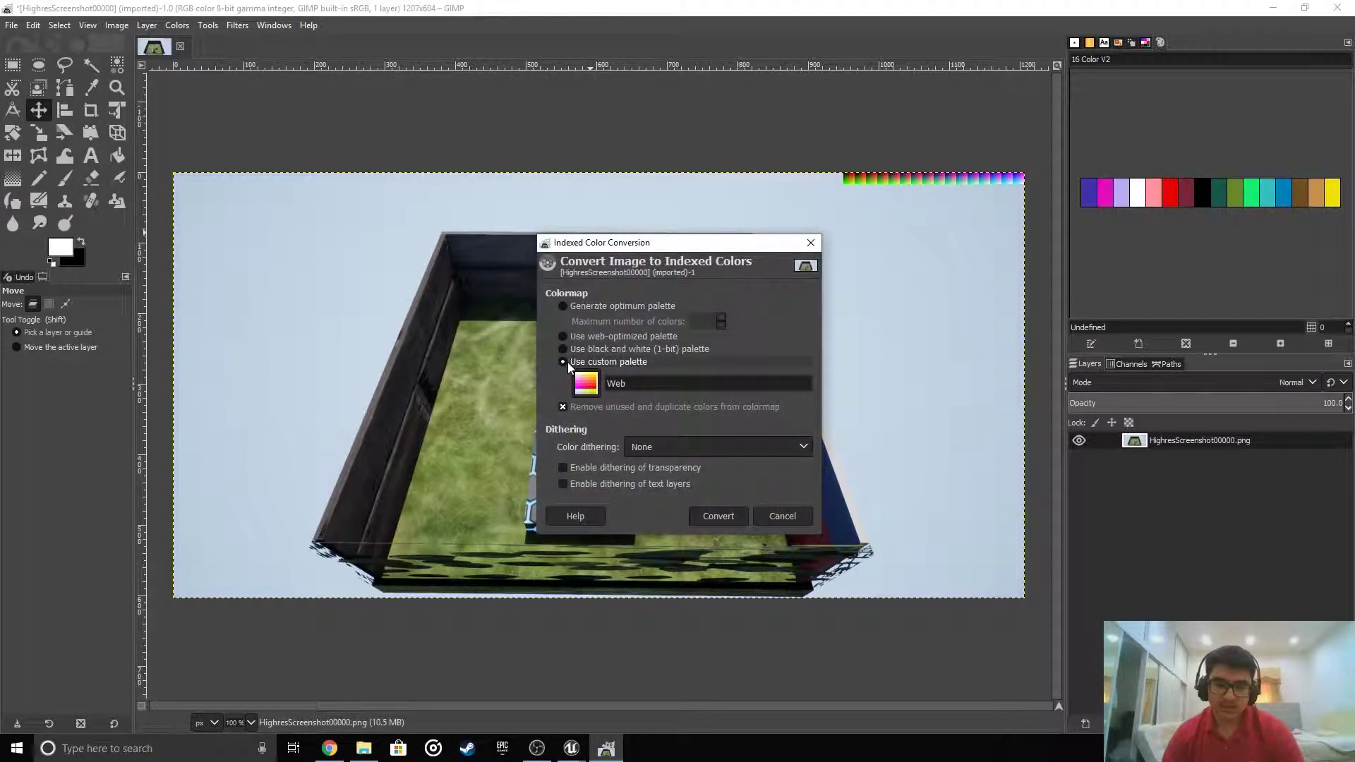
left_click(570, 306)
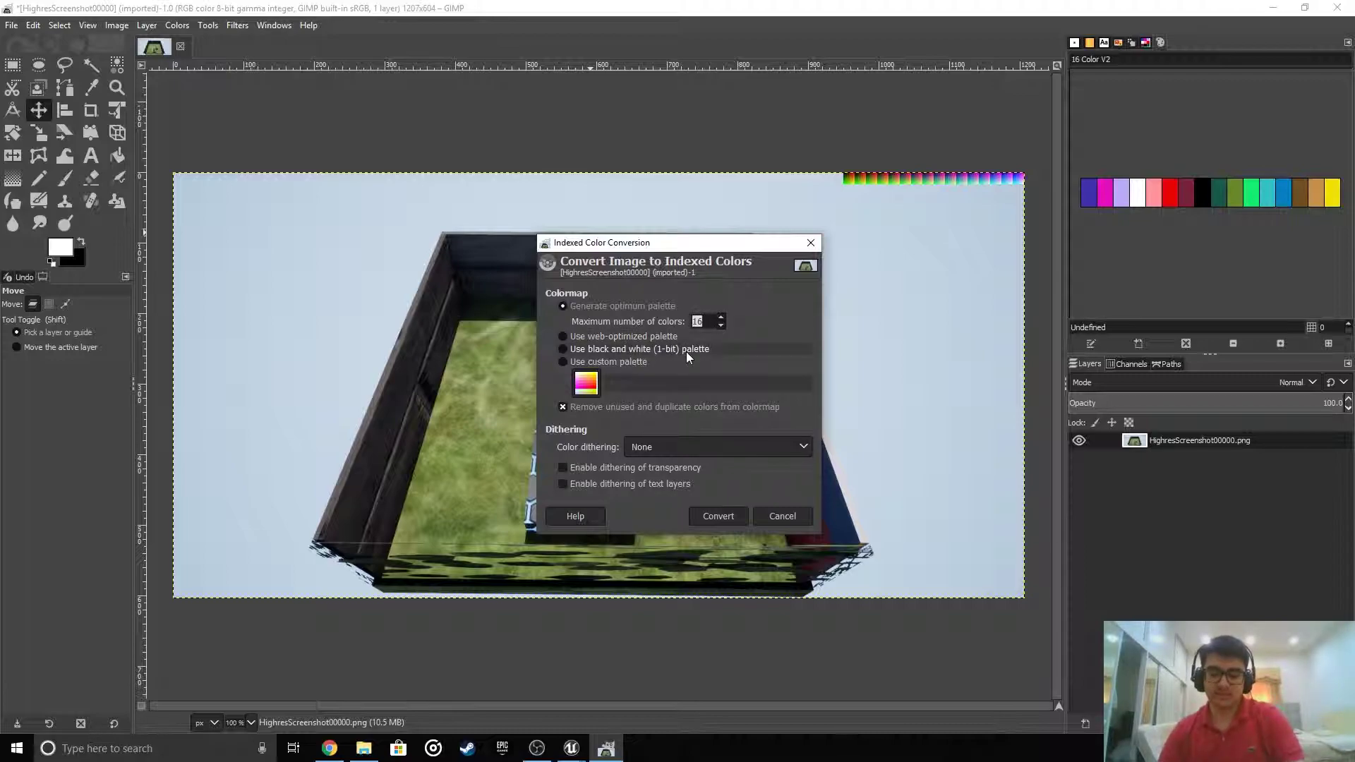
type("256")
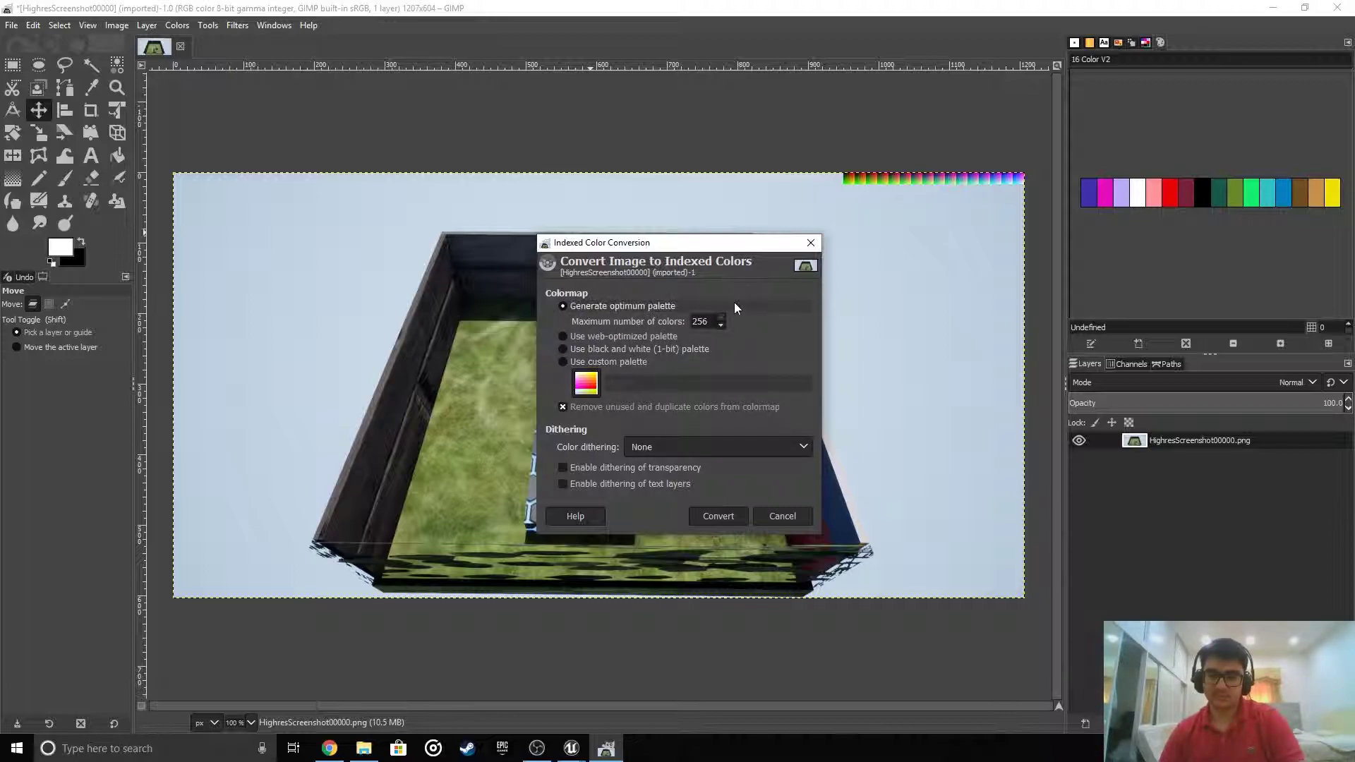
left_click(717, 515)
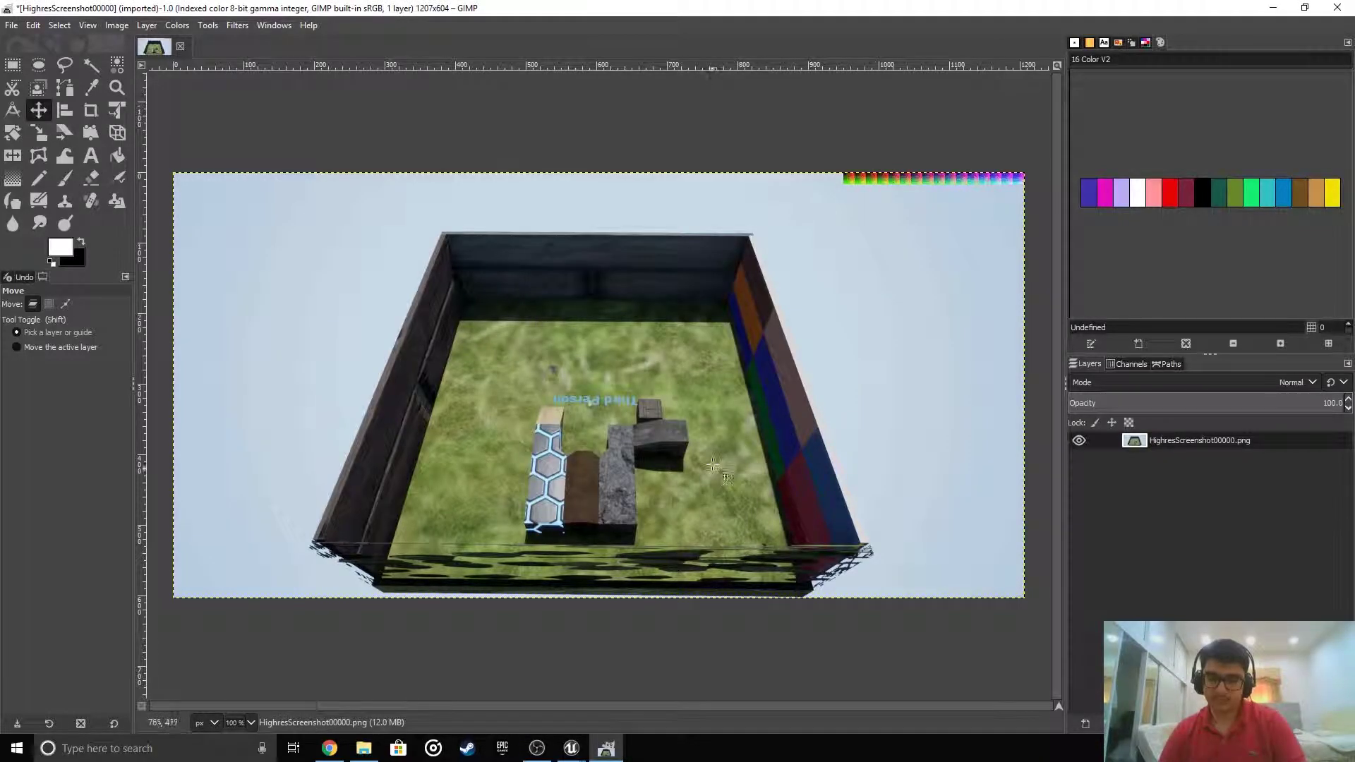
Examine the floor text and the RGB strip up close to judge the effect of the indexed conversion
scroll(658, 325, "up", 8, "ctrl")
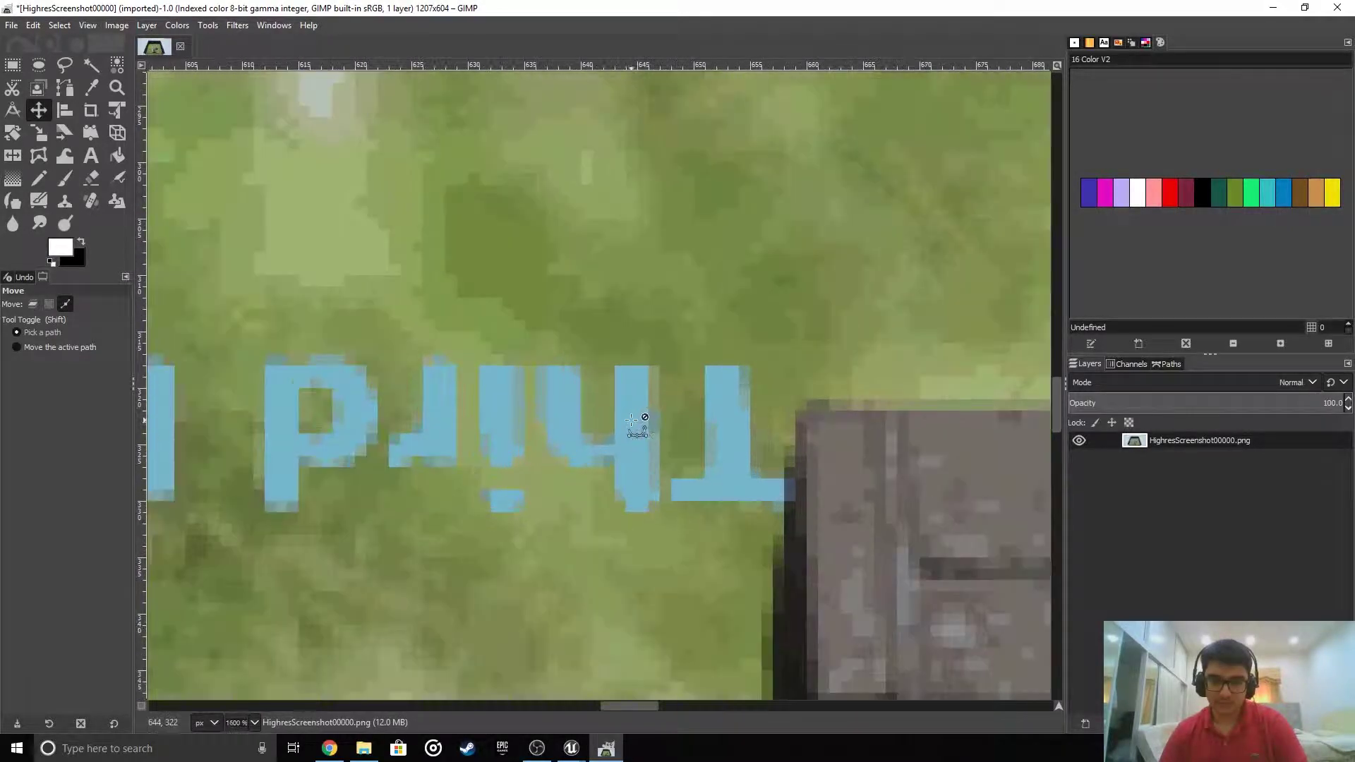
scroll(634, 407, "down", 8, "ctrl")
scroll(928, 185, "up", 8, "ctrl")
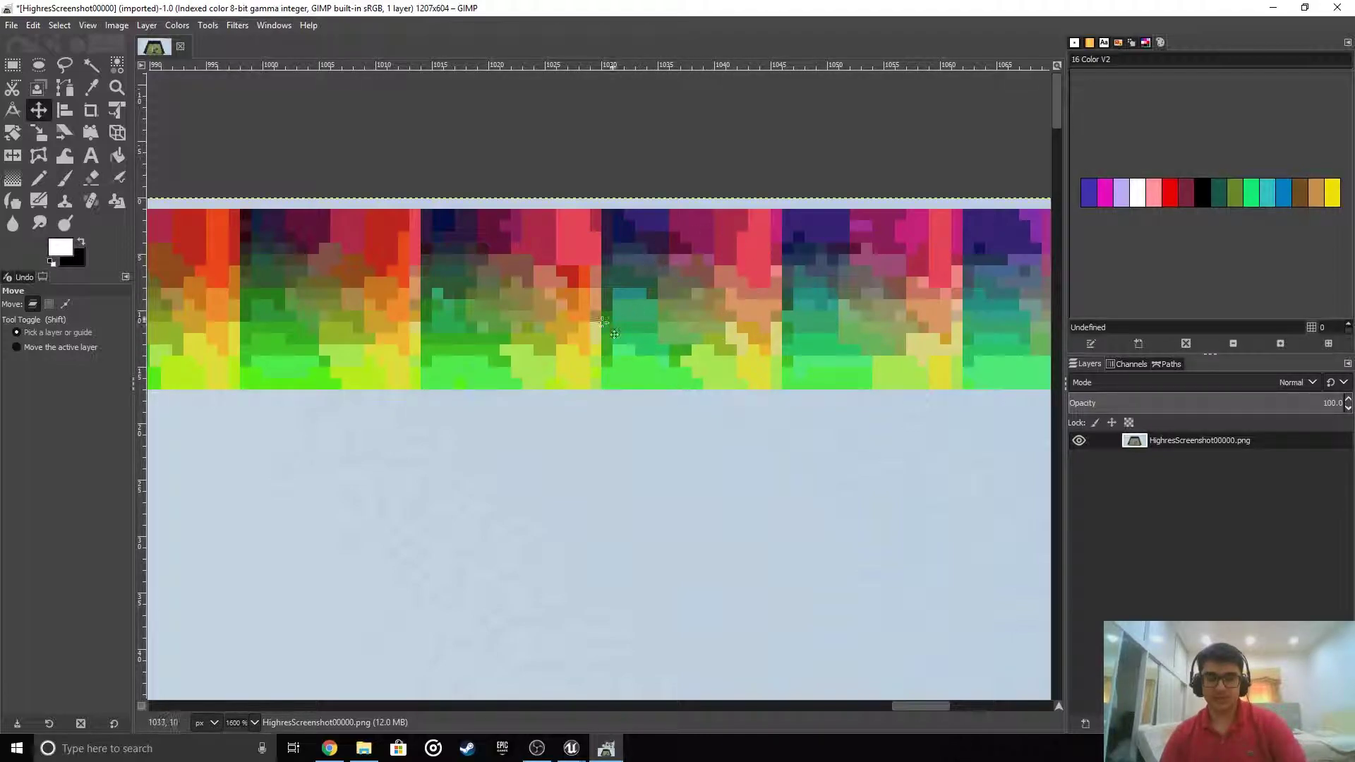
scroll(253, 360, "down", 3, "ctrl")
left_click_drag(889, 707, 483, 707)
scroll(499, 582, "down", 6)
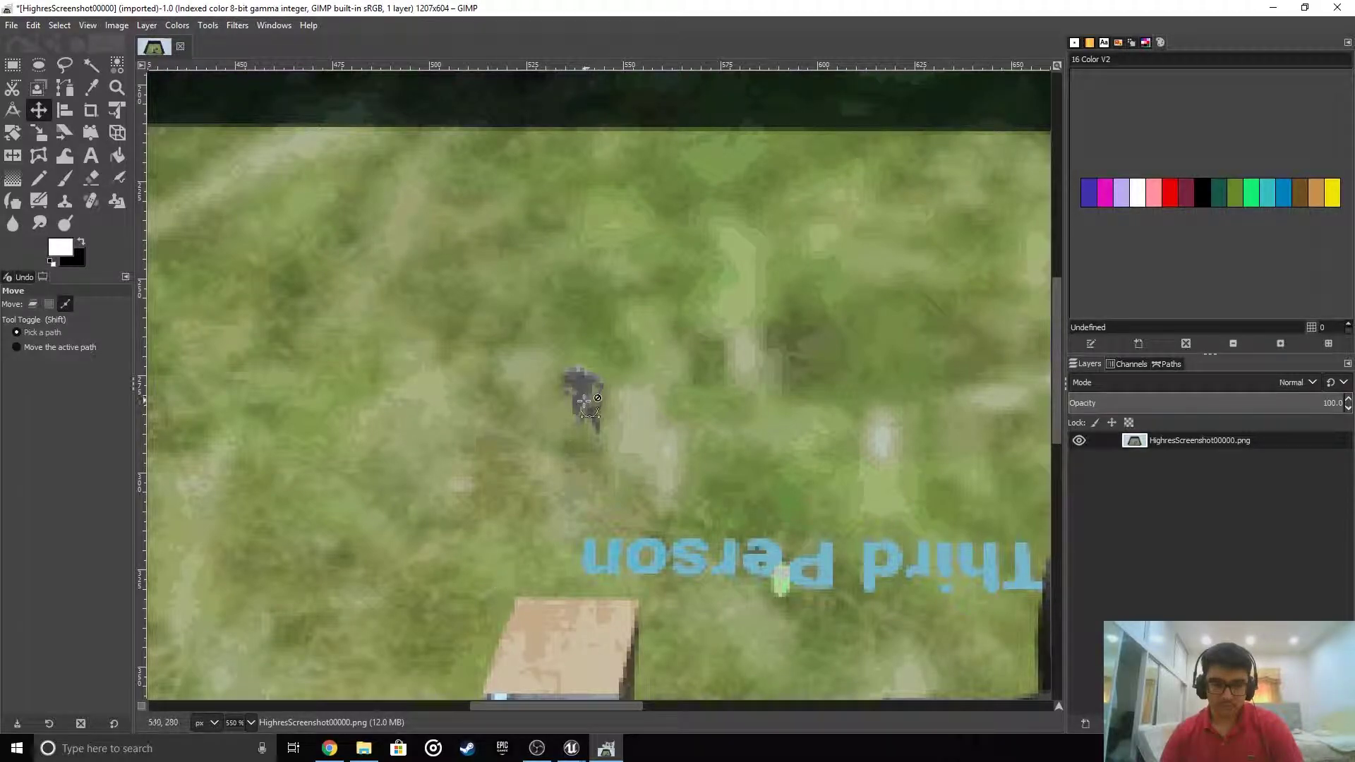
Undo and redo the indexed conversion to compare the pixels around the character, and inspect the blocks nearby
scroll(585, 402, "up", 4, "ctrl")
key("ctrl+z")
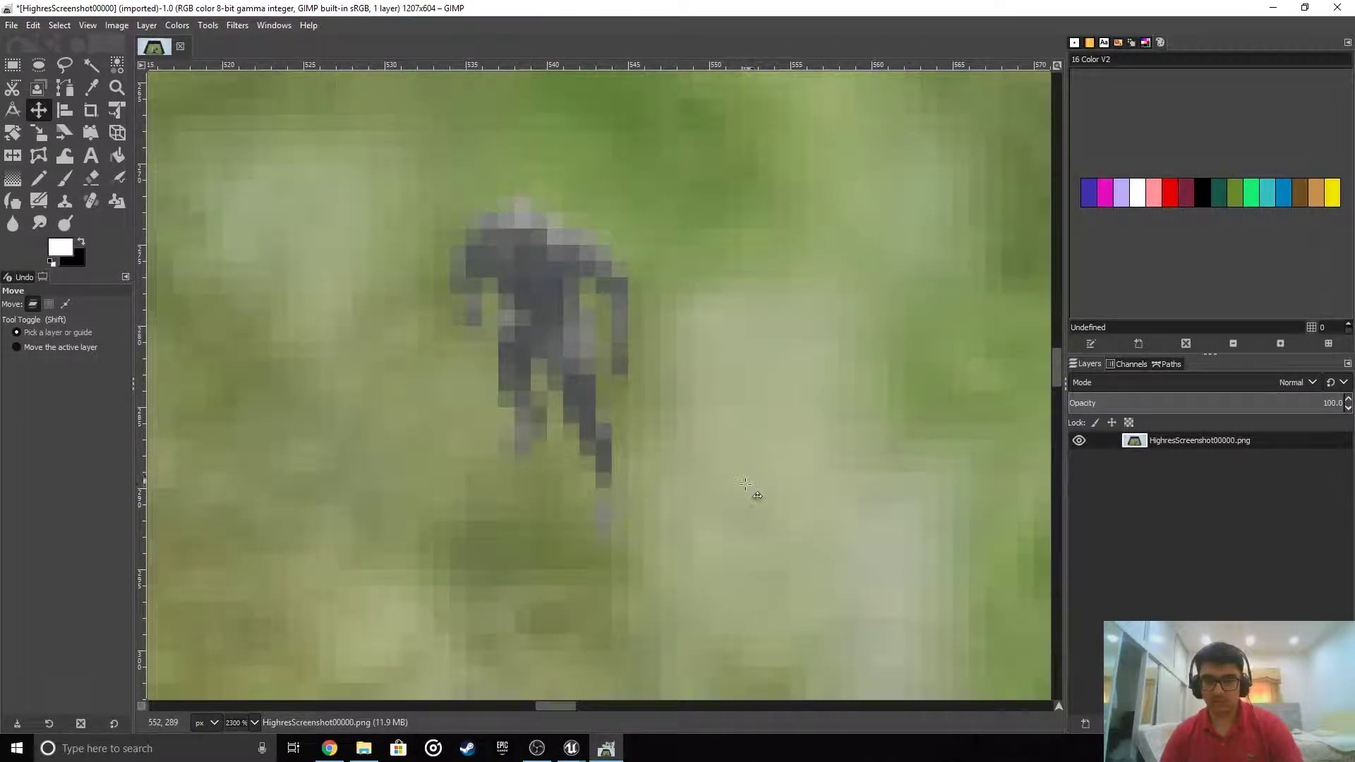
key("ctrl+y")
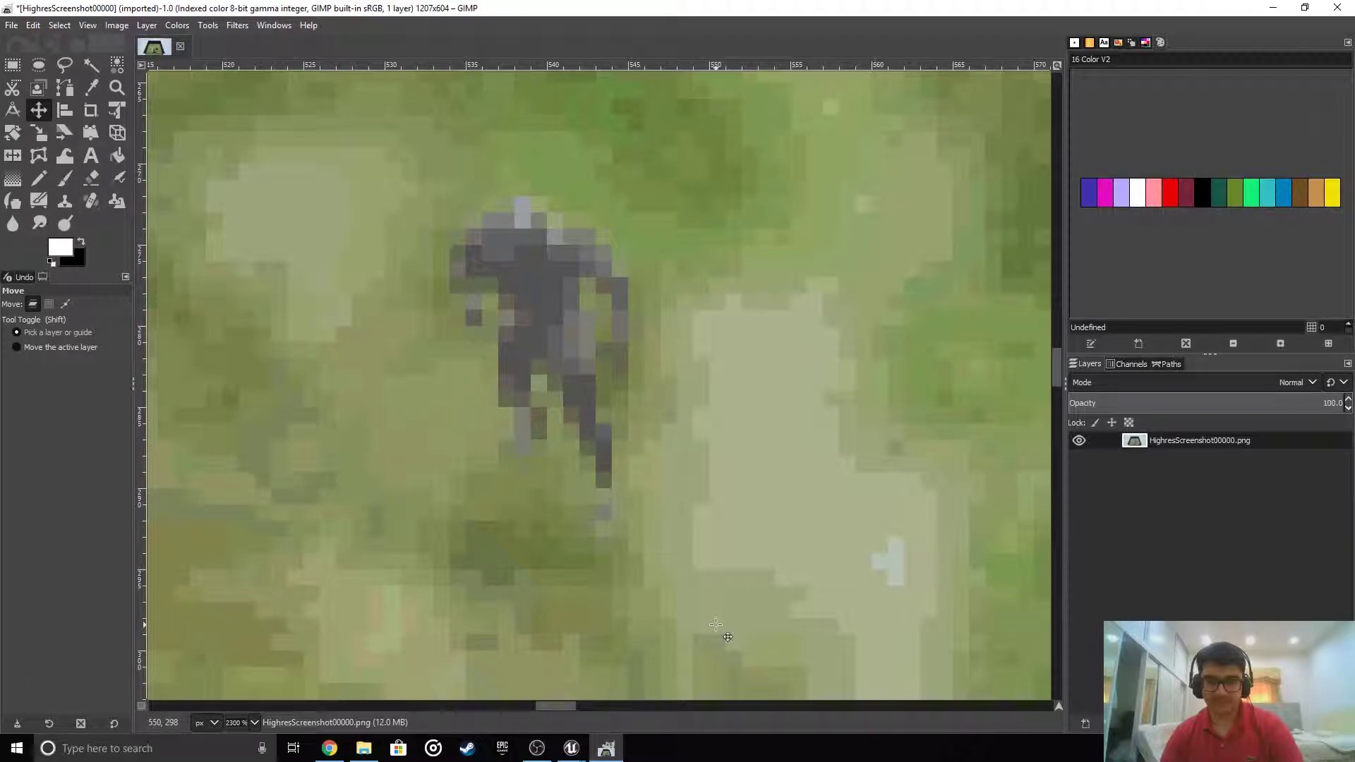
scroll(715, 624, "down", 6, "ctrl")
scroll(709, 606, "down", 5)
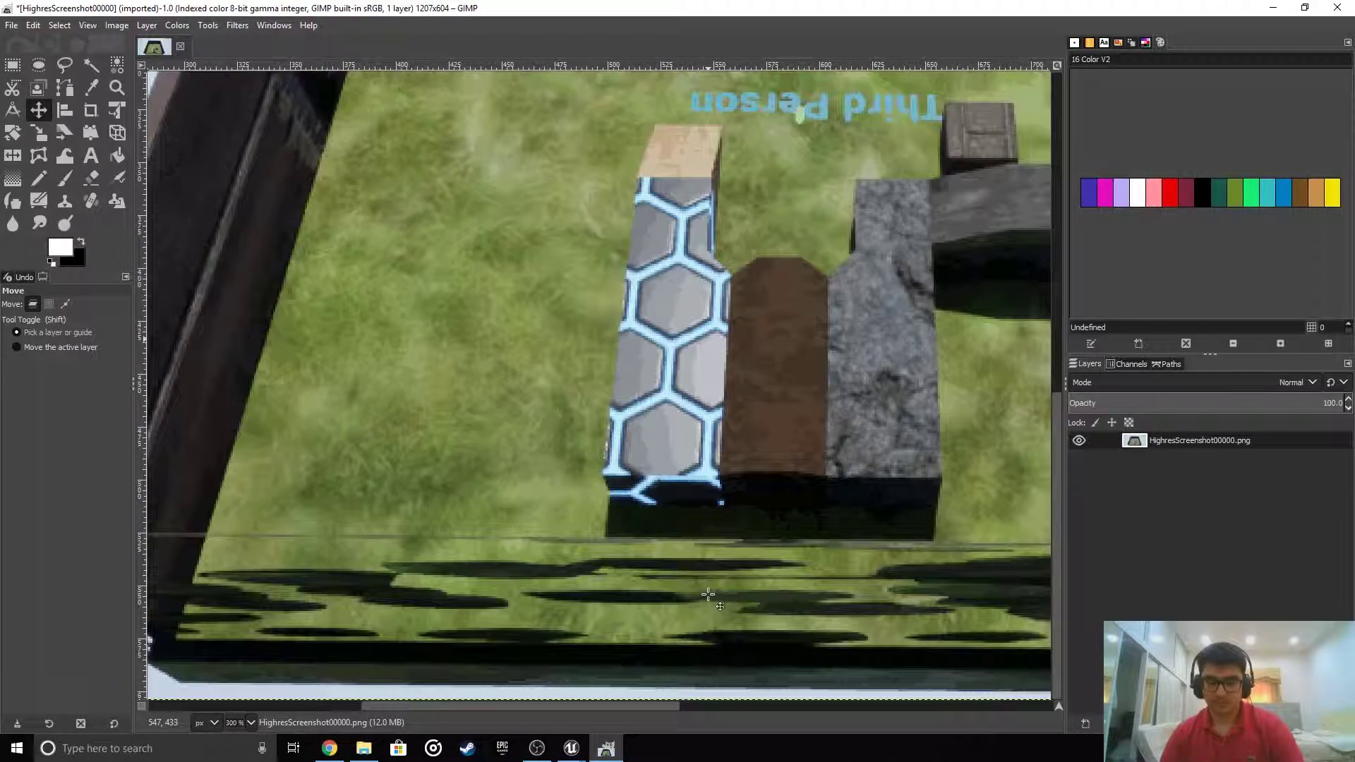
Undo the 256-color indexed conversion to bring the image back to RGB mode
scroll(707, 594, "down", 4, "ctrl")
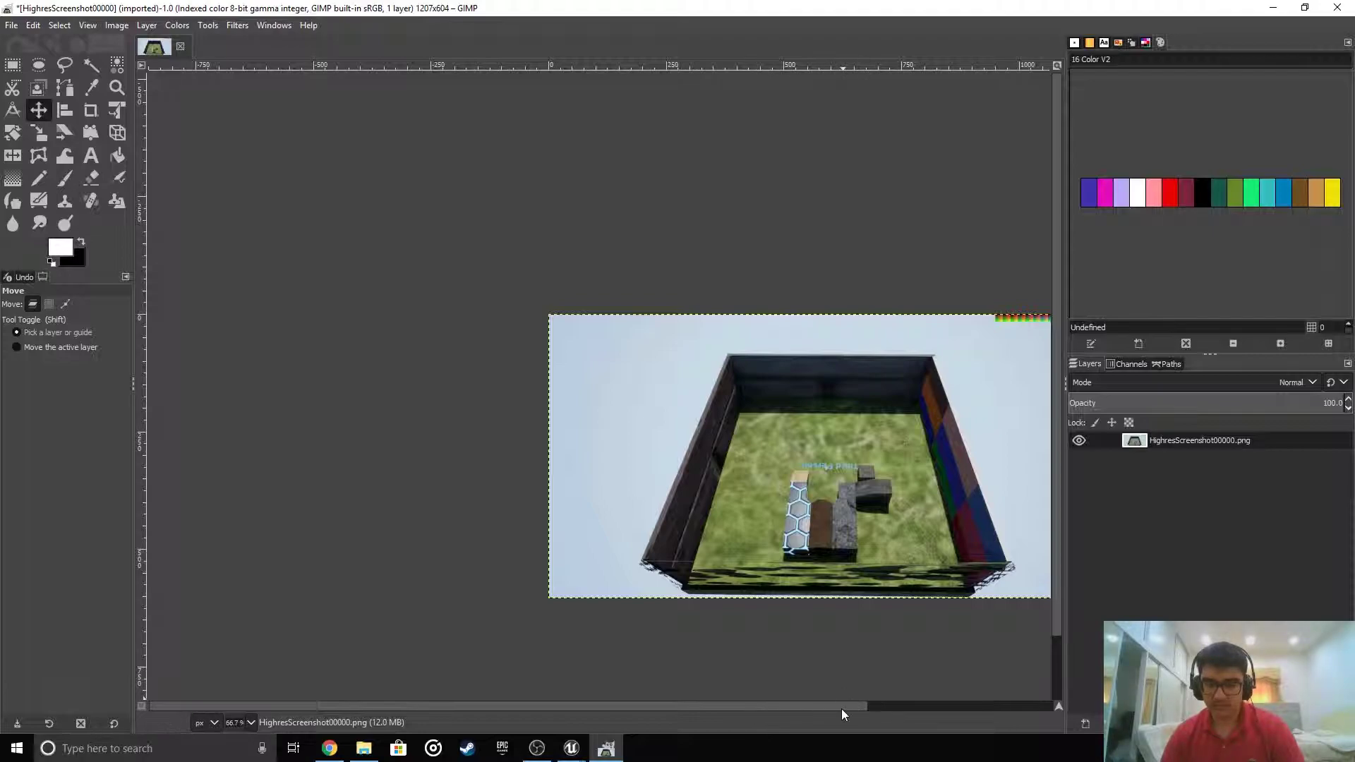
left_click_drag(841, 708, 974, 706)
key("z")
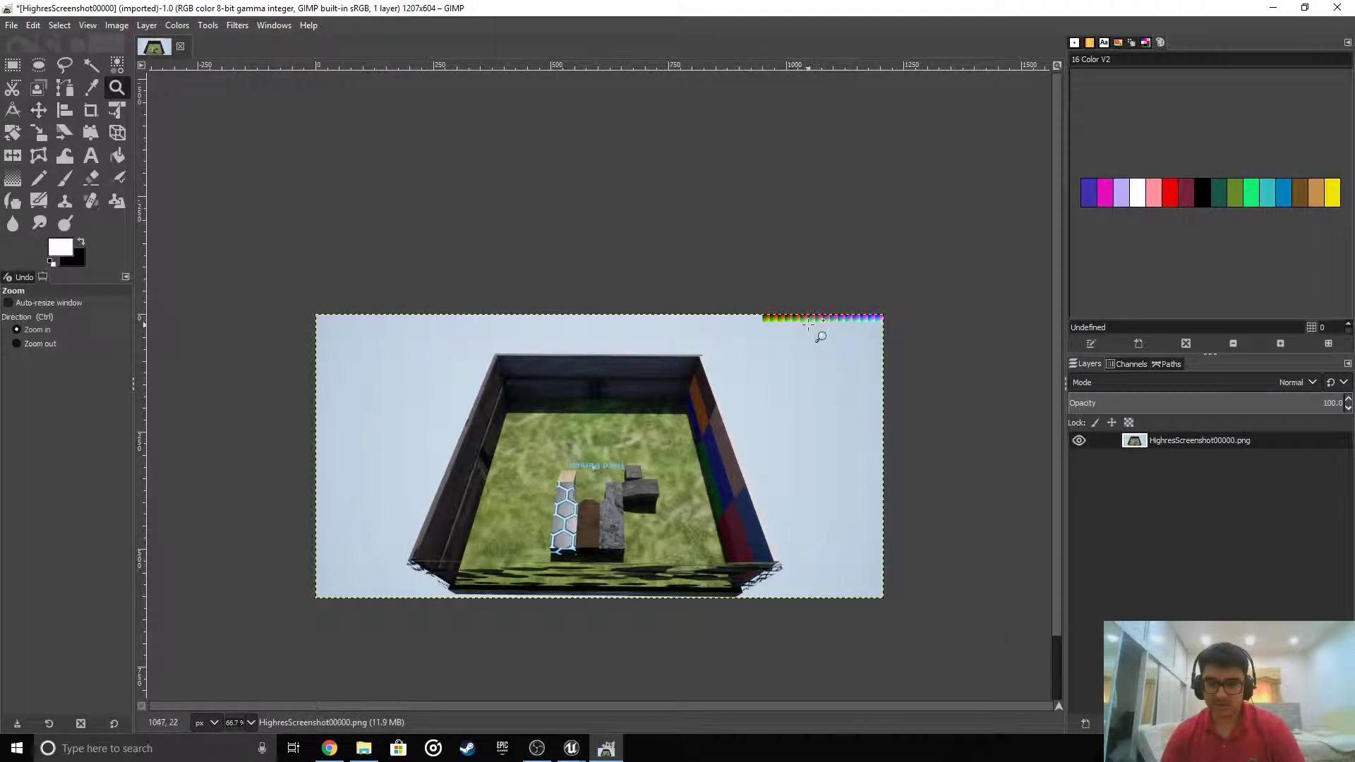
scroll(811, 321, "up", 5, "ctrl")
Convert the image to indexed colors, generating an optimum palette with a maximum of 16 colors and no dithering
left_click(116, 25)
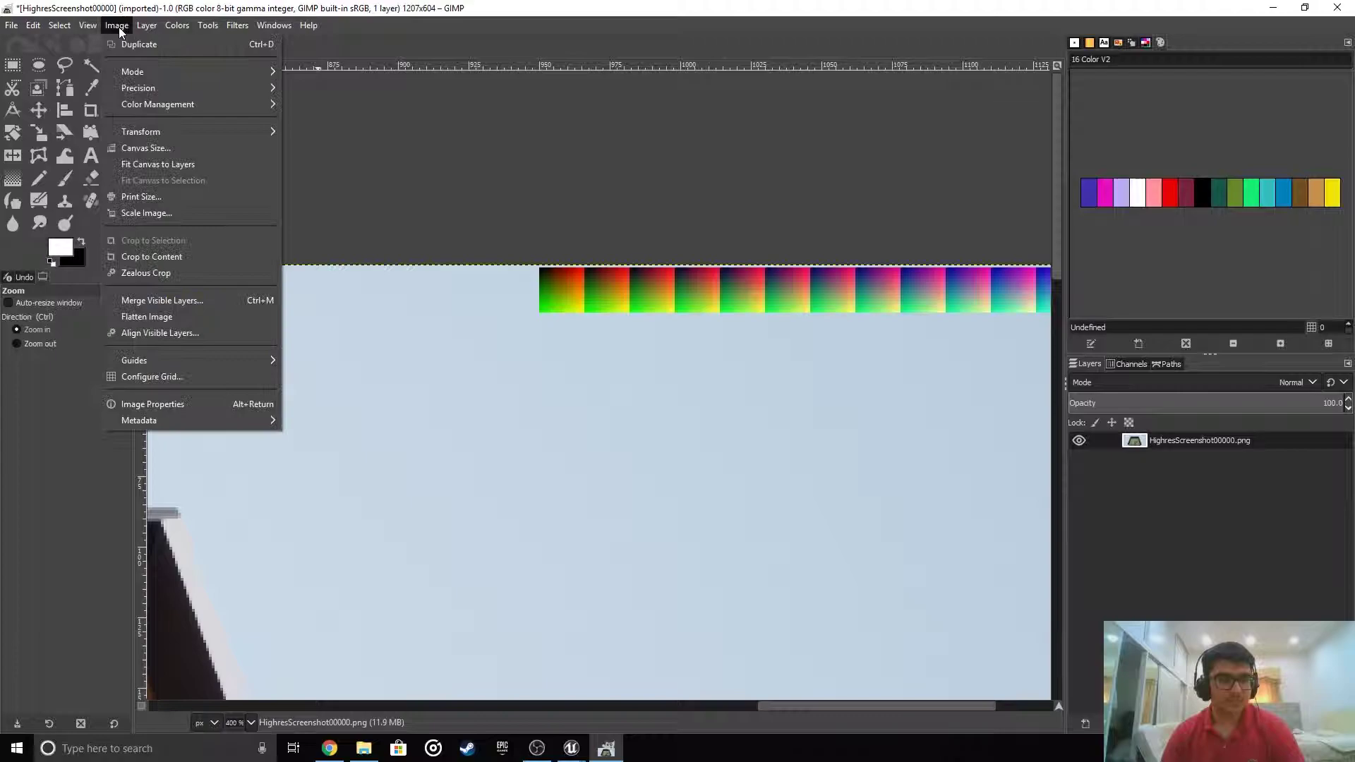
left_click(116, 25)
left_click(147, 26)
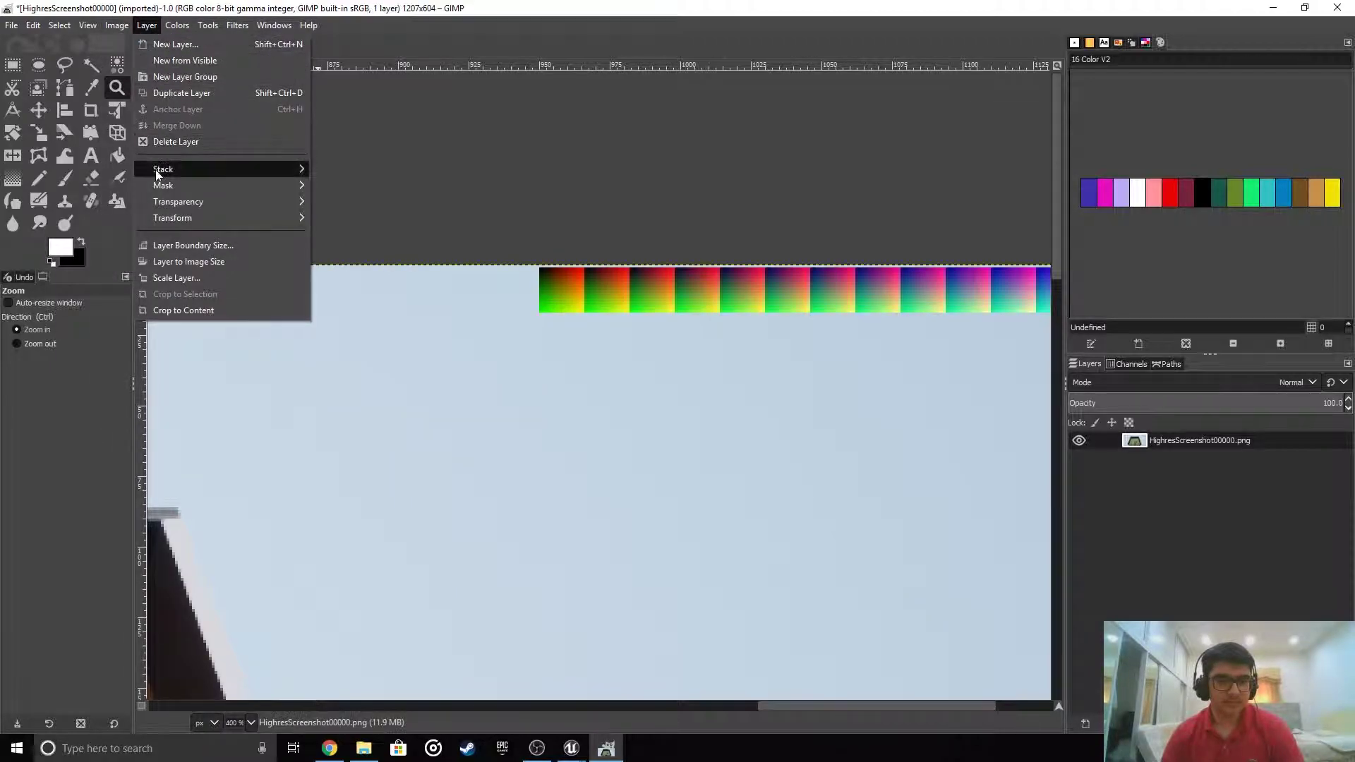
mouse_move(117, 25)
mouse_move(142, 73)
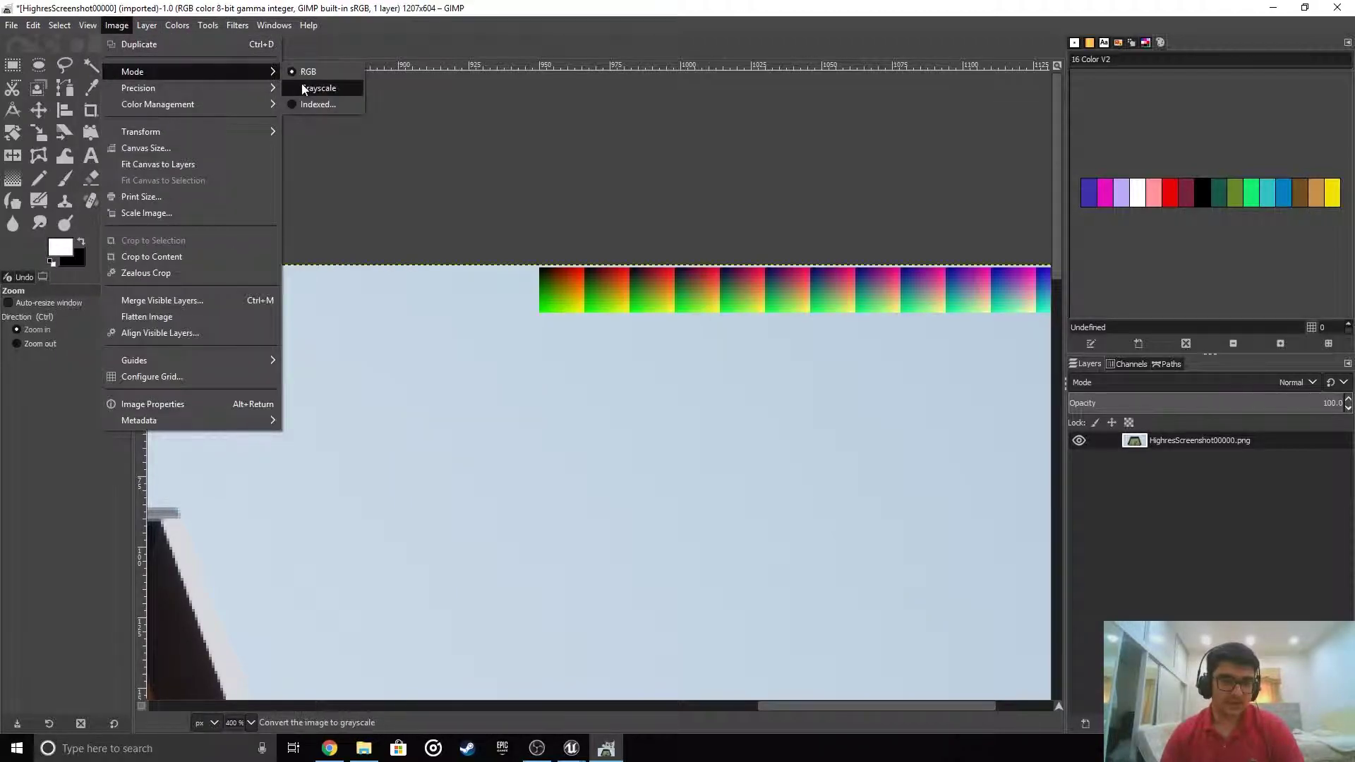
left_click(312, 106)
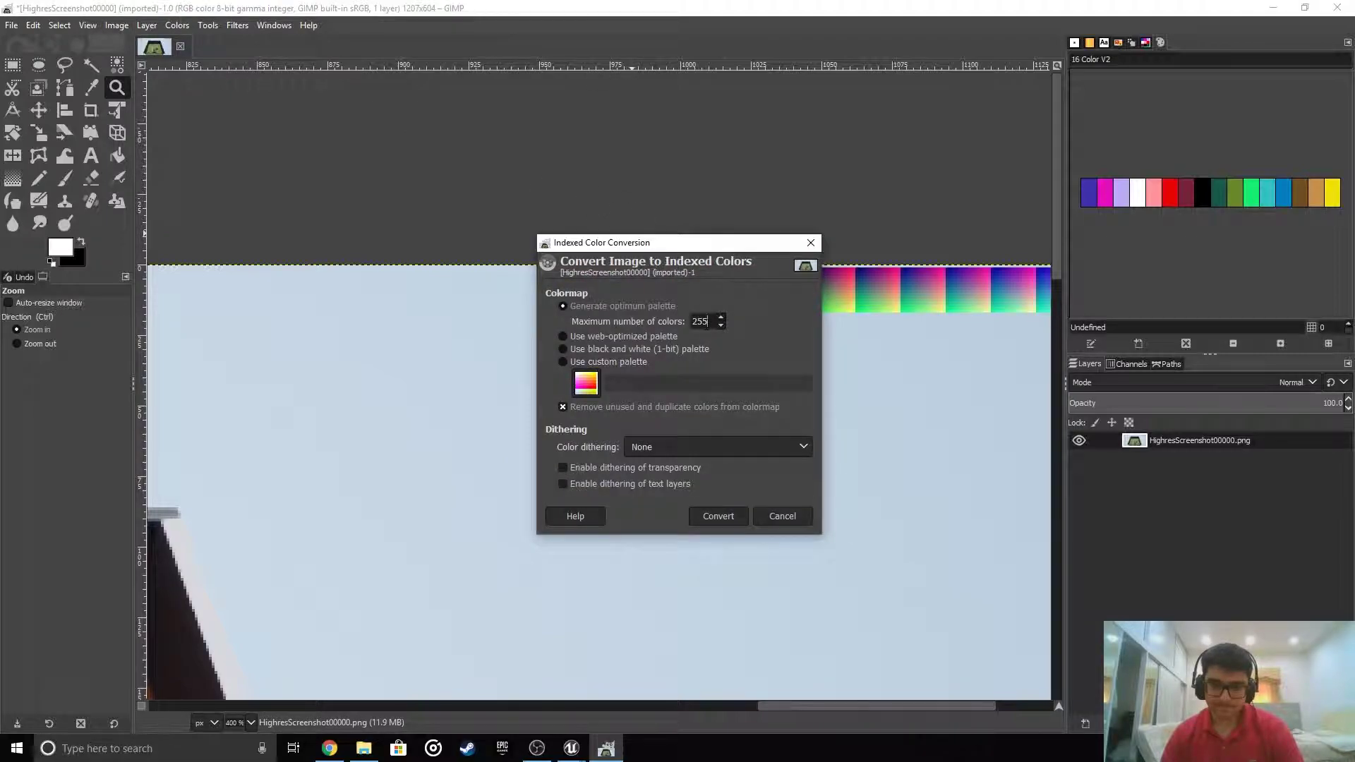
type("16")
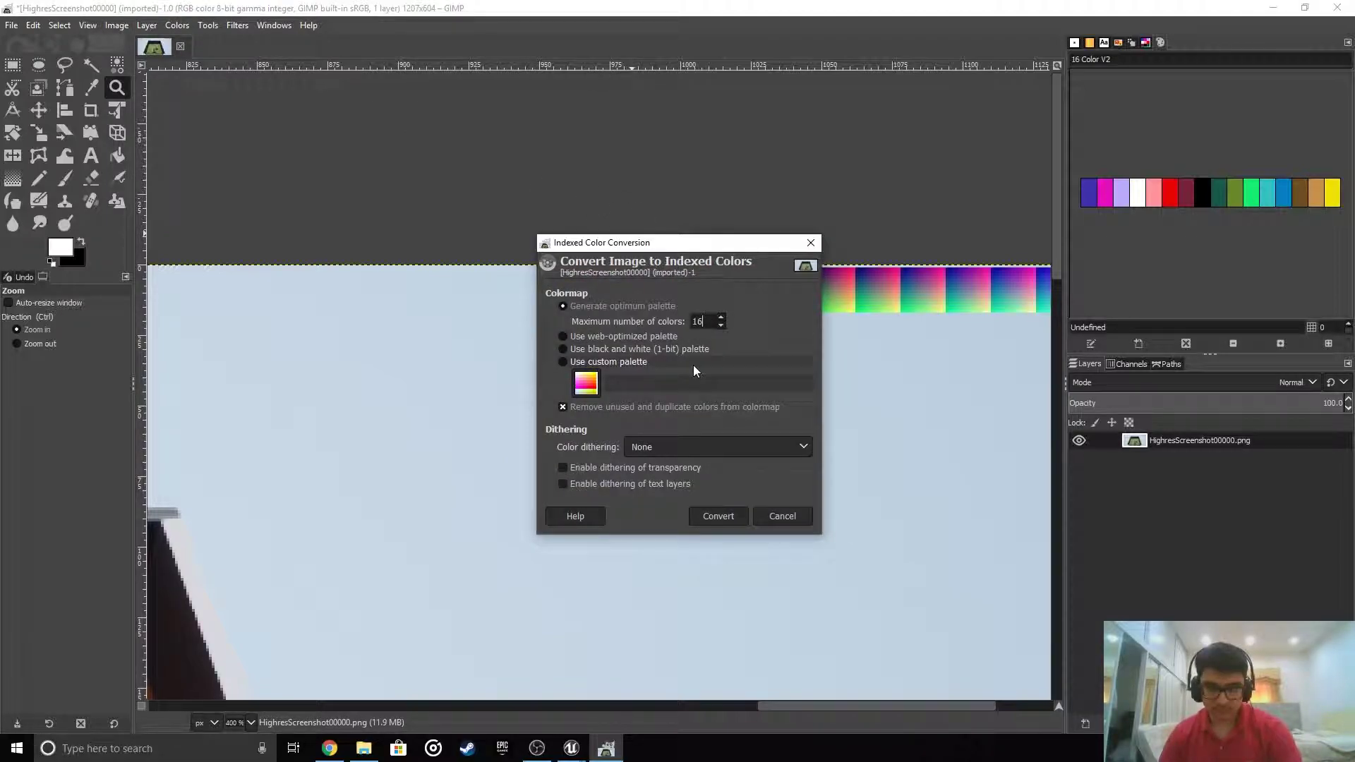
left_click(716, 515)
Examine the arena's walls, grass and blocks in the 16-color image, both as a whole and up close
left_click_drag(771, 707, 406, 708)
scroll(424, 596, "down", 5)
scroll(792, 422, "down", 3, "ctrl")
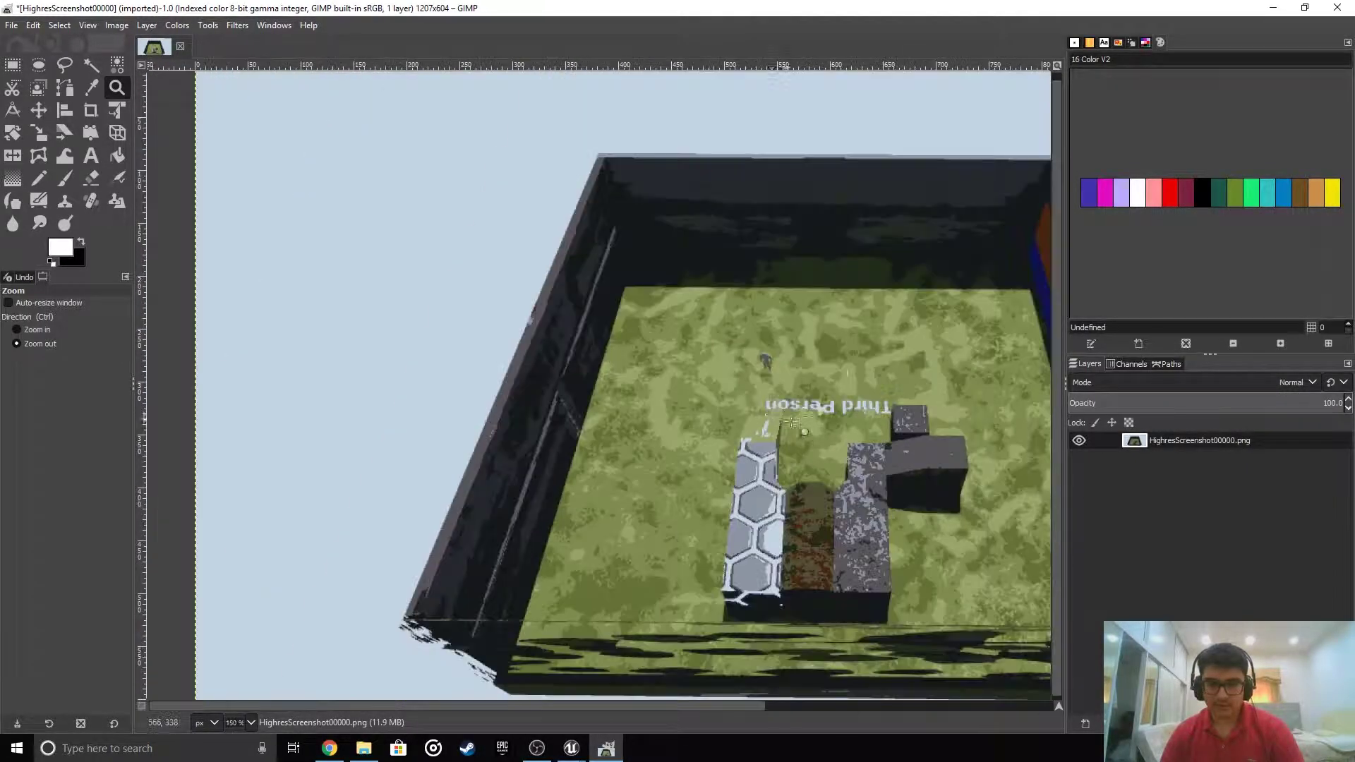
left_click_drag(704, 703, 818, 700)
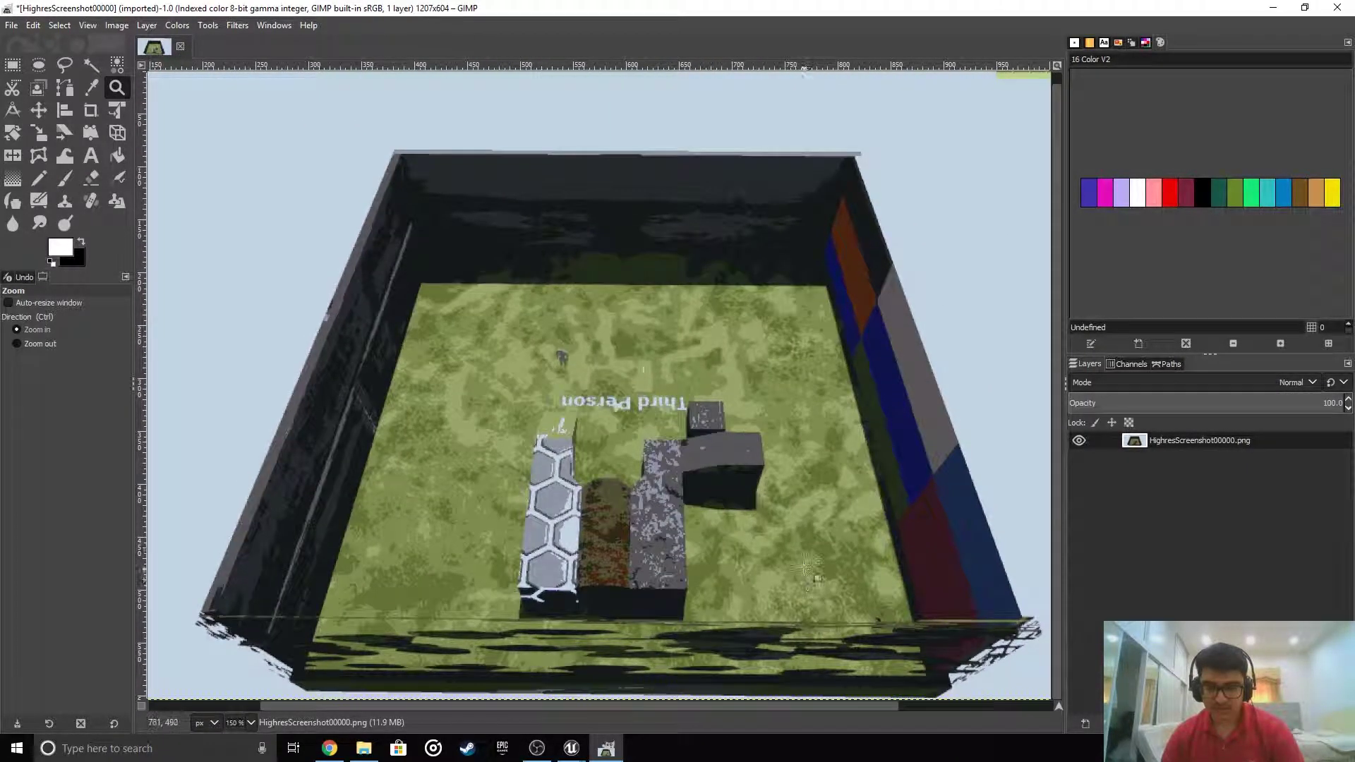
scroll(778, 522, "down", 2, "ctrl")
scroll(918, 474, "up", 5, "ctrl")
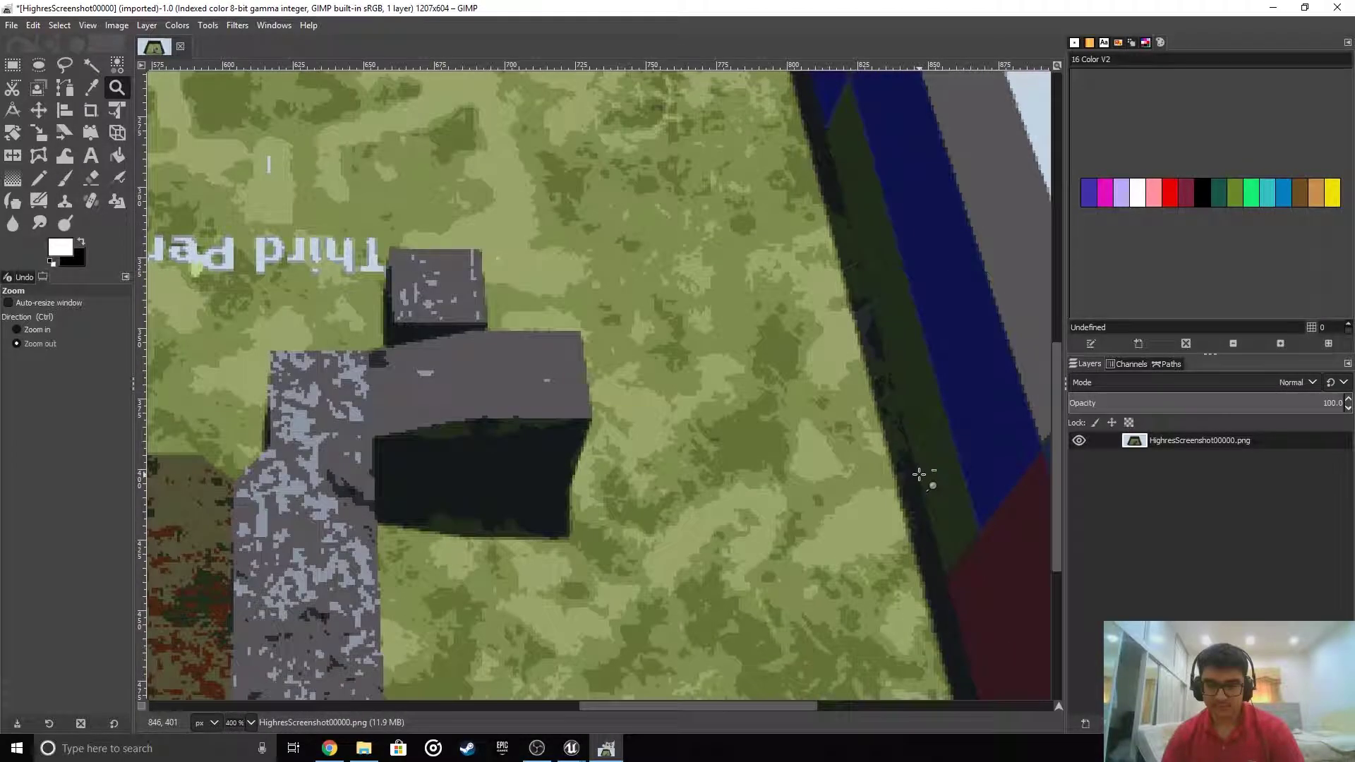
Undo and redo the 16-color indexed conversion to compare the blocks and lettering, and inspect the whole arena
scroll(833, 475, "up", 1, "ctrl")
left_click_drag(721, 706, 603, 678)
scroll(600, 522, "down", 1, "ctrl")
key("ctrl+z")
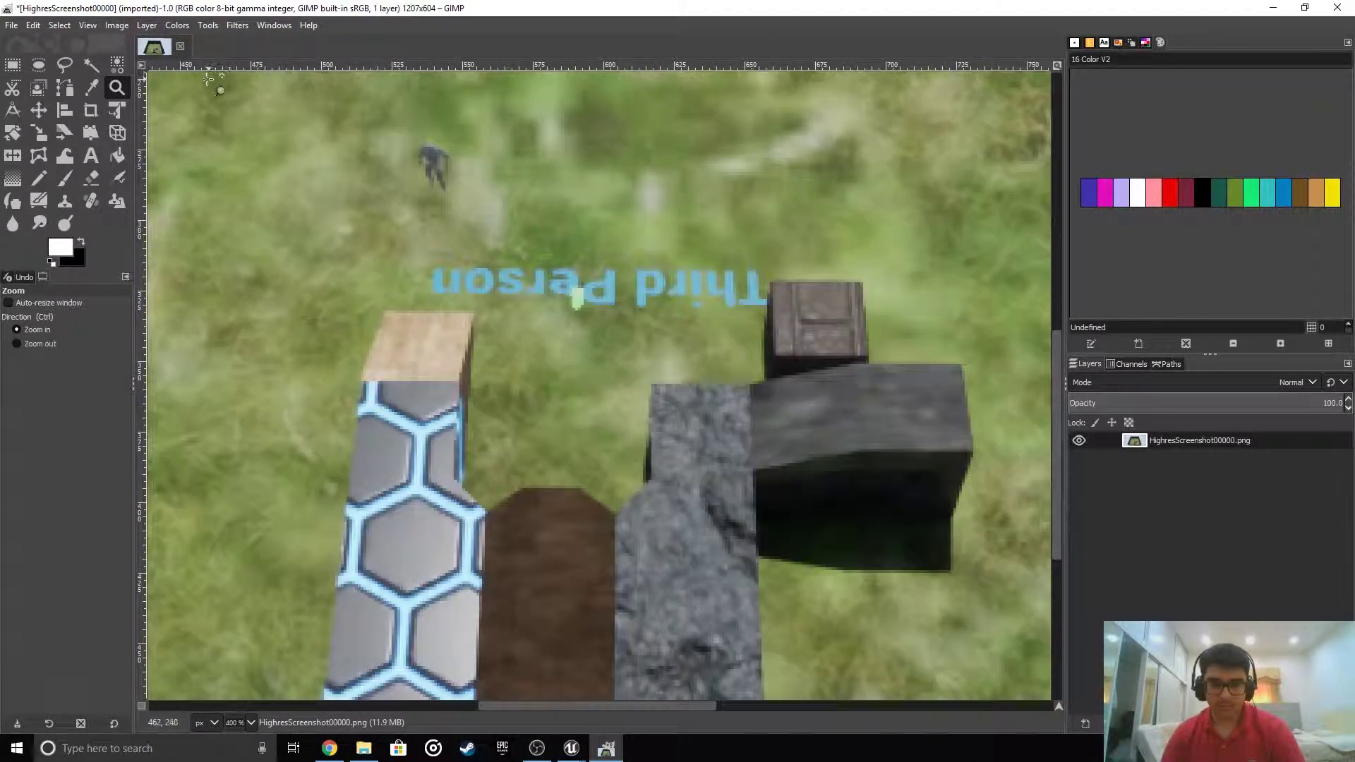
key("ctrl+y")
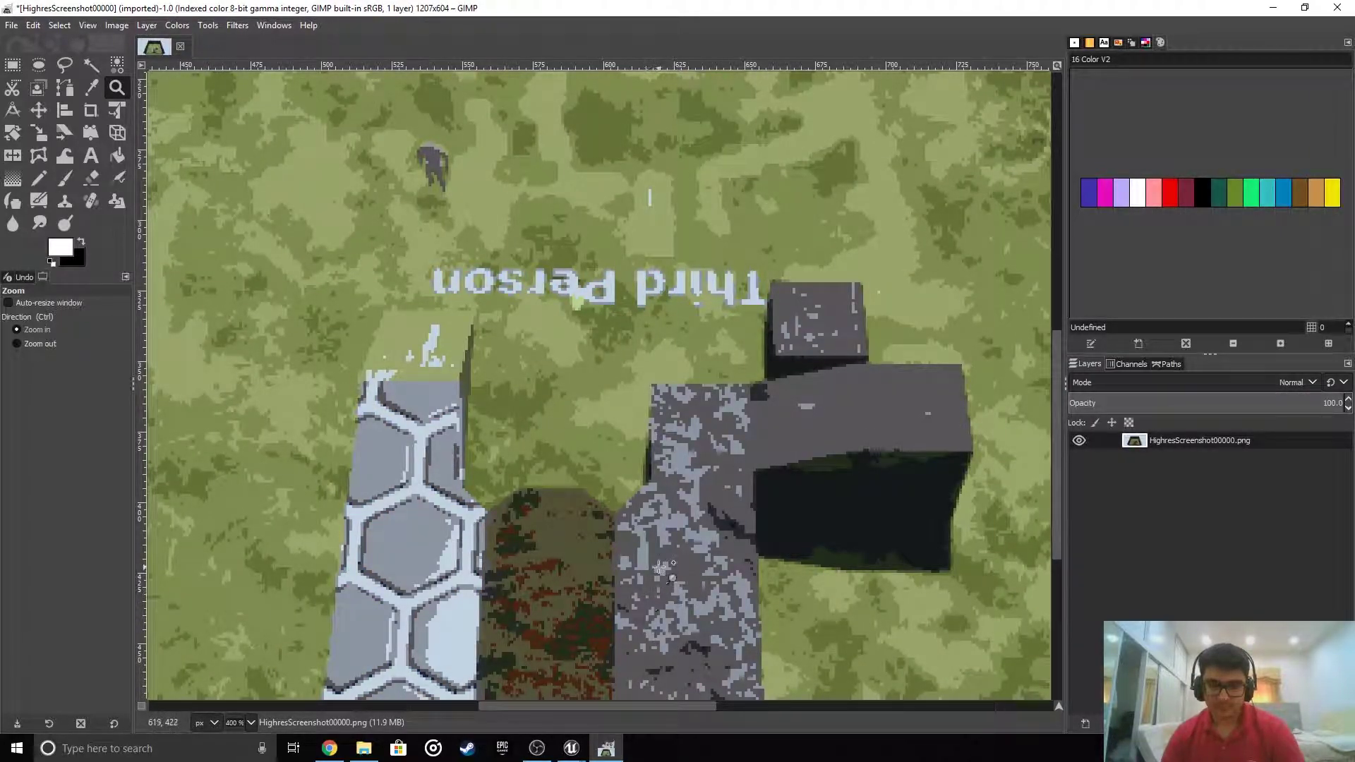
scroll(659, 566, "down", 3, "ctrl")
scroll(659, 567, "down", 1)
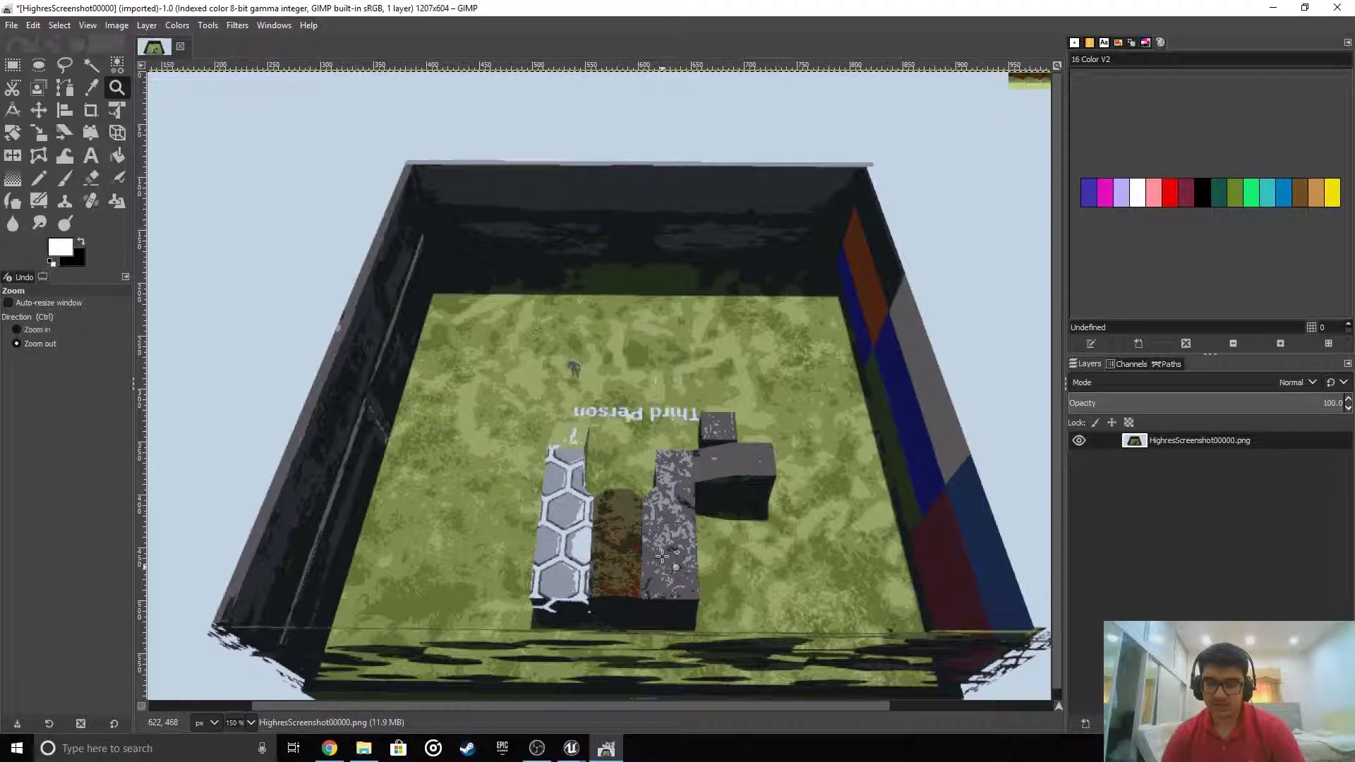
scroll(660, 561, "down", 2, "ctrl")
scroll(662, 556, "up", 2, "ctrl")
scroll(661, 556, "down", 2, "ctrl")
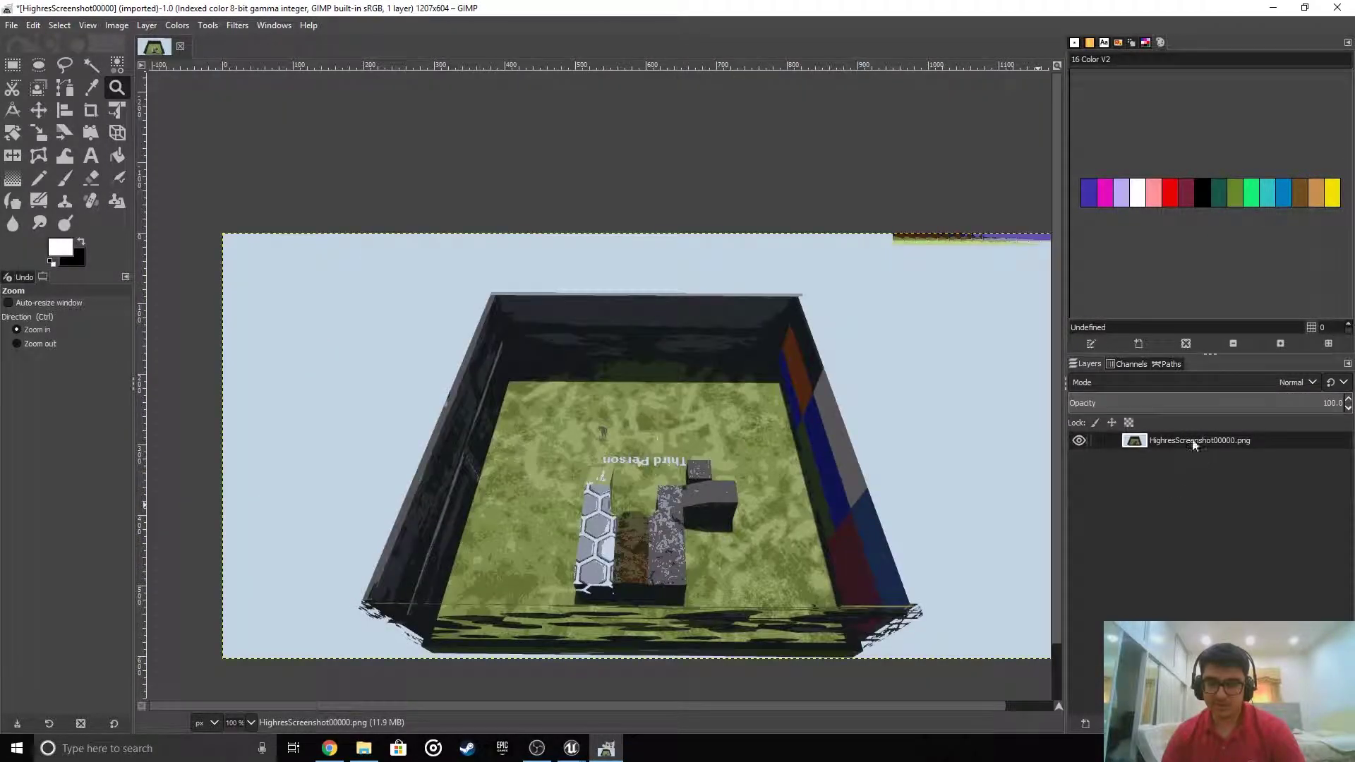
Scale the screenshot layer down to 500 × 250 px with cubic interpolation
right_click(1199, 439)
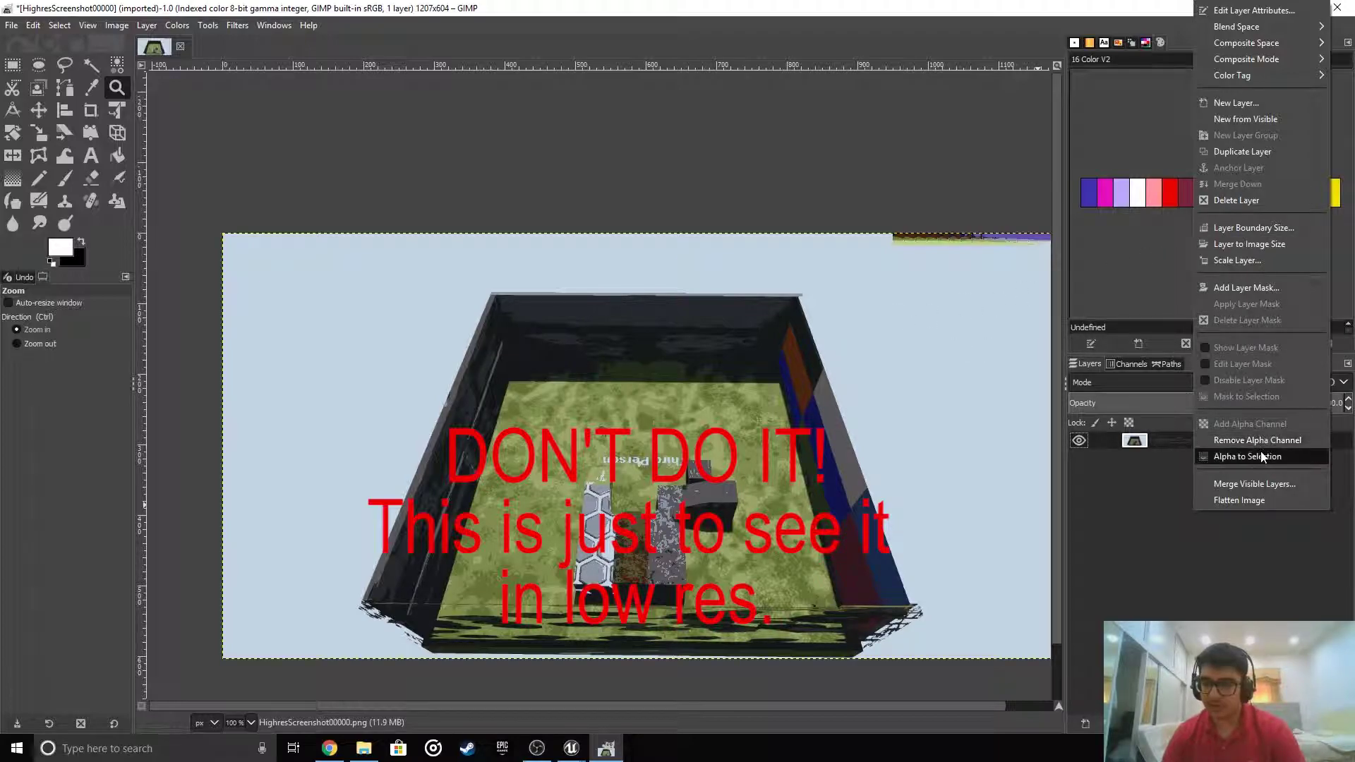
left_click(1213, 261)
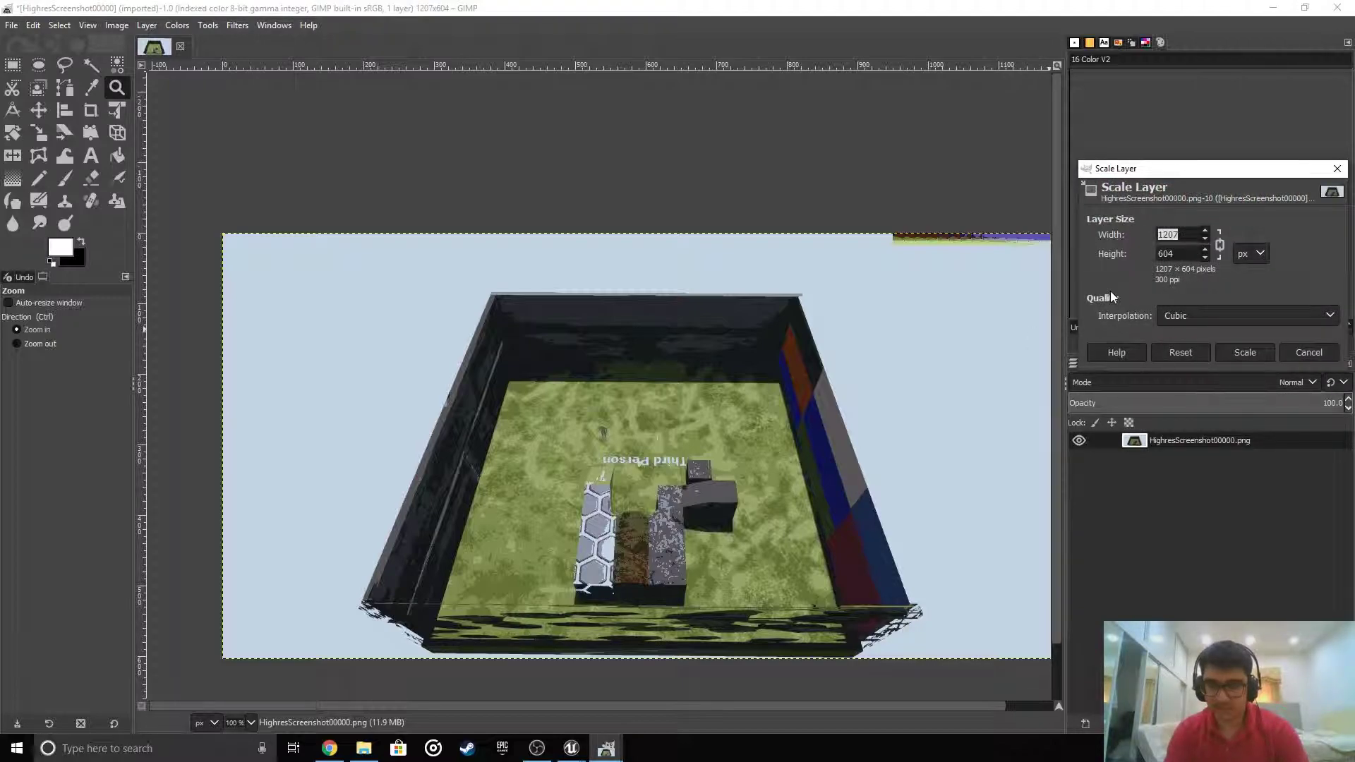
type("500")
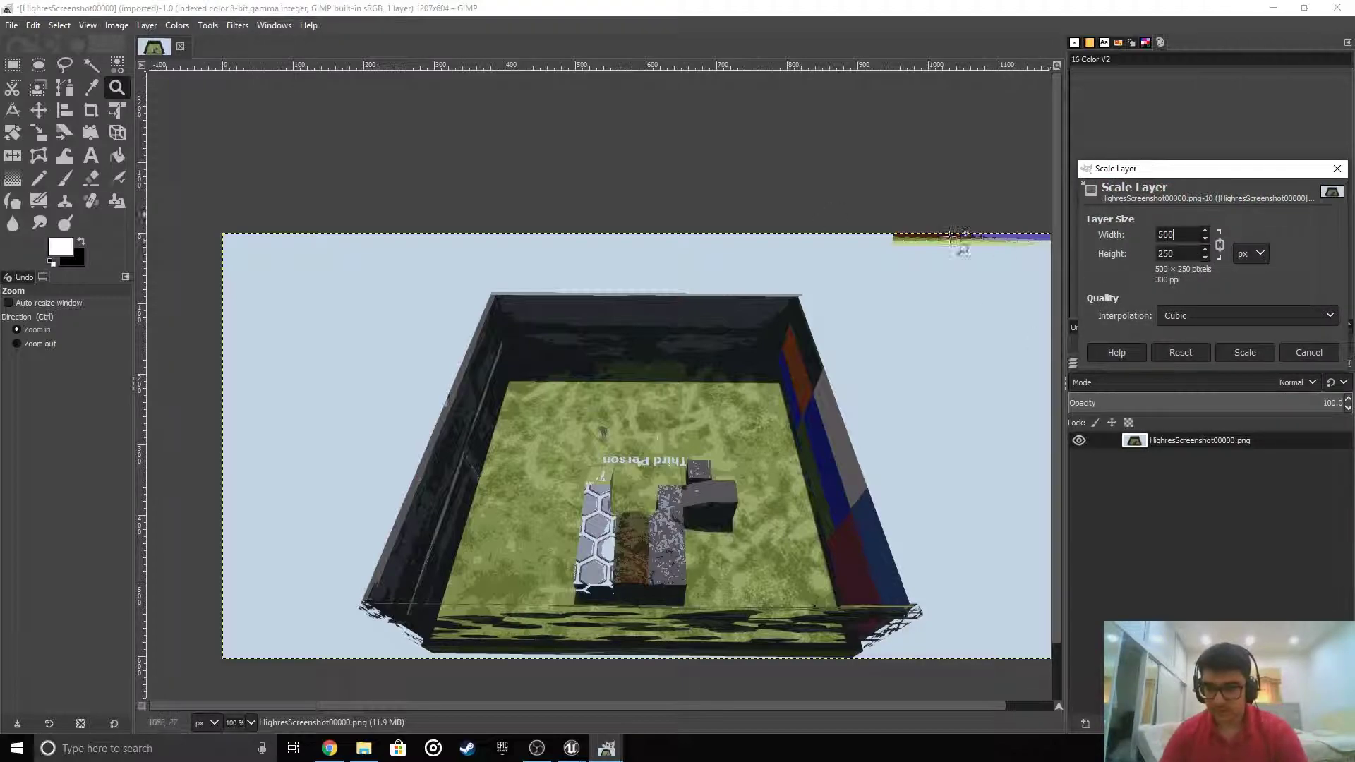
left_click(1245, 352)
left_click(600, 480)
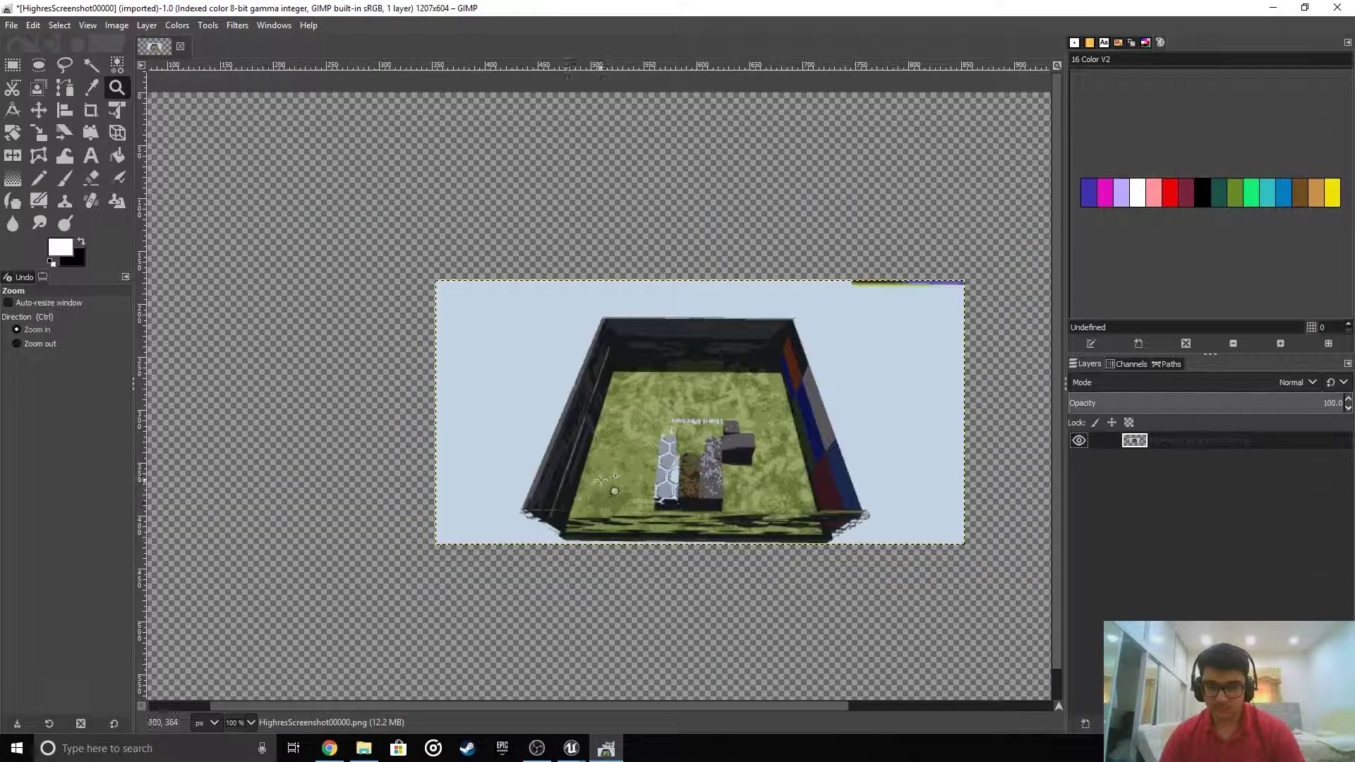
Examine the scaled-down arena up close and undo the layer scaling
scroll(615, 477, "up", 5, "ctrl")
left_click_drag(563, 710, 613, 635)
scroll(629, 616, "down", 2, "ctrl")
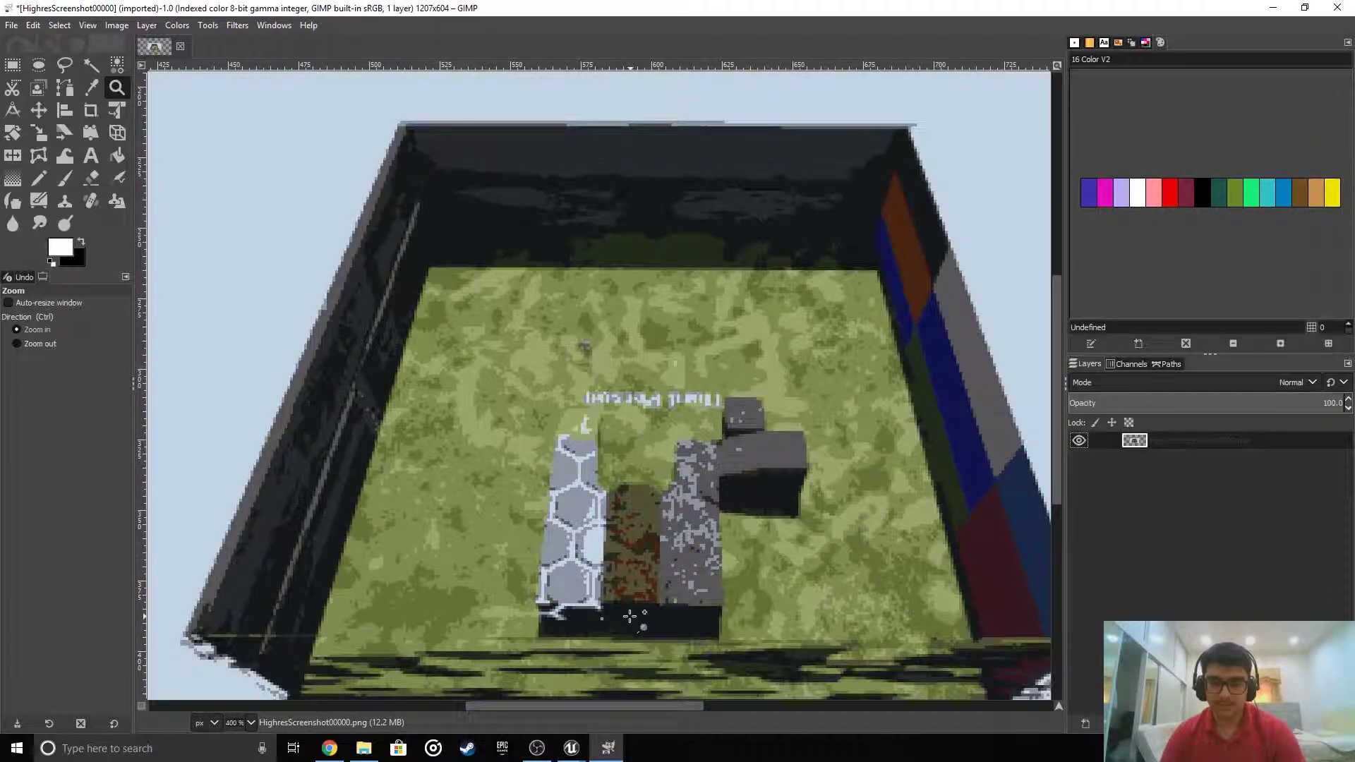
scroll(629, 616, "up", 2, "ctrl")
scroll(670, 586, "down", 6, "ctrl")
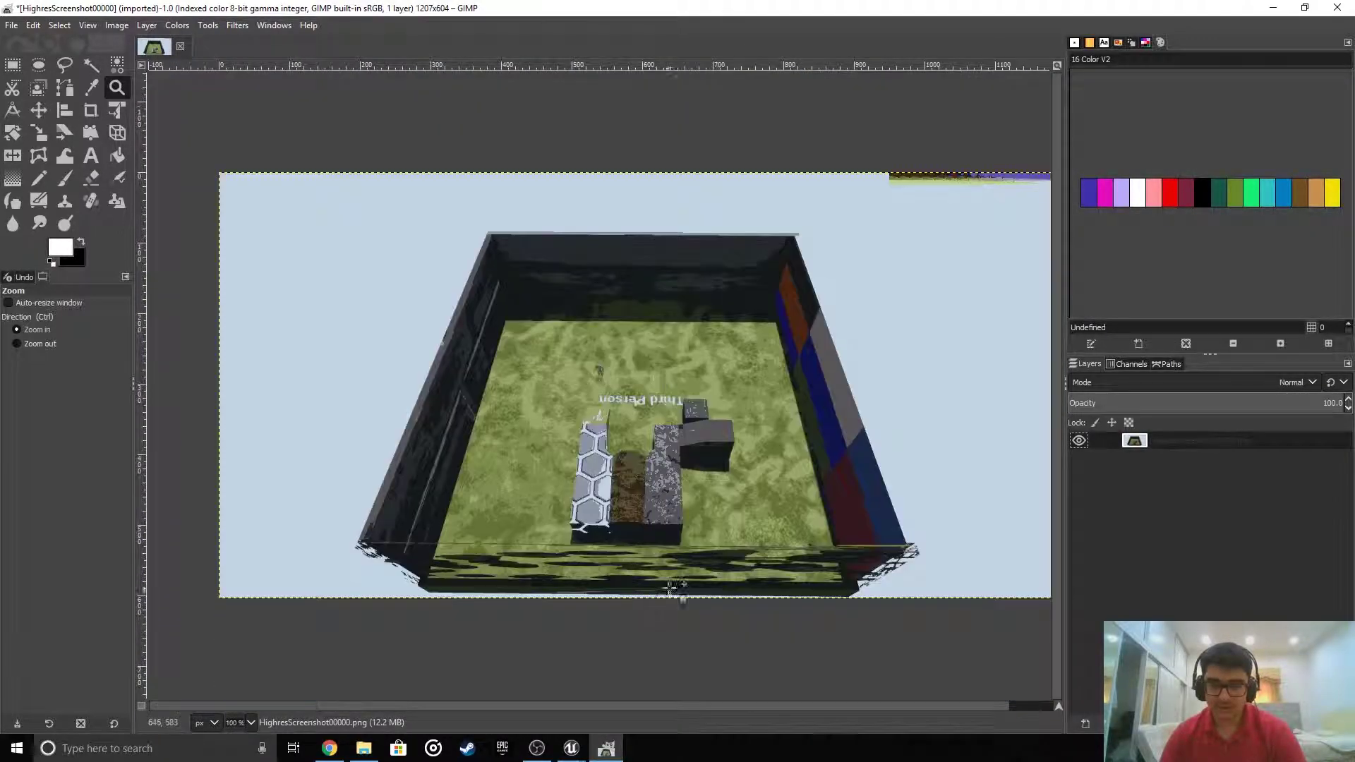
Start a rectangular selection of about 69 × 16 px at the RGB table's upper-left corner, position 950, 1
left_click_drag(817, 711, 899, 701)
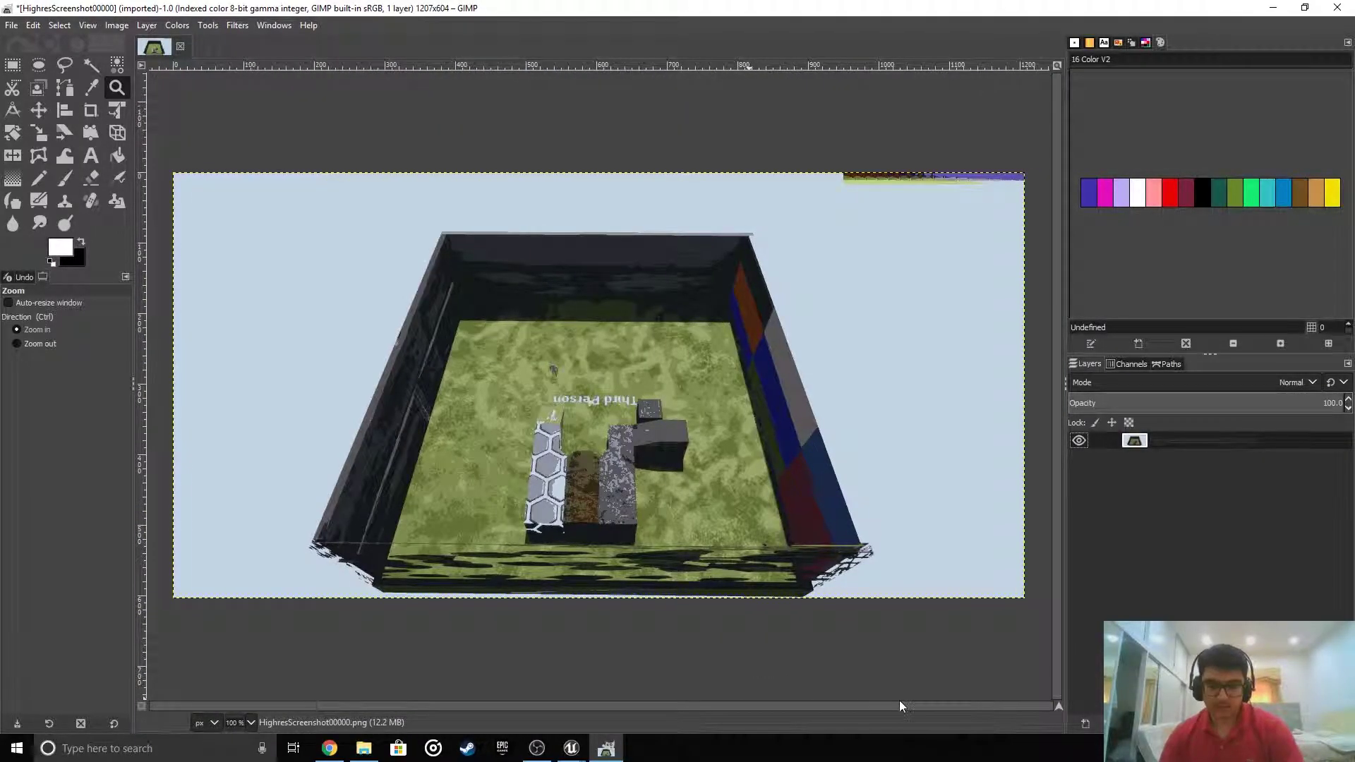
scroll(967, 183, "up", 4, "ctrl")
scroll(847, 214, "up", 1, "ctrl")
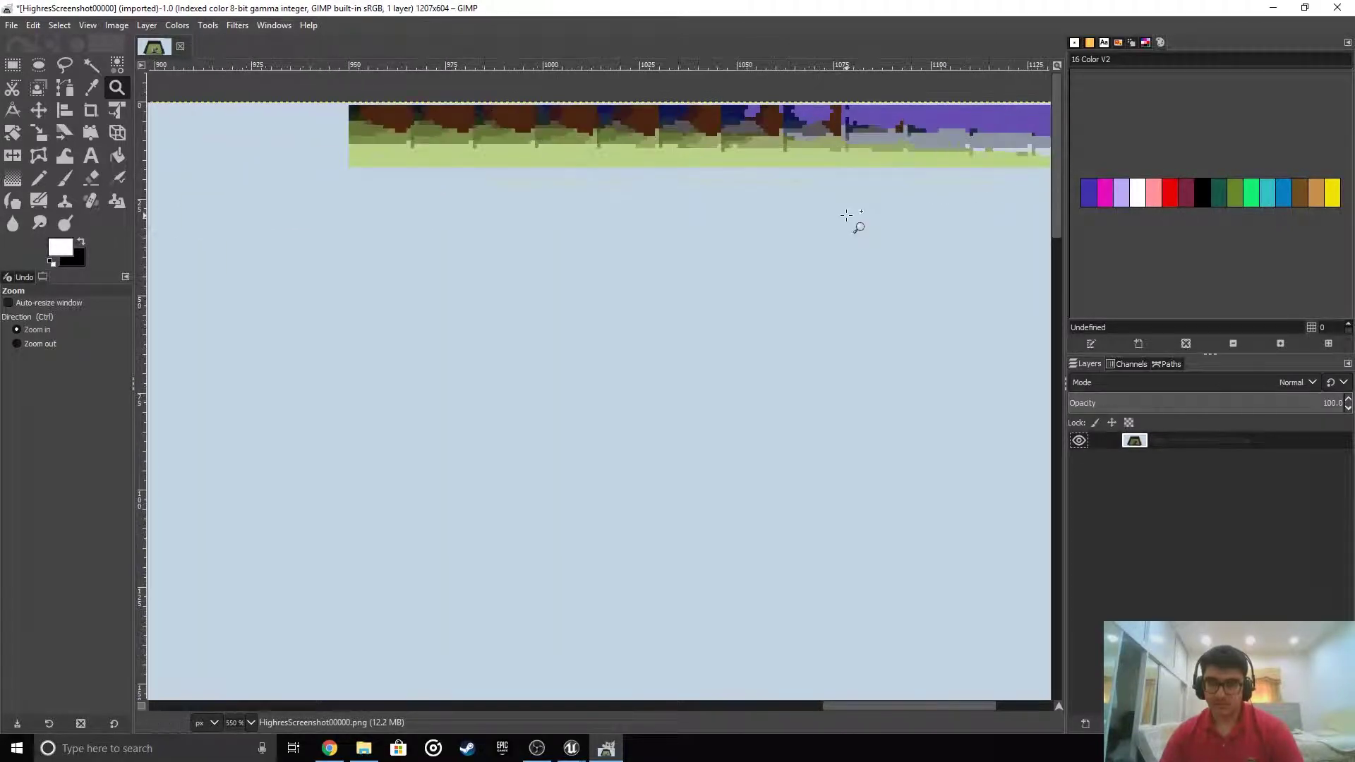
scroll(847, 212, "down", 2, "ctrl")
scroll(614, 135, "up", 2, "ctrl")
scroll(588, 136, "up", 1, "ctrl")
scroll(554, 184, "up", 1, "ctrl")
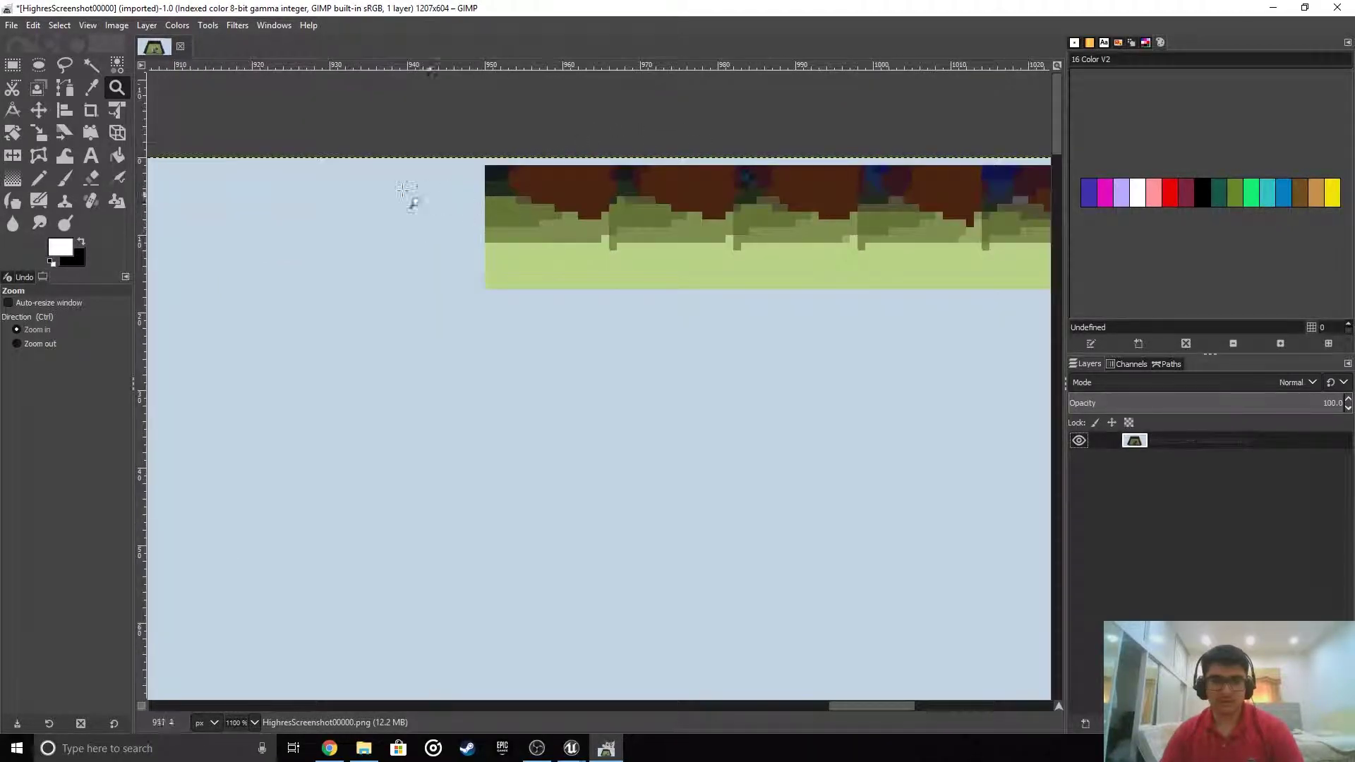
left_click(13, 65)
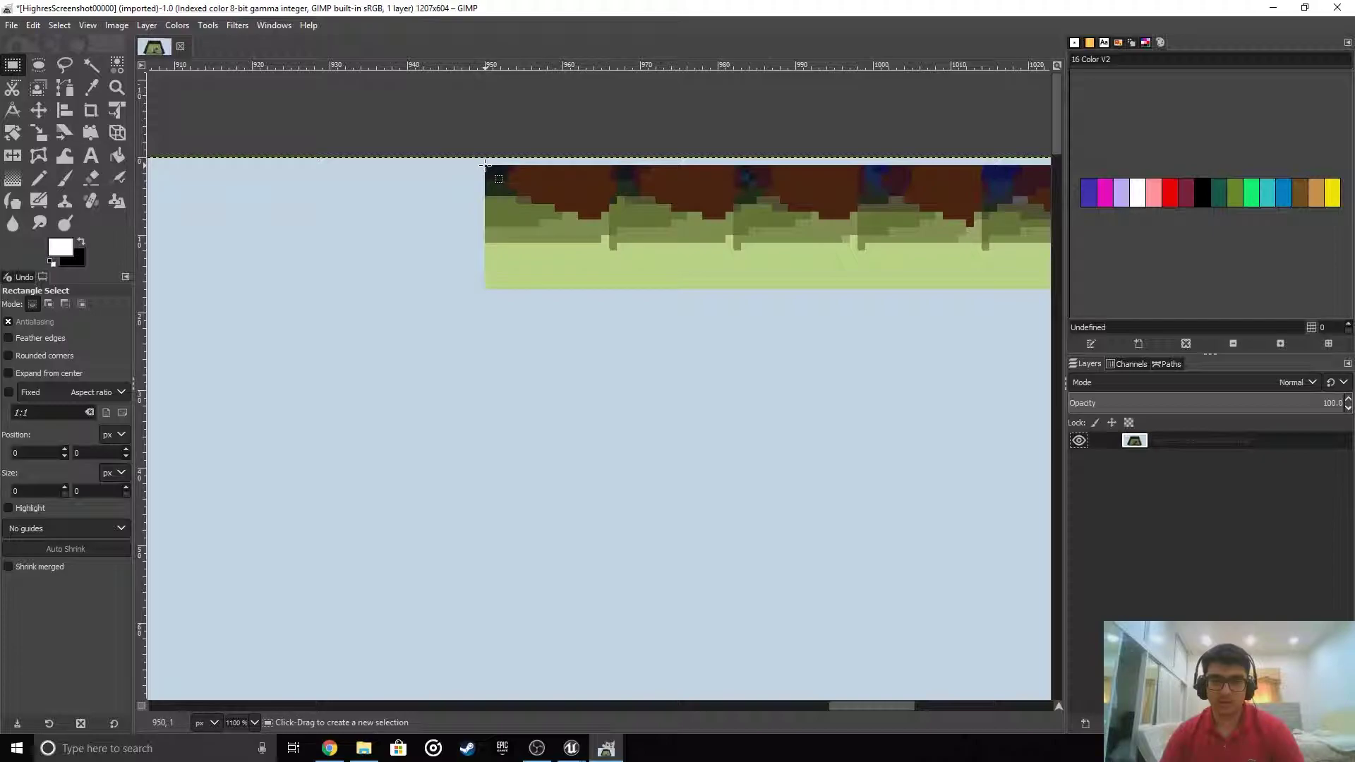
left_click_drag(485, 164, 1020, 289)
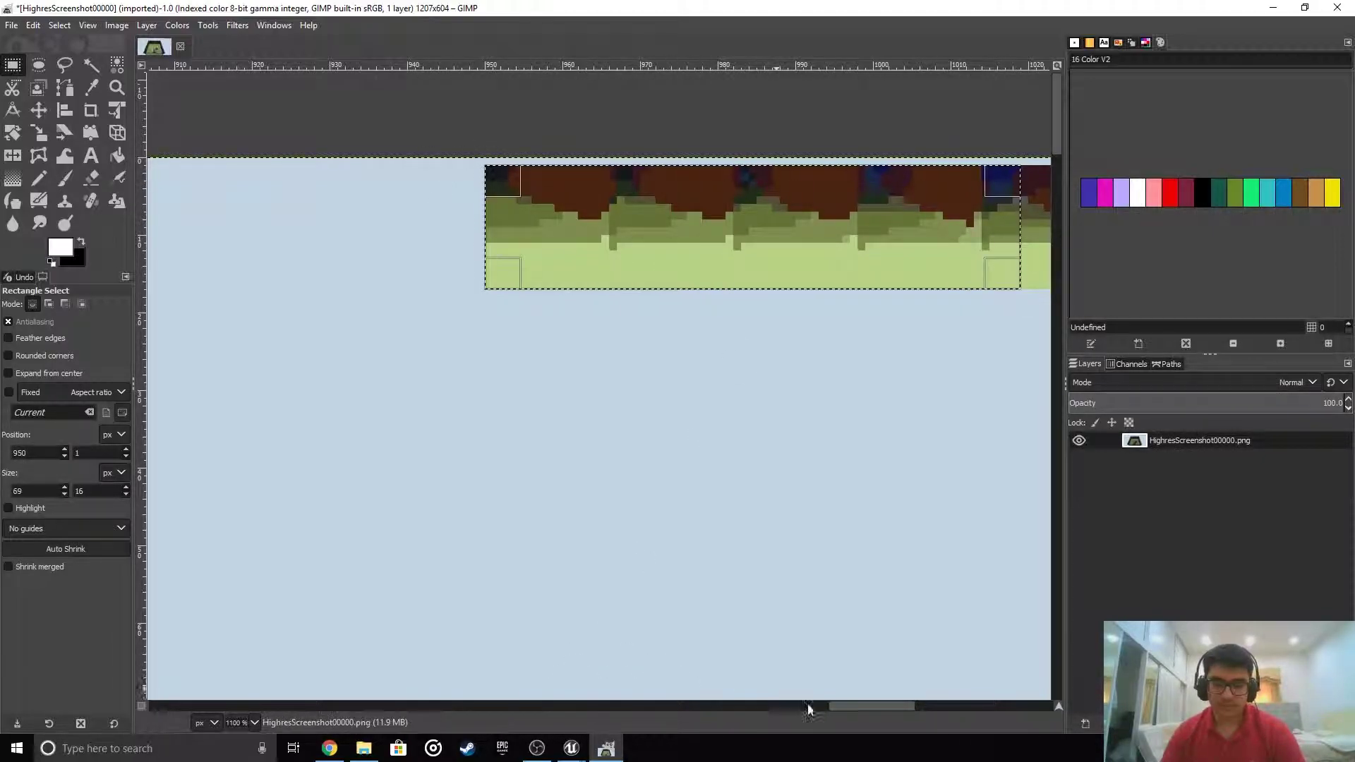
Widen the selection to 256 × 16 px so it covers the whole RGB table, and cut it out of the screenshot
left_click_drag(854, 705, 1008, 702)
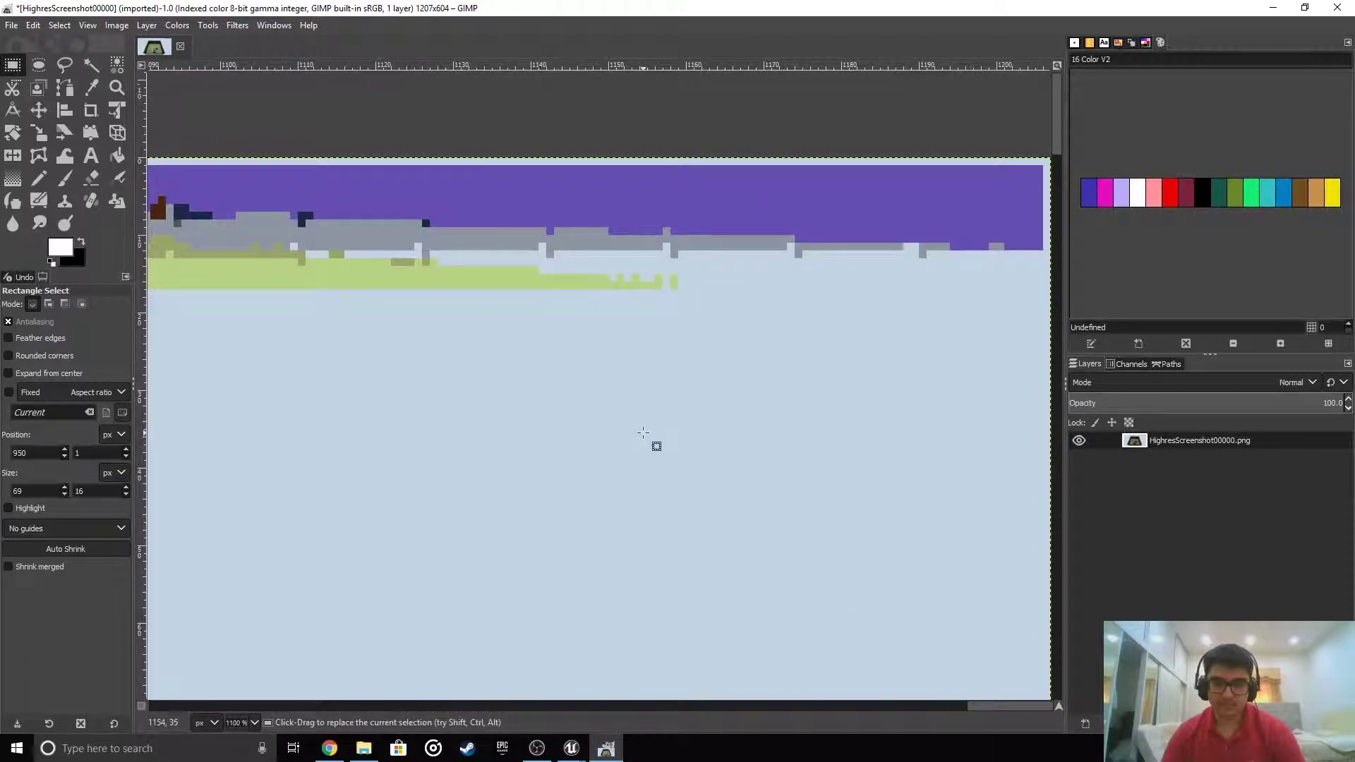
scroll(345, 335, "down", 2, "ctrl")
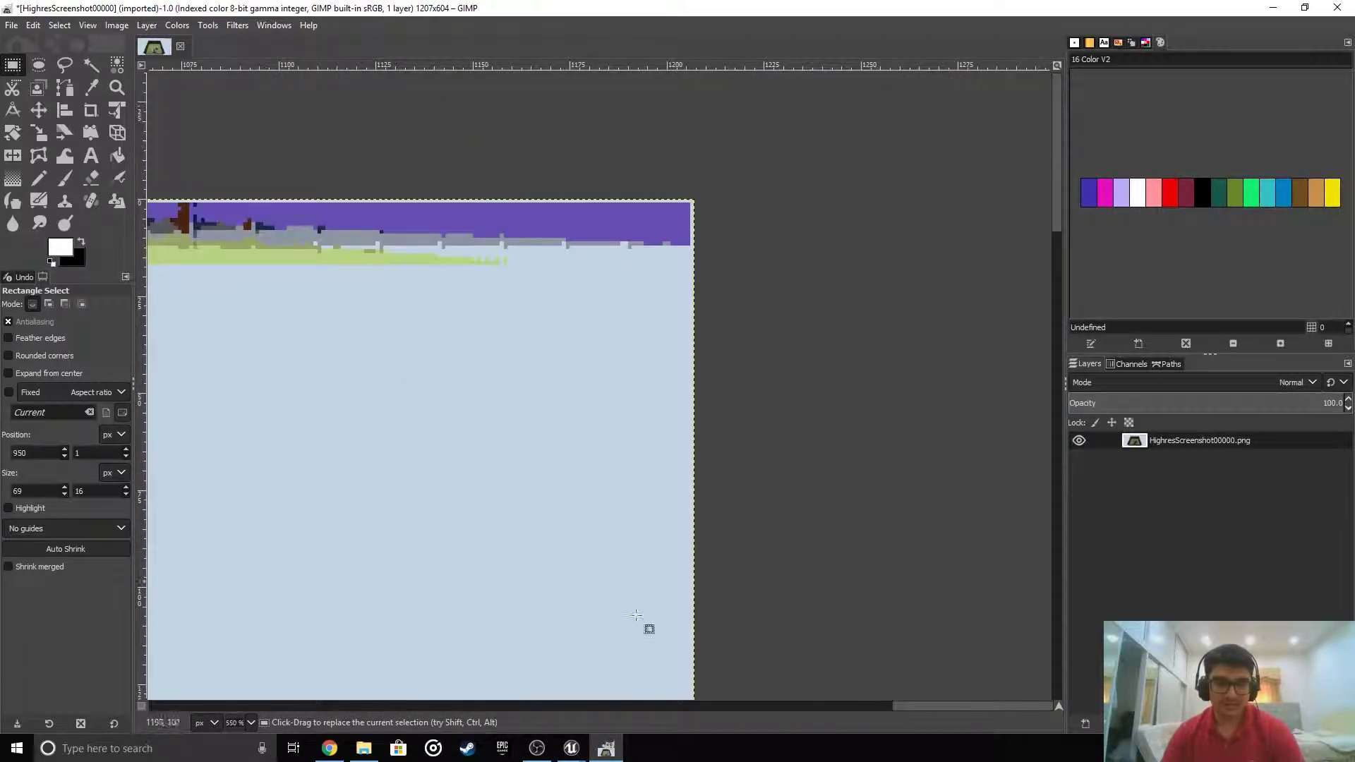
left_click_drag(976, 705, 917, 704)
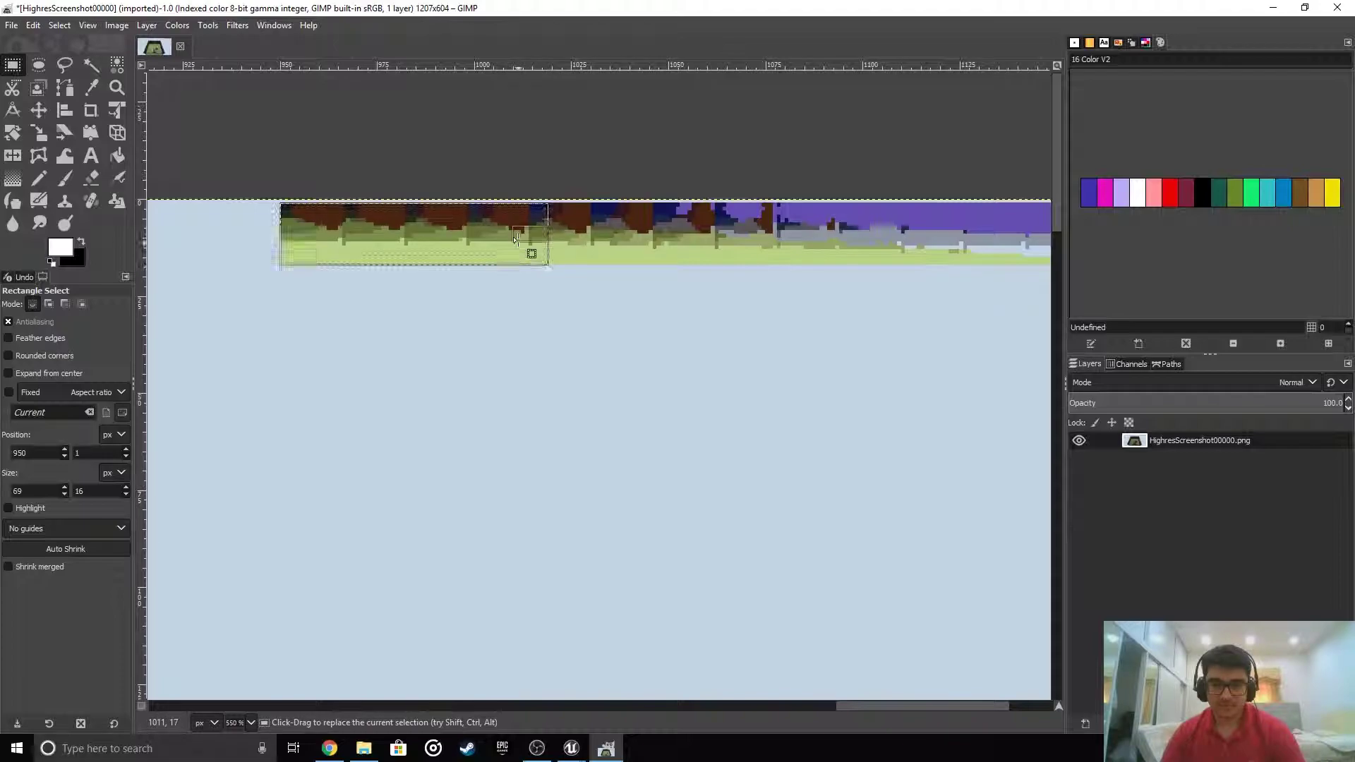
left_click_drag(526, 233, 984, 240)
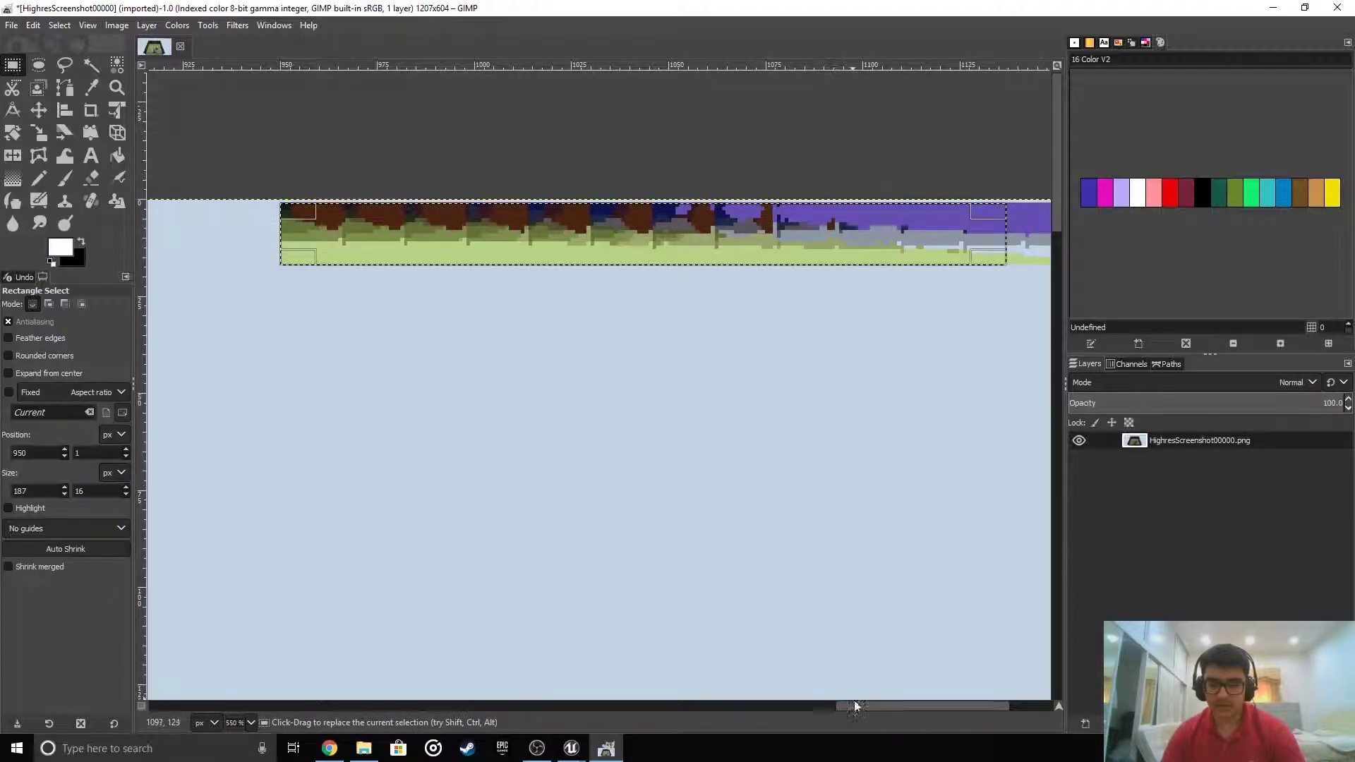
left_click_drag(855, 706, 897, 706)
left_click_drag(765, 237, 1002, 229)
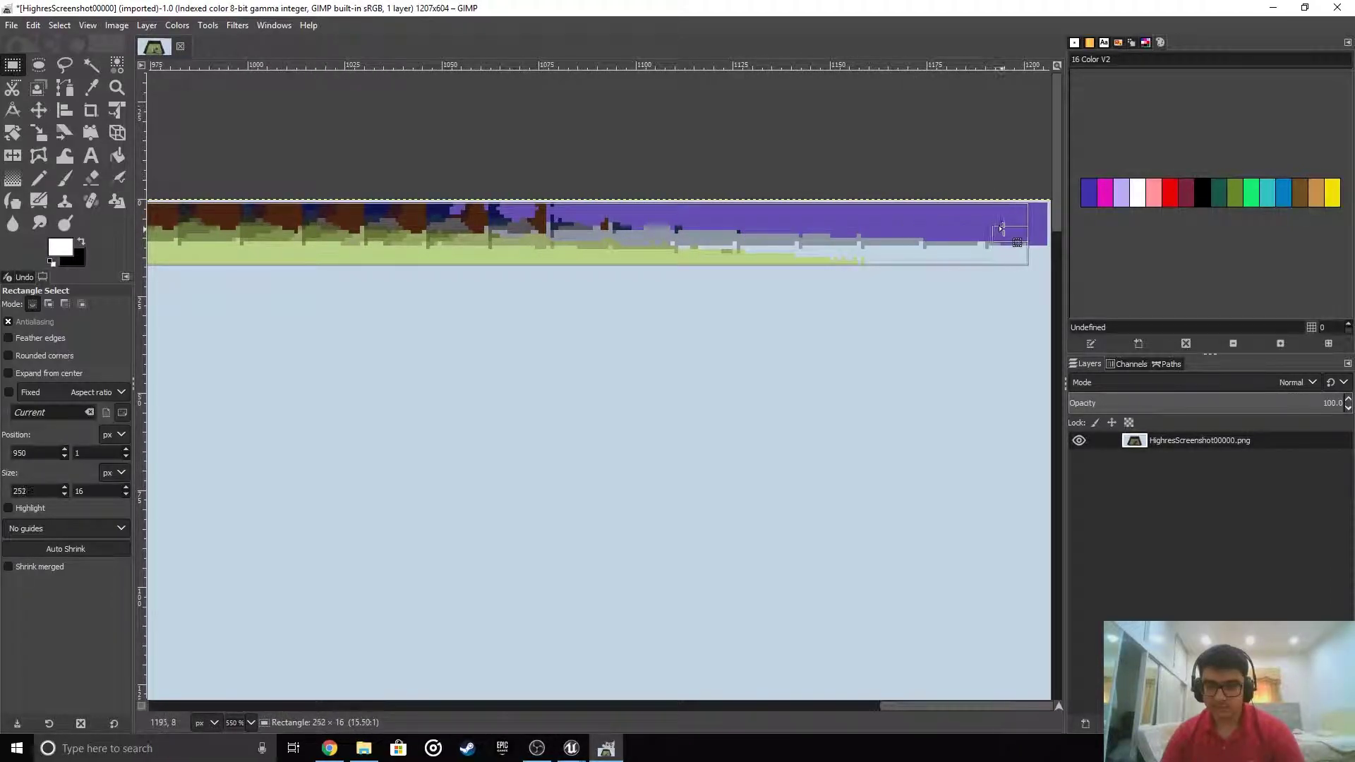
scroll(1024, 230, "up", 3, "ctrl")
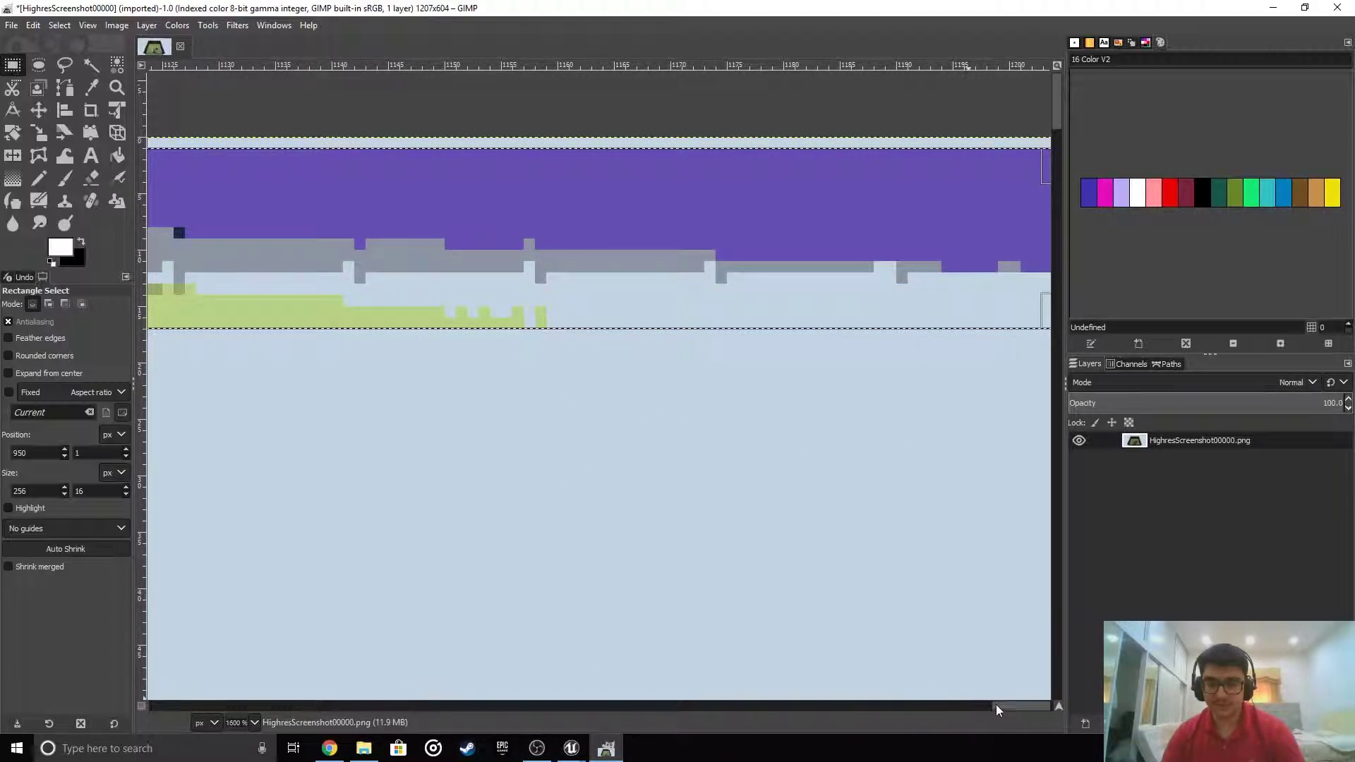
mouse_move(1014, 707)
left_mouse_down()
mouse_move(792, 707)
mouse_move(1016, 690)
left_mouse_up()
scroll(786, 638, "down", 2, "ctrl")
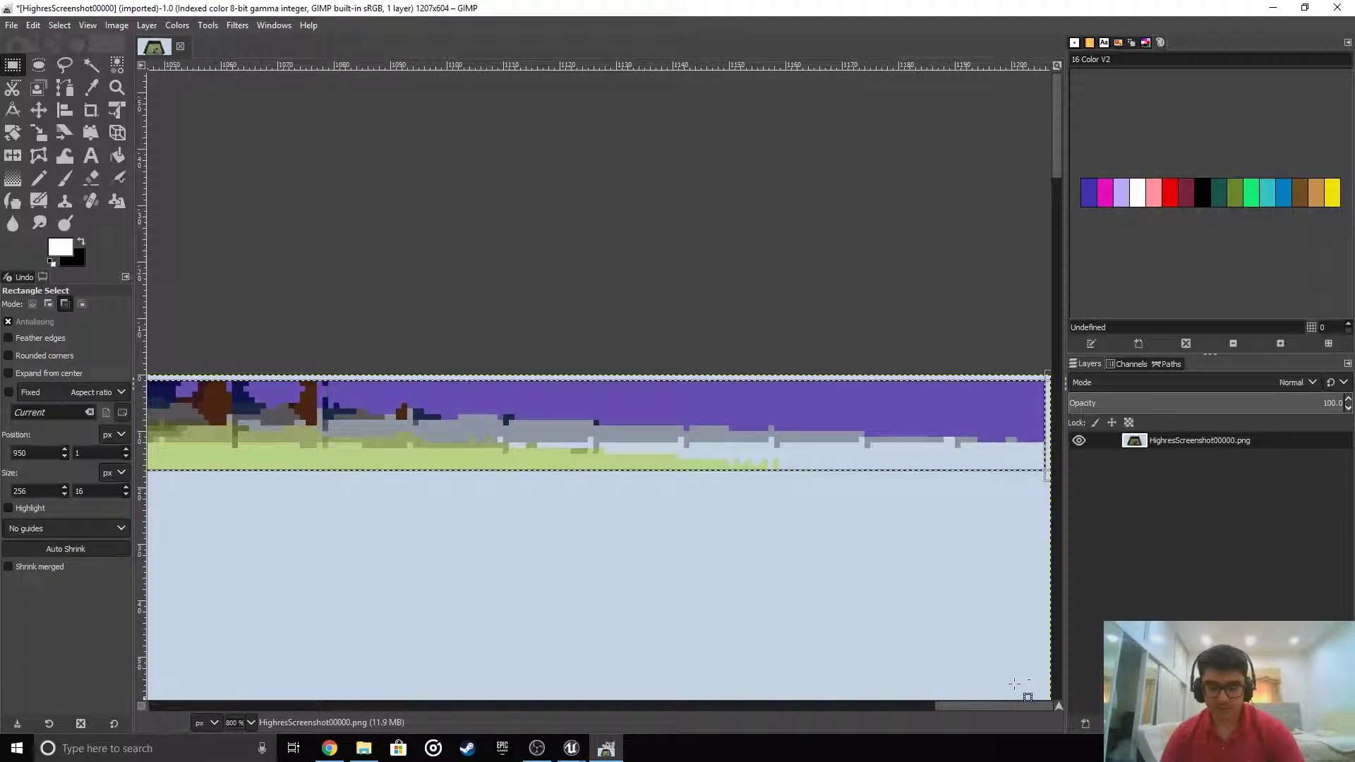
key("ctrl+c")
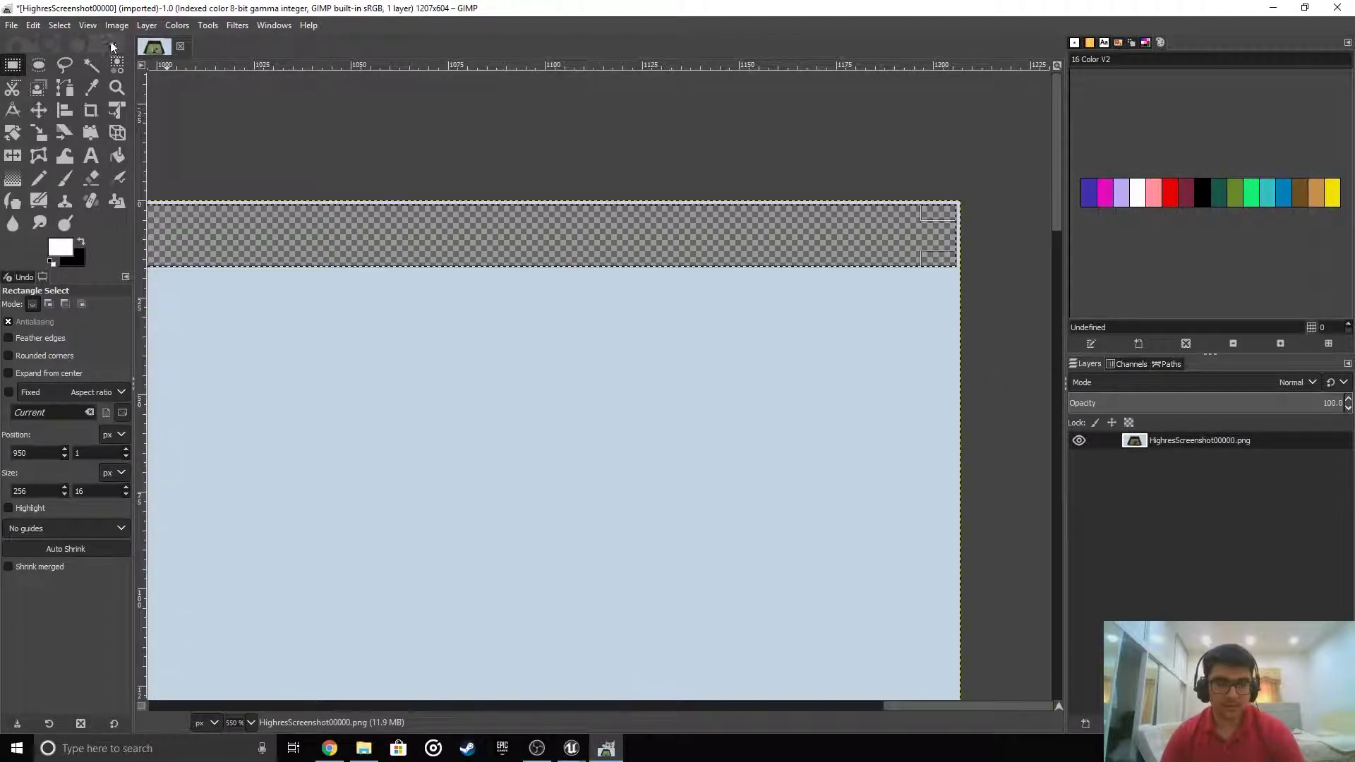
Open the neutral table image RGBTable16x1.jpg from the Downloads folder
left_click(11, 25)
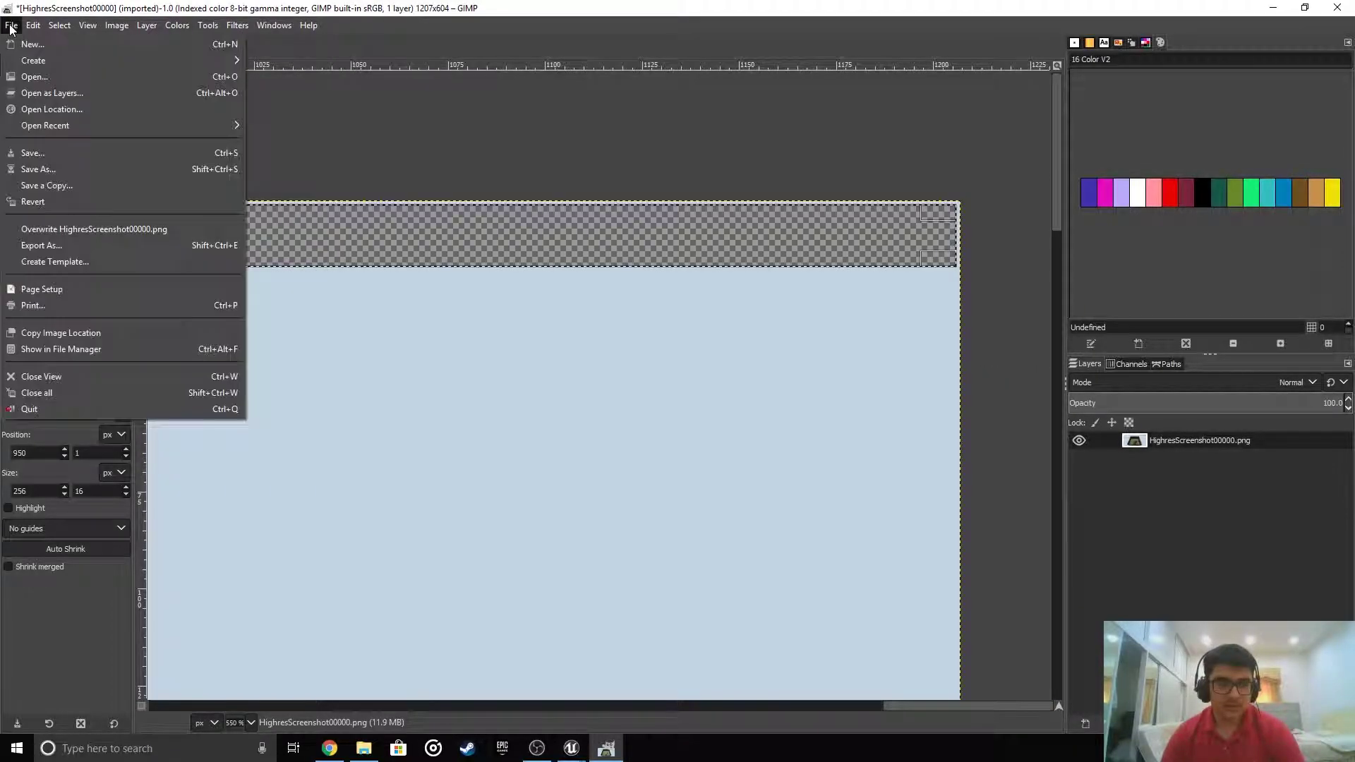
left_click(32, 77)
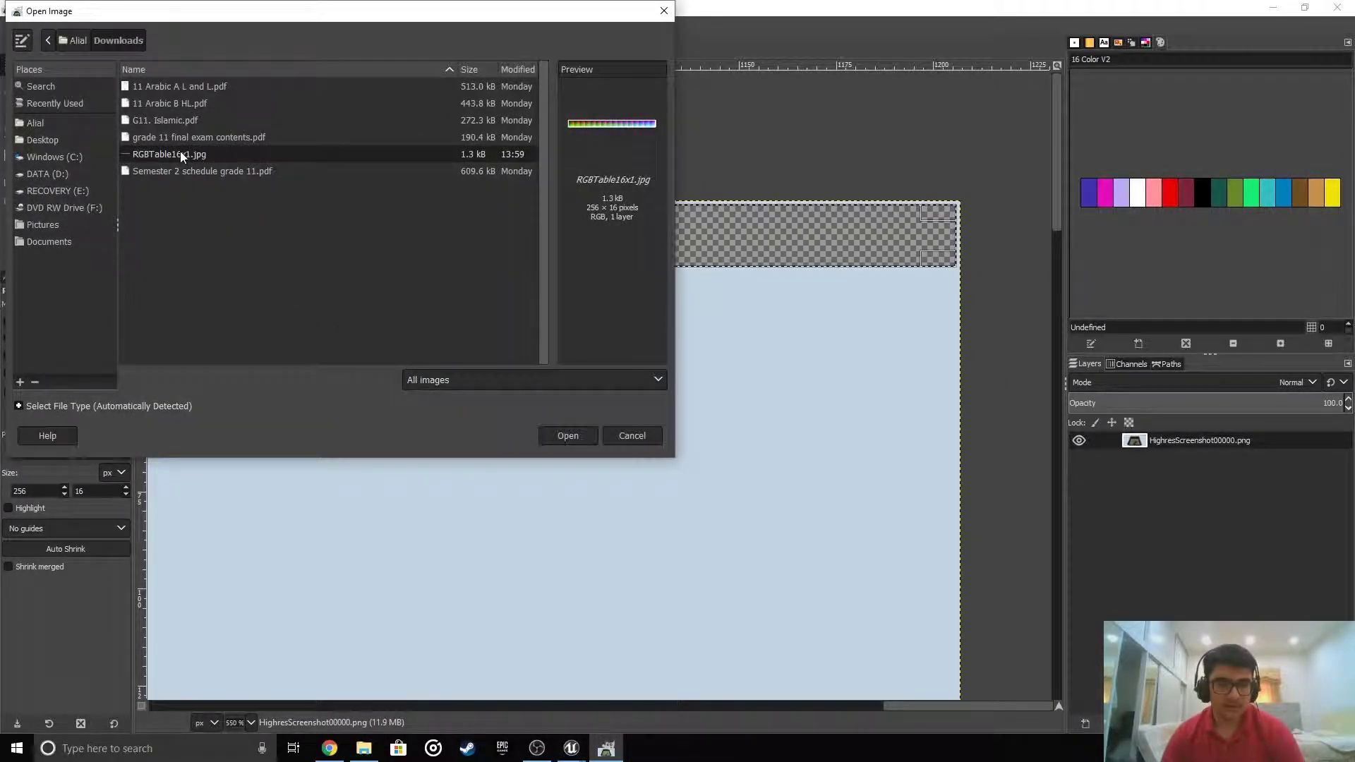
double_click(179, 153)
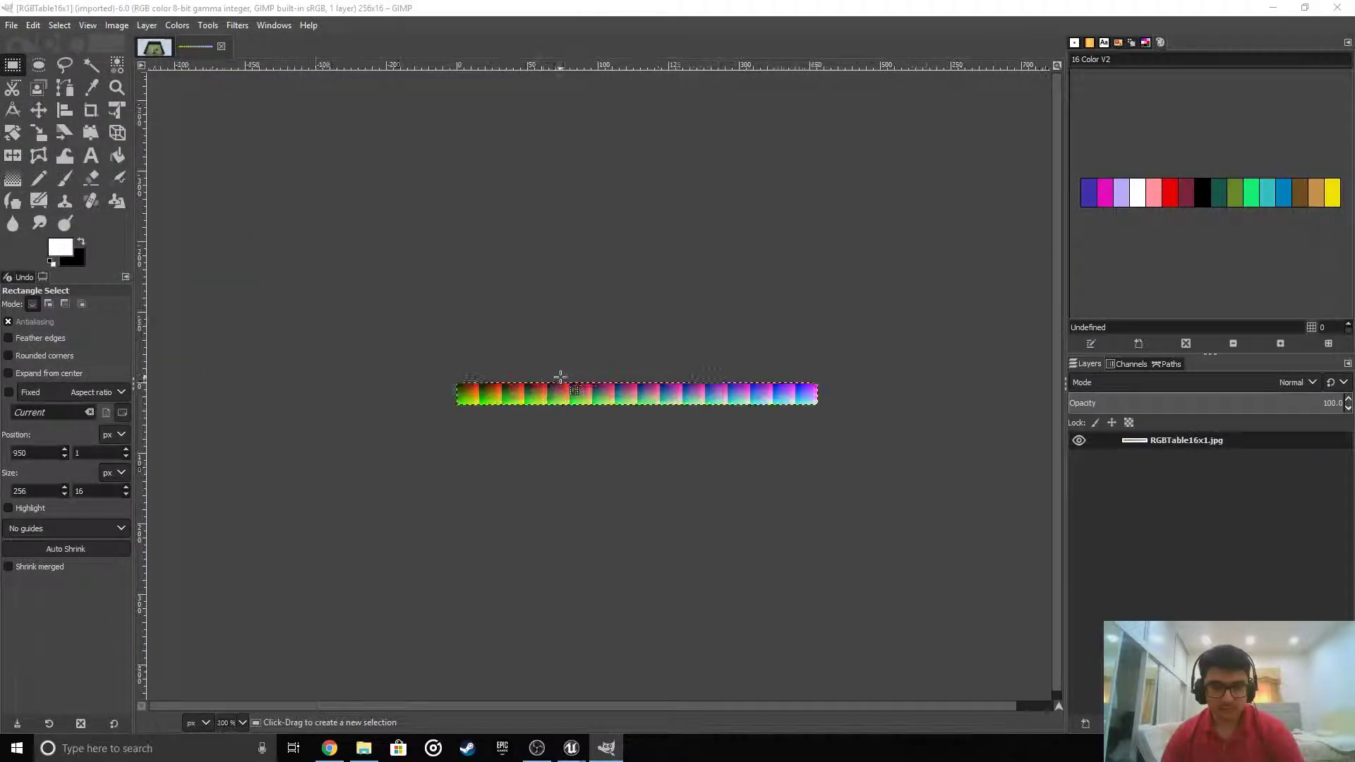
scroll(560, 377, "up", 1, "ctrl")
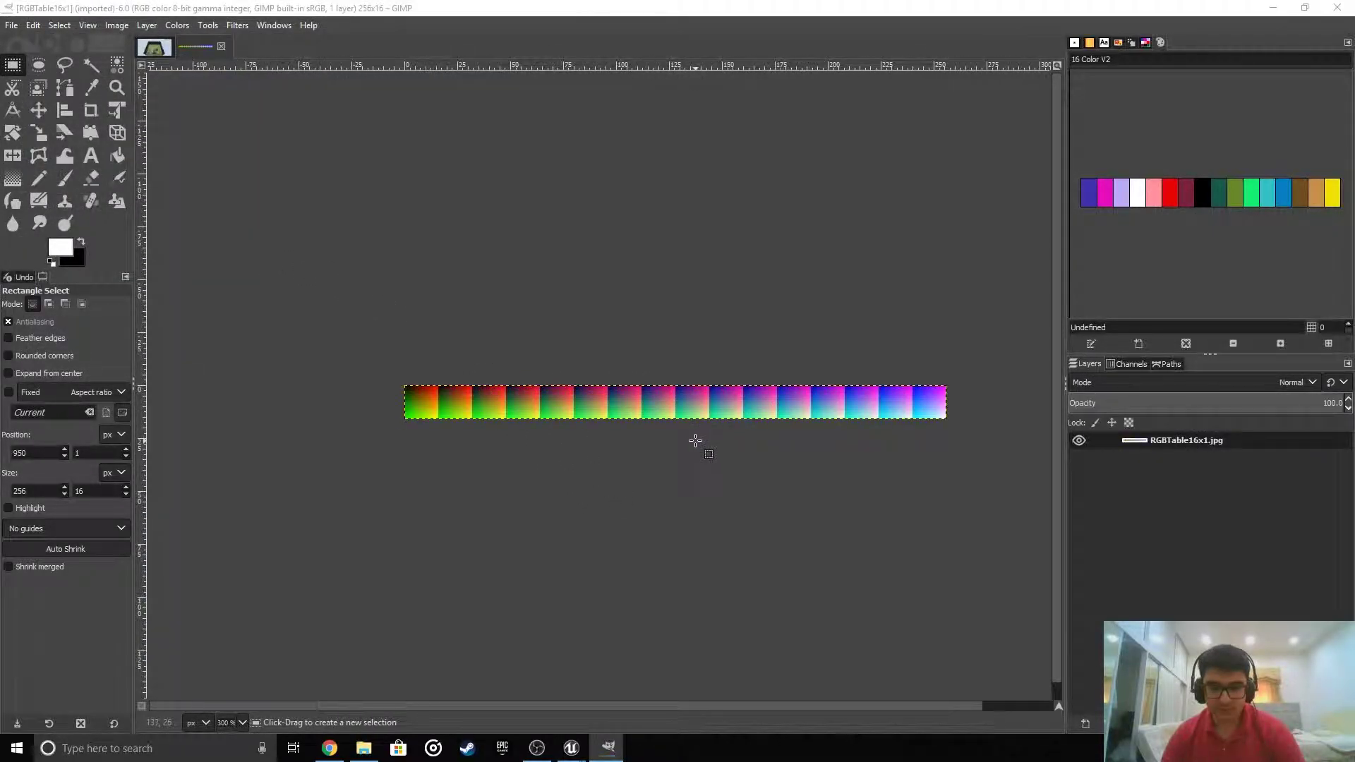
Paste the color-reduced table over the neutral RGB table and check that it covers the full strip
right_click(1126, 505)
left_click(904, 481)
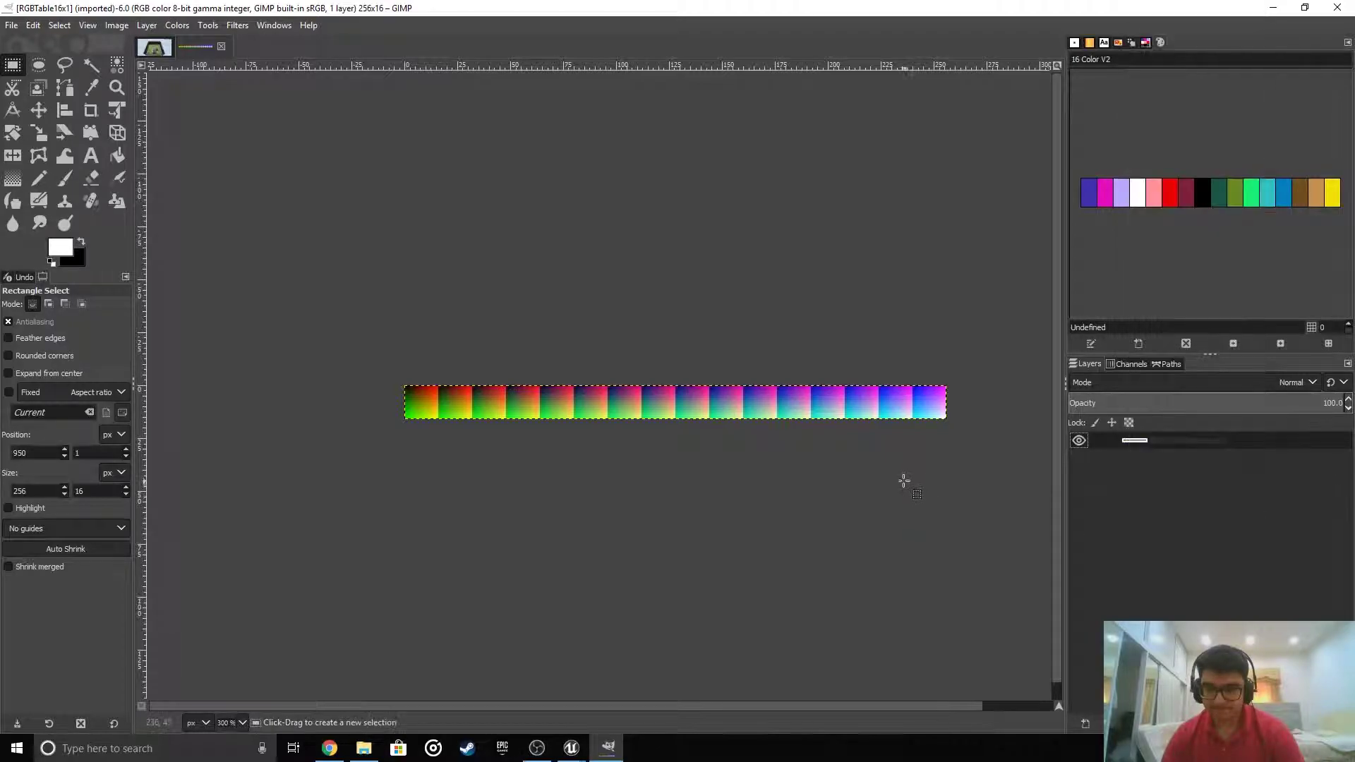
key("ctrl+v")
scroll(663, 402, "up", 2, "ctrl")
scroll(660, 400, "down", 1, "ctrl")
scroll(683, 413, "up", 2, "ctrl")
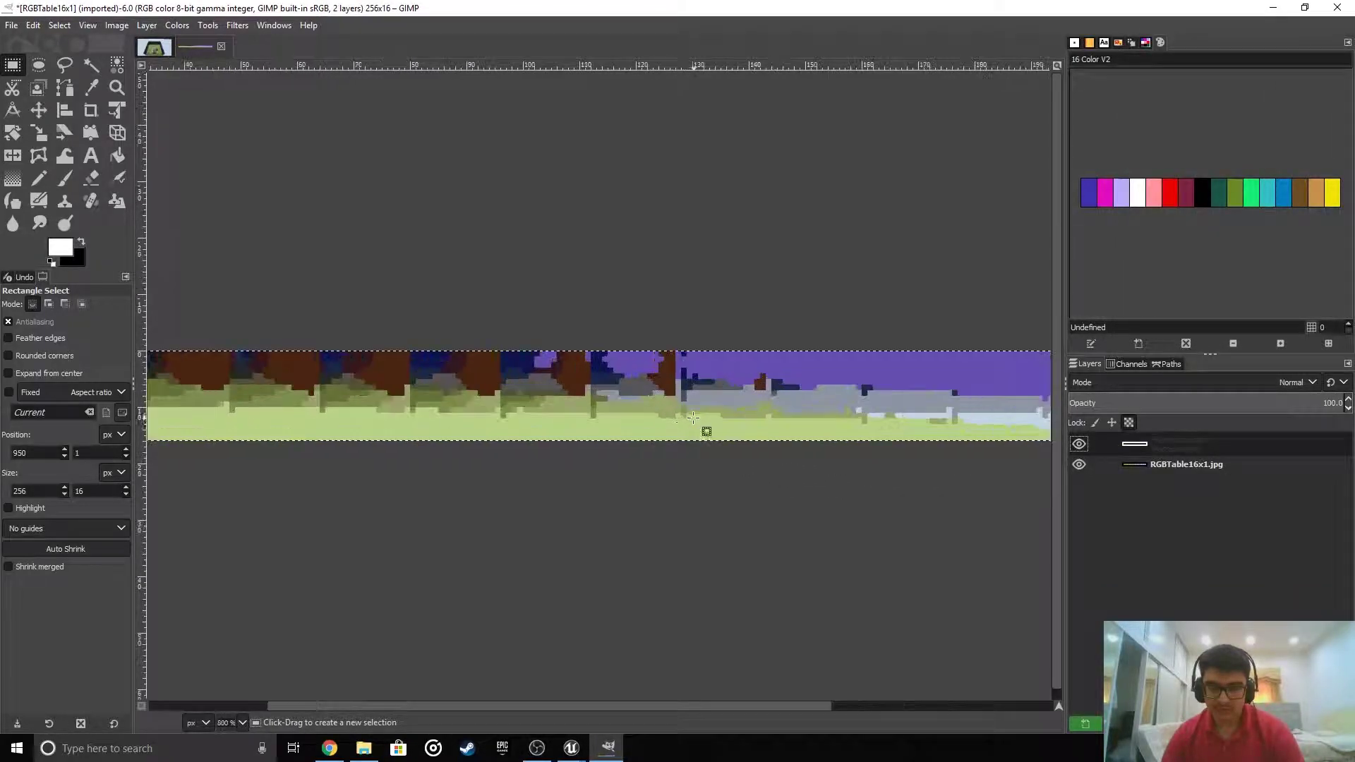
scroll(549, 438, "down", 1, "ctrl")
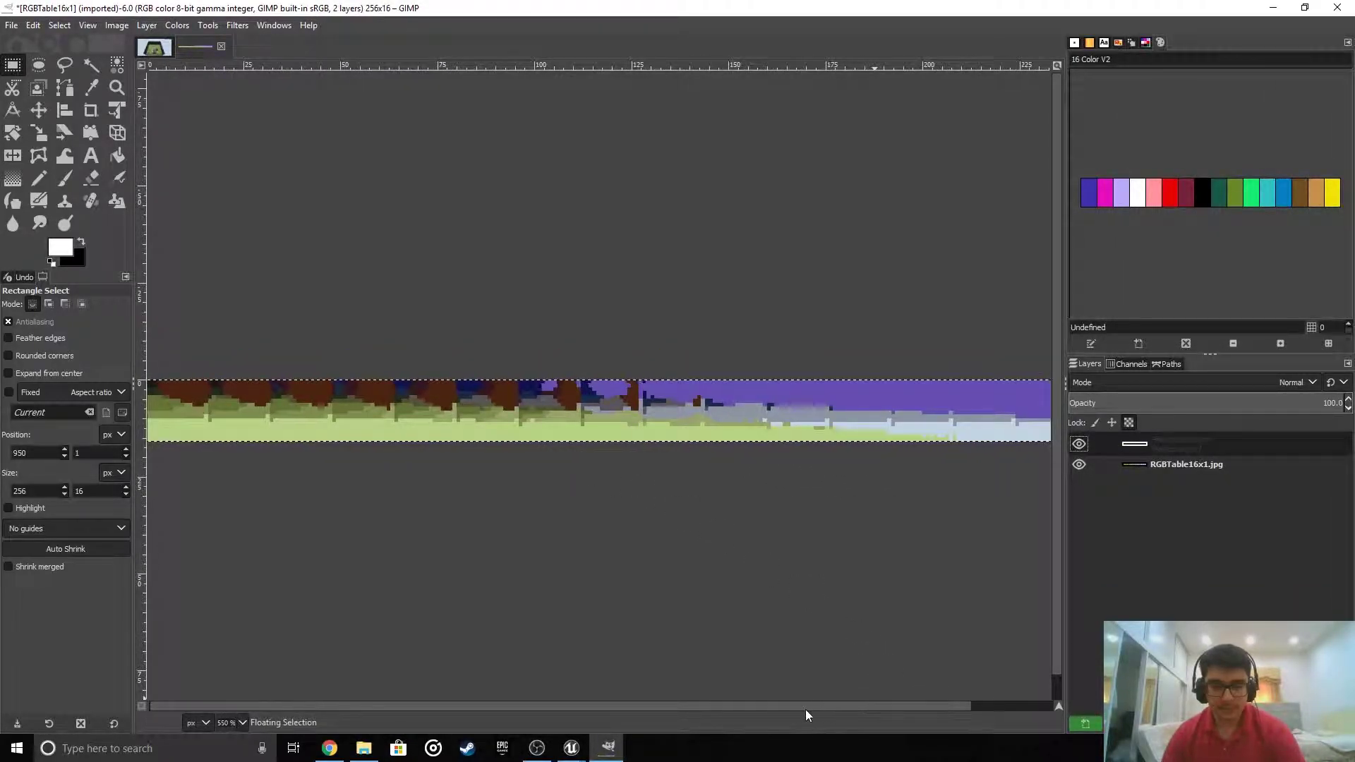
left_click_drag(806, 709, 891, 698)
scroll(639, 551, "down", 2, "ctrl")
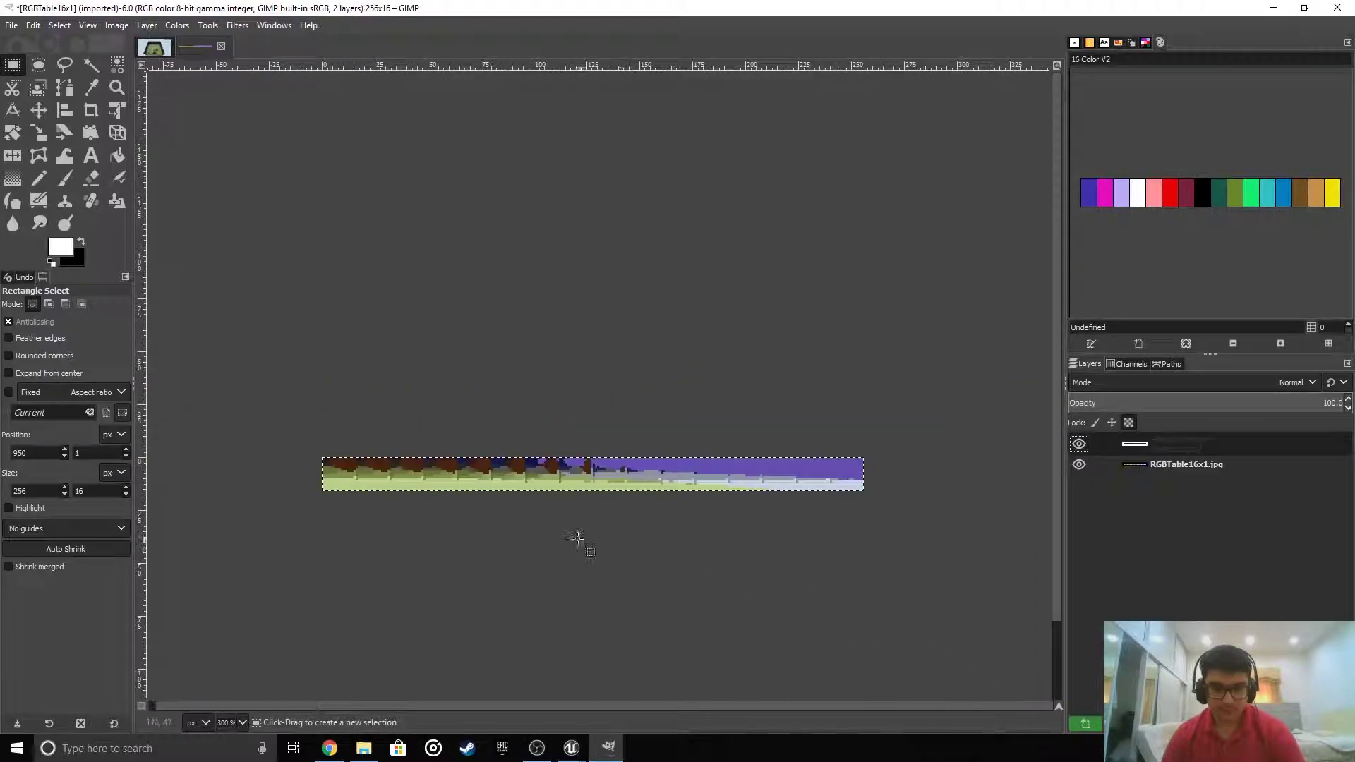
scroll(565, 533, "up", 1, "ctrl")
scroll(543, 519, "down", 1)
Overwrite RGBTable16x1.jpg with the color-reduced table, exporting it as a JPEG at quality 90
left_click(11, 26)
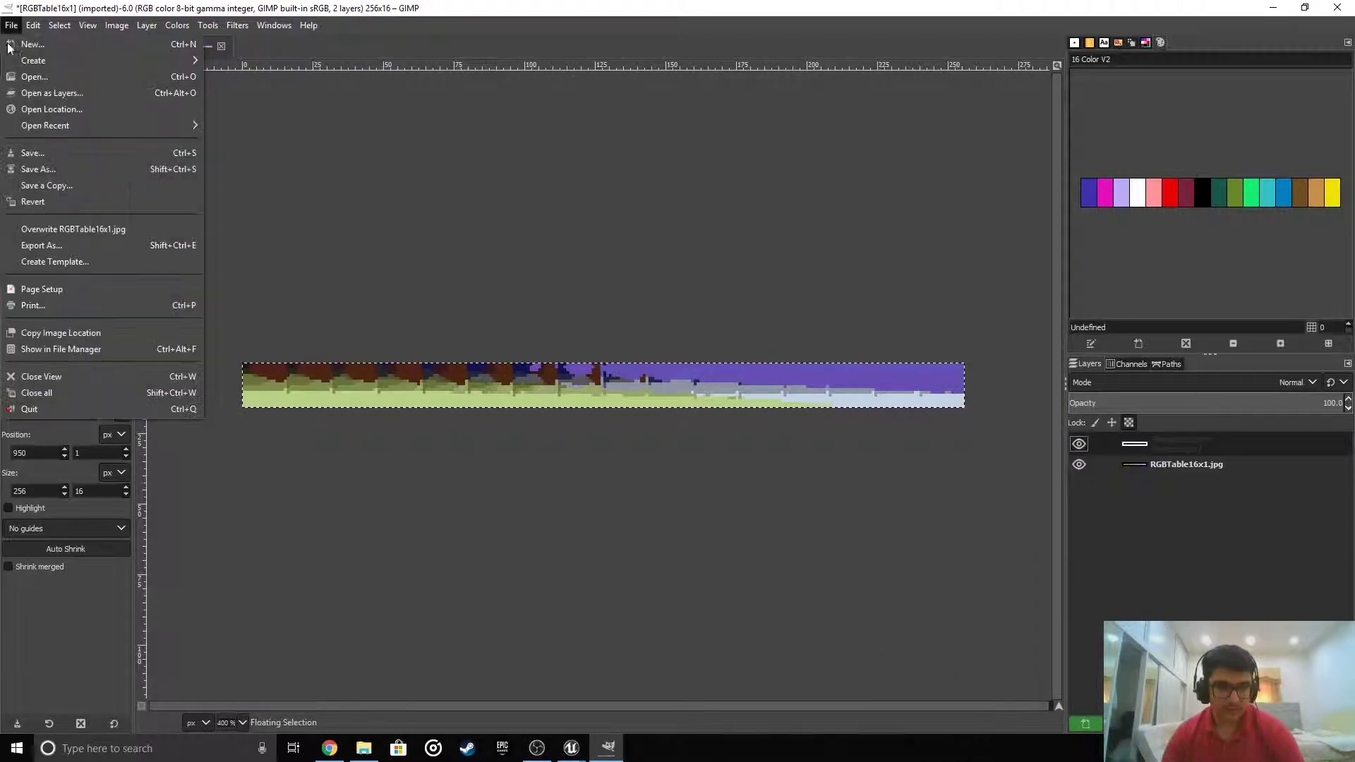
left_click(40, 233)
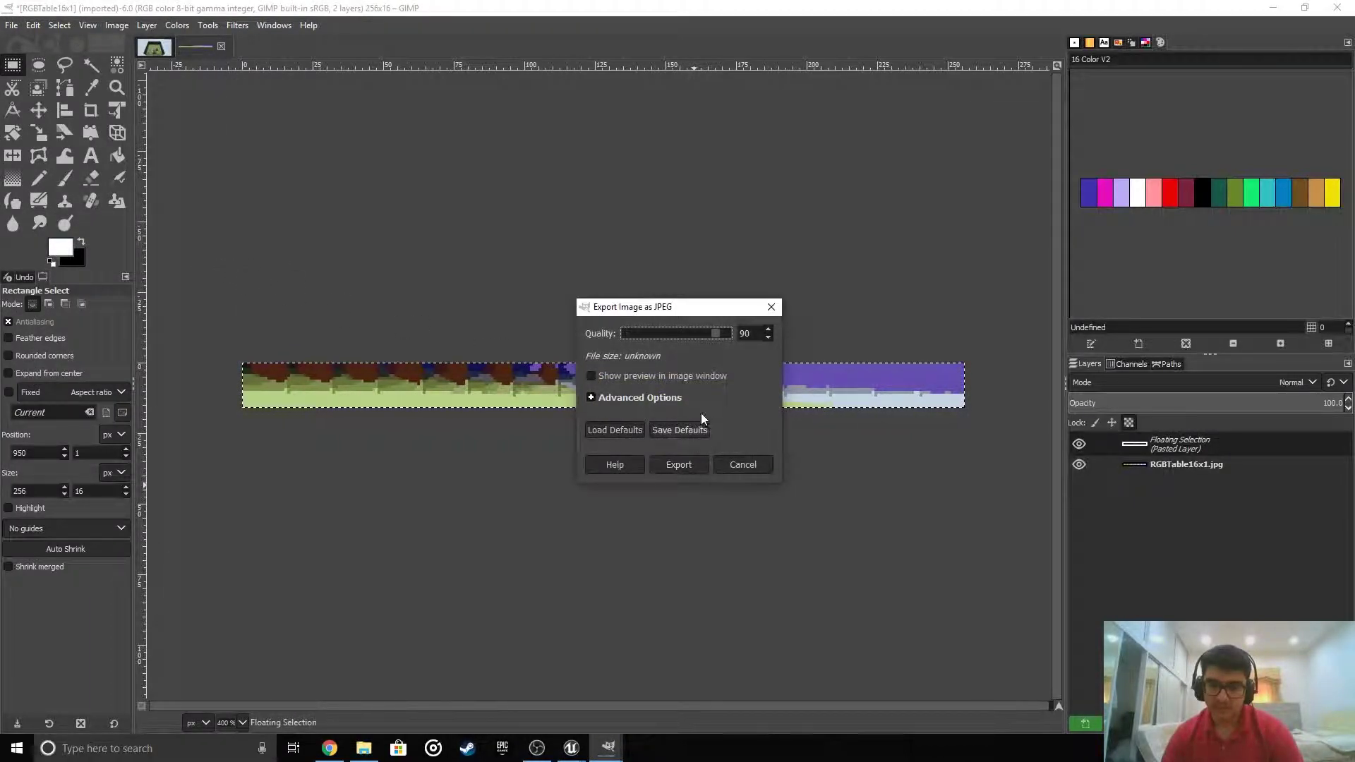
left_click(678, 465)
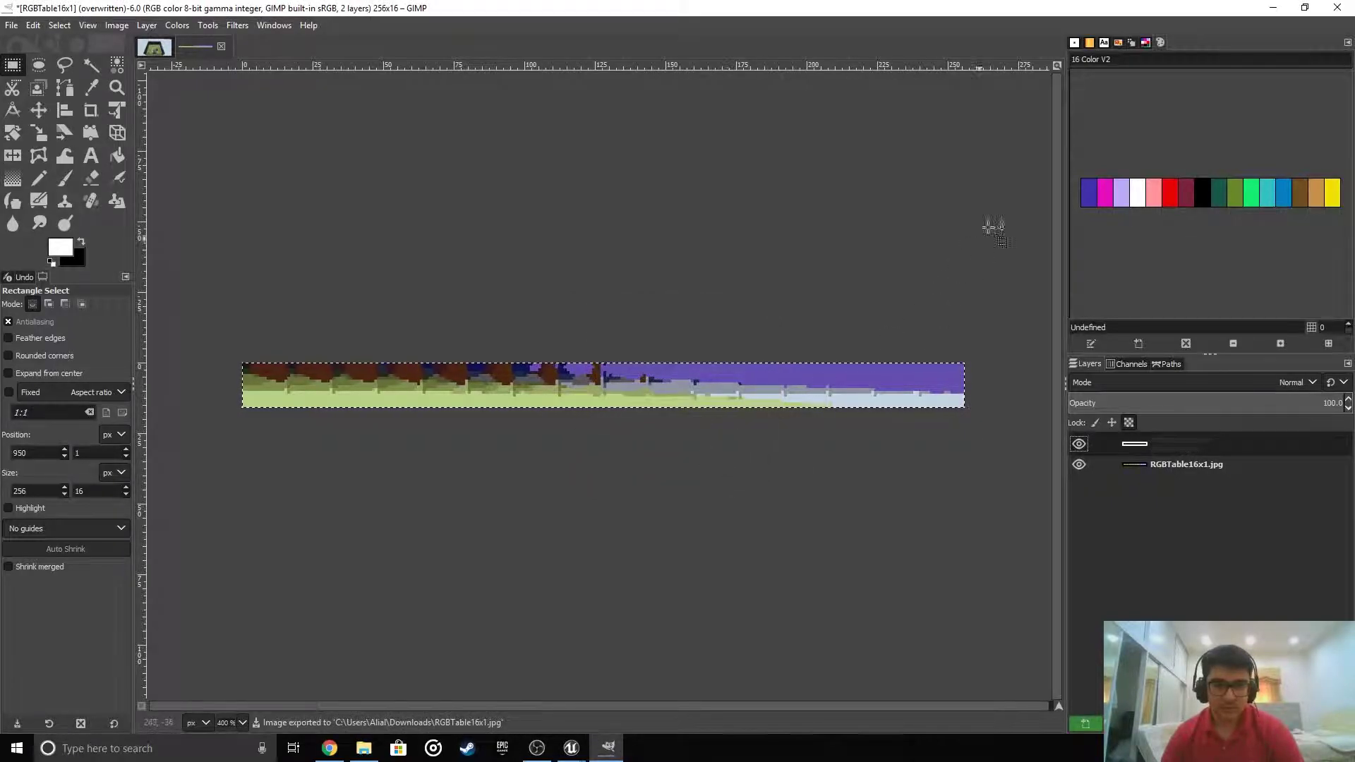
Quit GIMP, discarding the unsaved changes, and switch to the ColorLimit project in Unreal Editor
left_click(1337, 7)
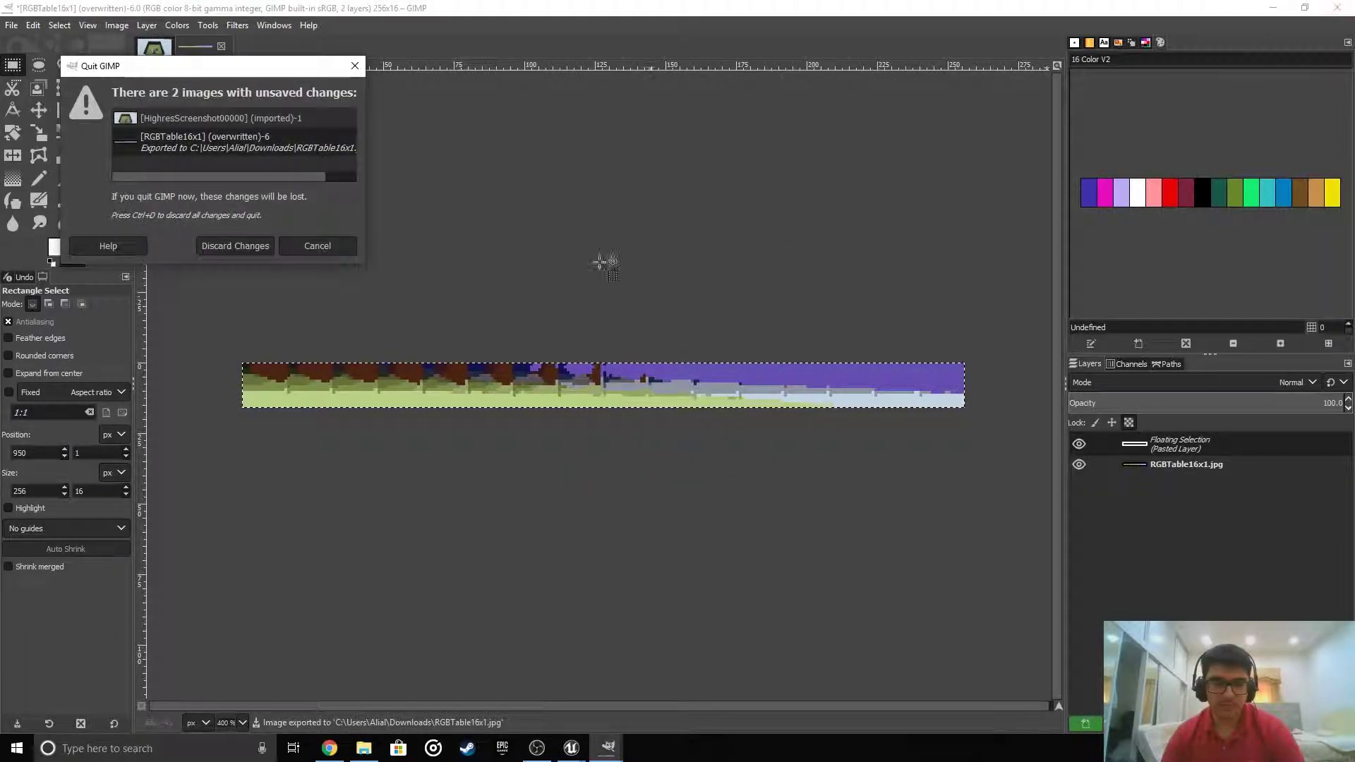
left_click(239, 248)
mouse_move(572, 741)
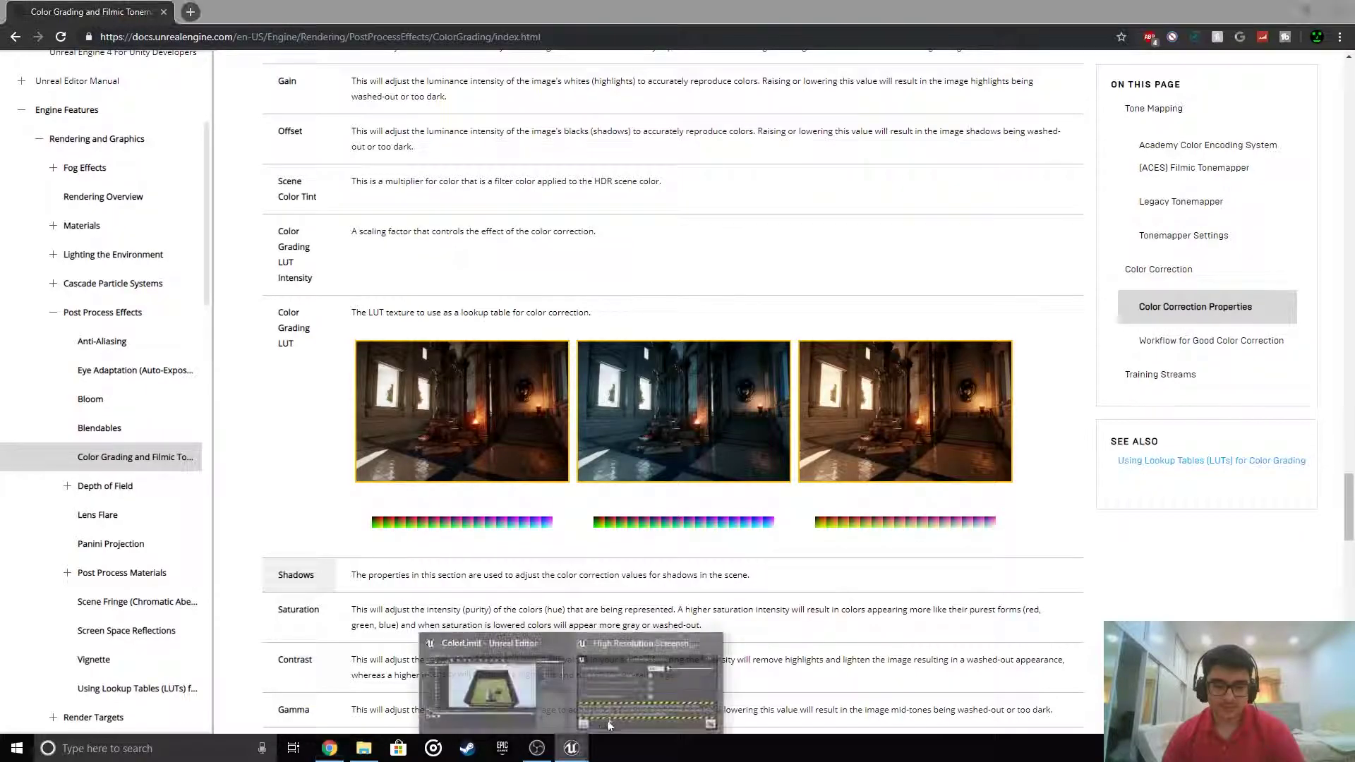
left_click(612, 708)
mouse_move(860, 307)
right_mouse_down()
mouse_move(812, 310)
mouse_move(780, 353)
mouse_move(878, 251)
mouse_move(860, 305)
right_mouse_up()
right_click_drag(375, 357, 374, 357)
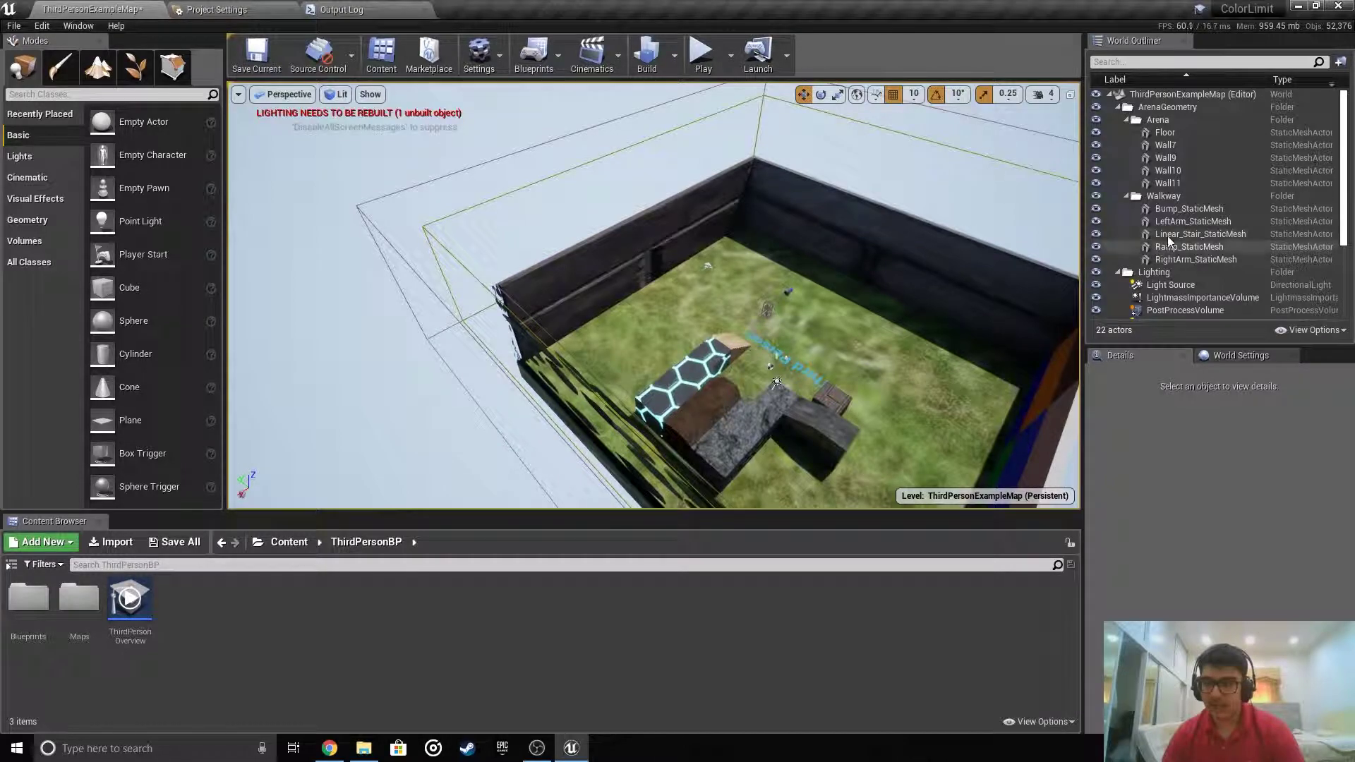
Find the existing PostProcessVolume under Lighting in the level, check its details, and deselect it
scroll(1160, 198, "down", 5)
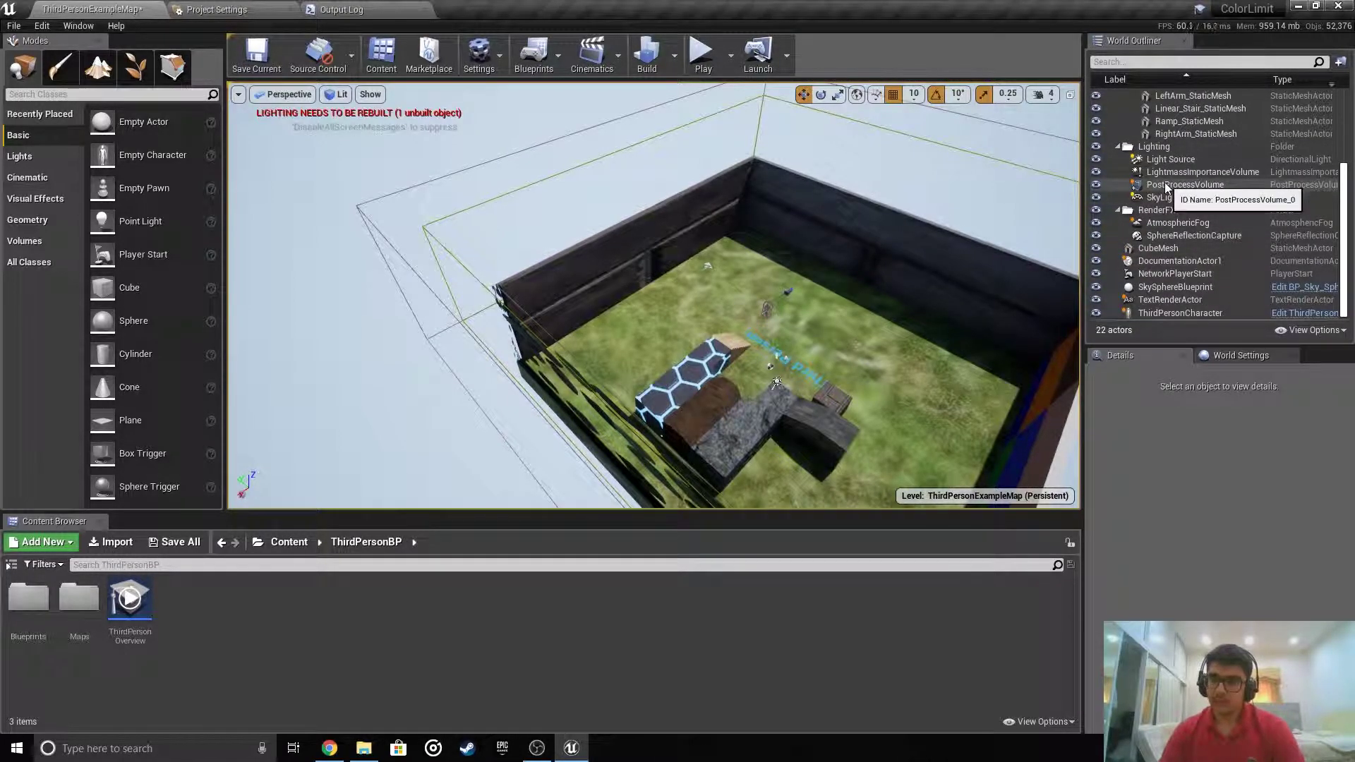
left_click(1174, 185)
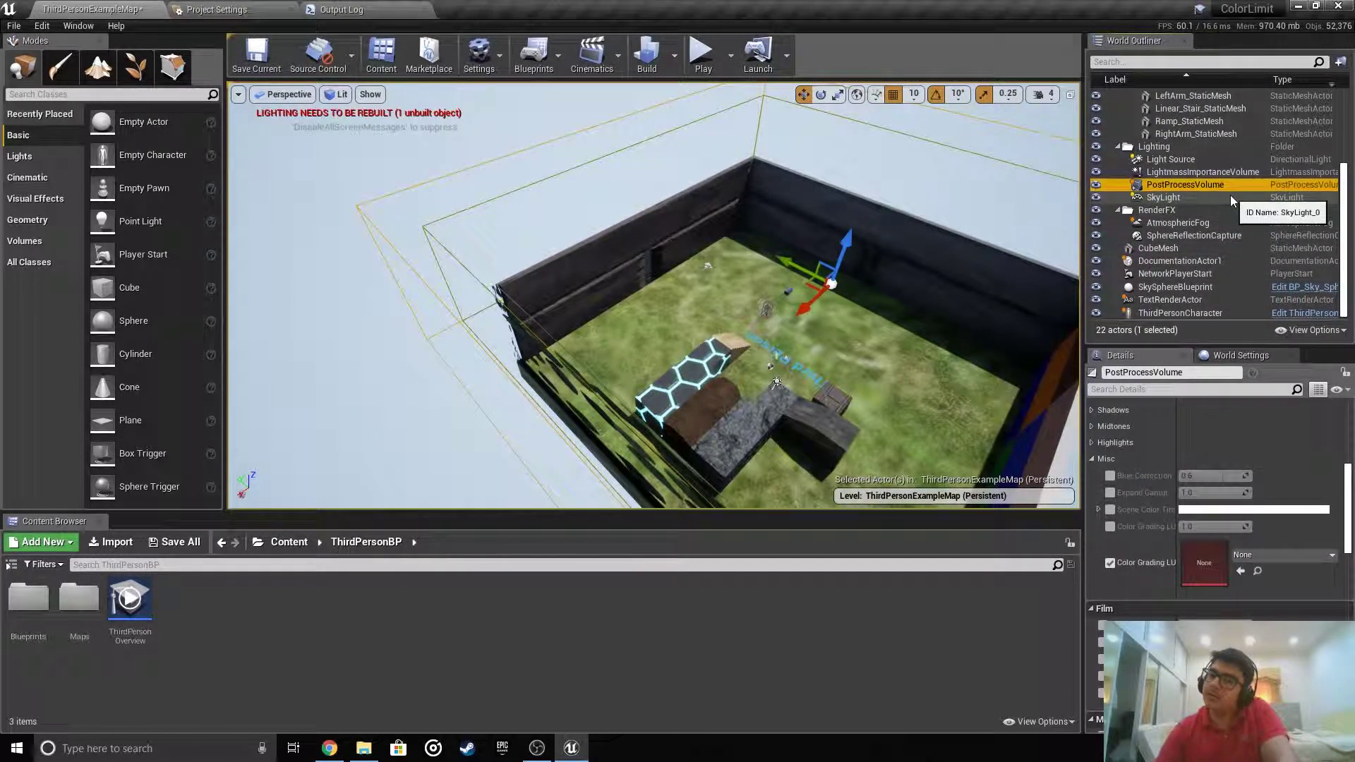
left_click(1040, 204)
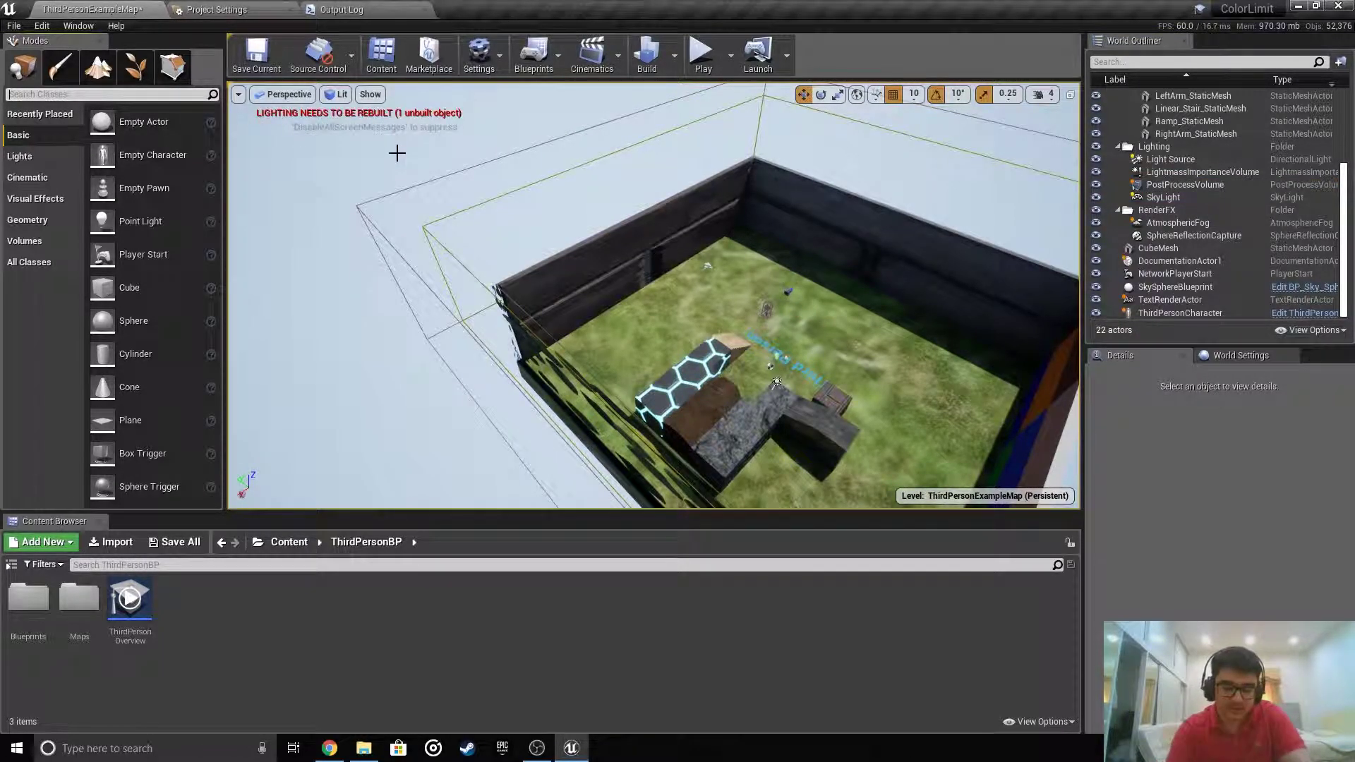
Add a second Post Process Volume to the level, on the grass beside the hexagon-patterned block
type("post po")
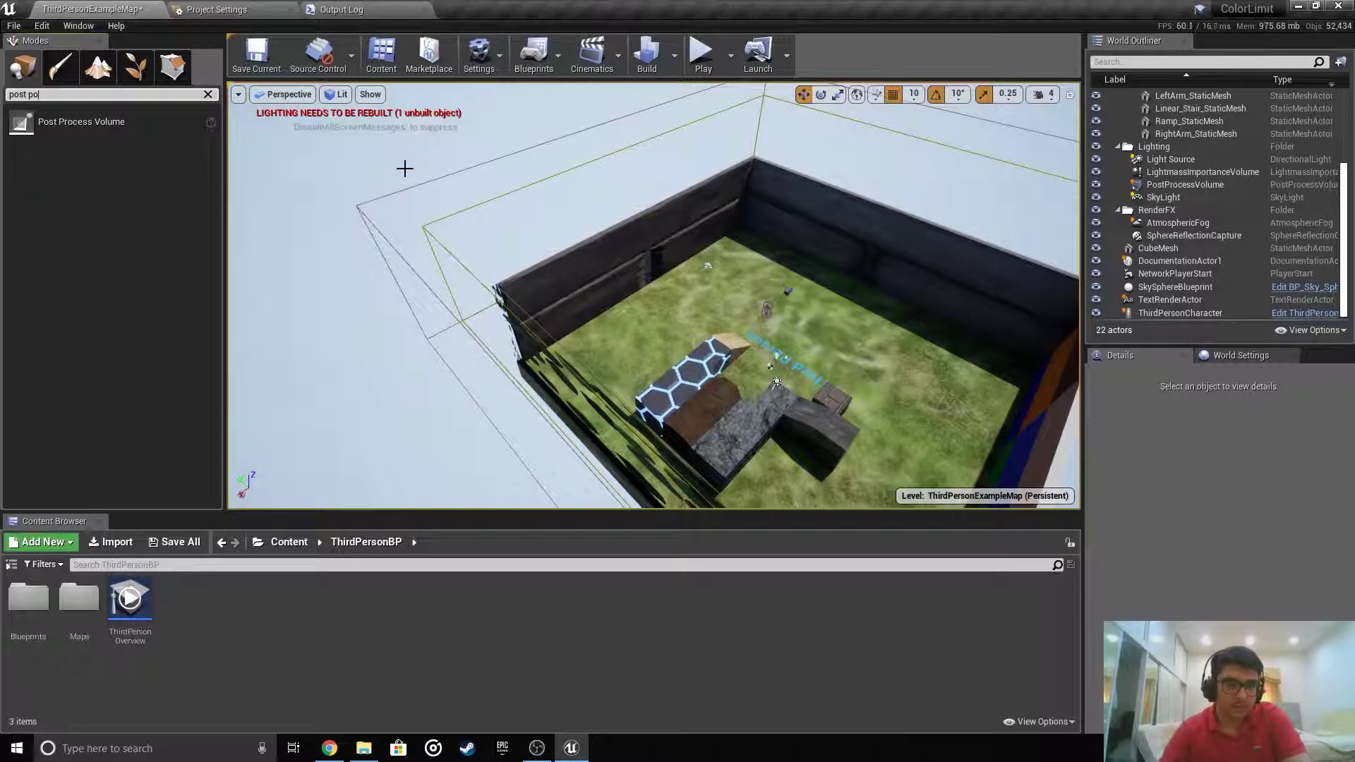
left_click_drag(81, 122, 680, 325)
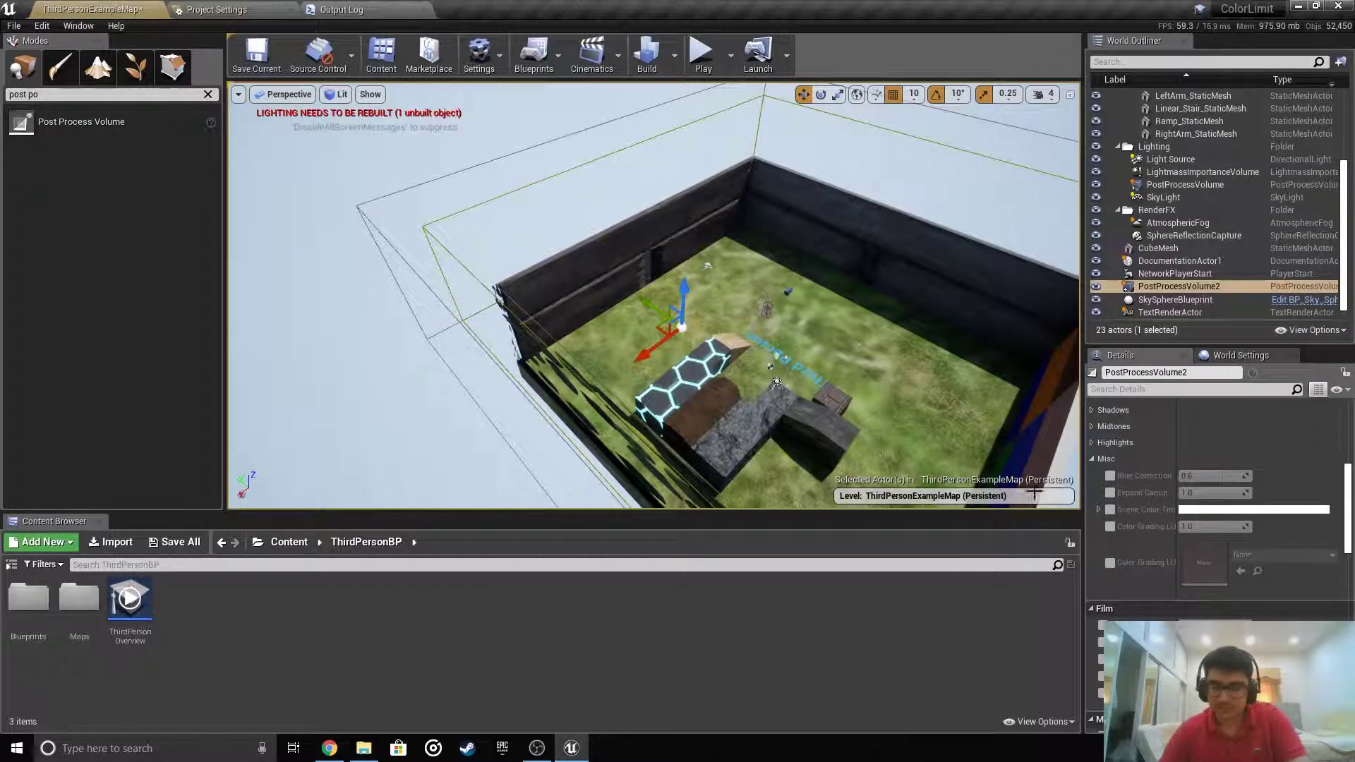
key("f")
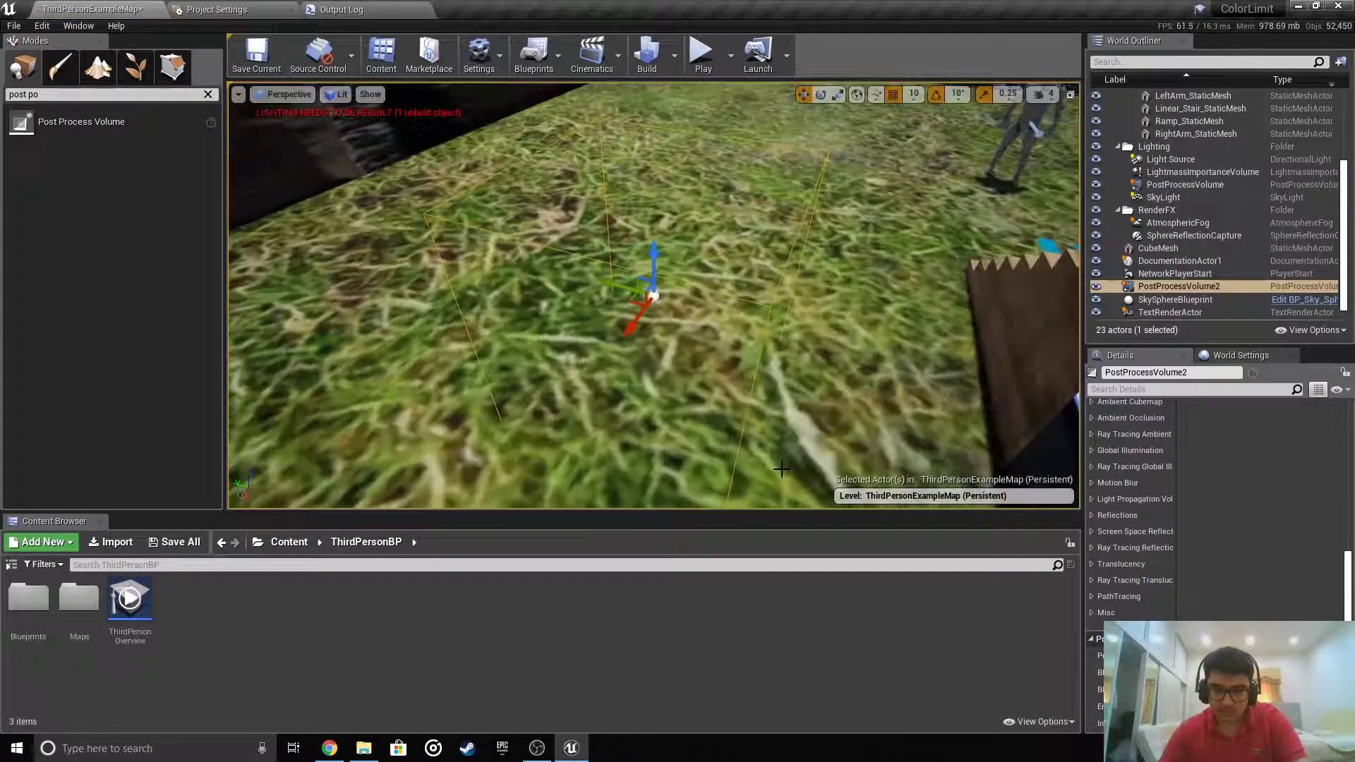
right_click_drag(781, 470, 1005, 318)
key("a")
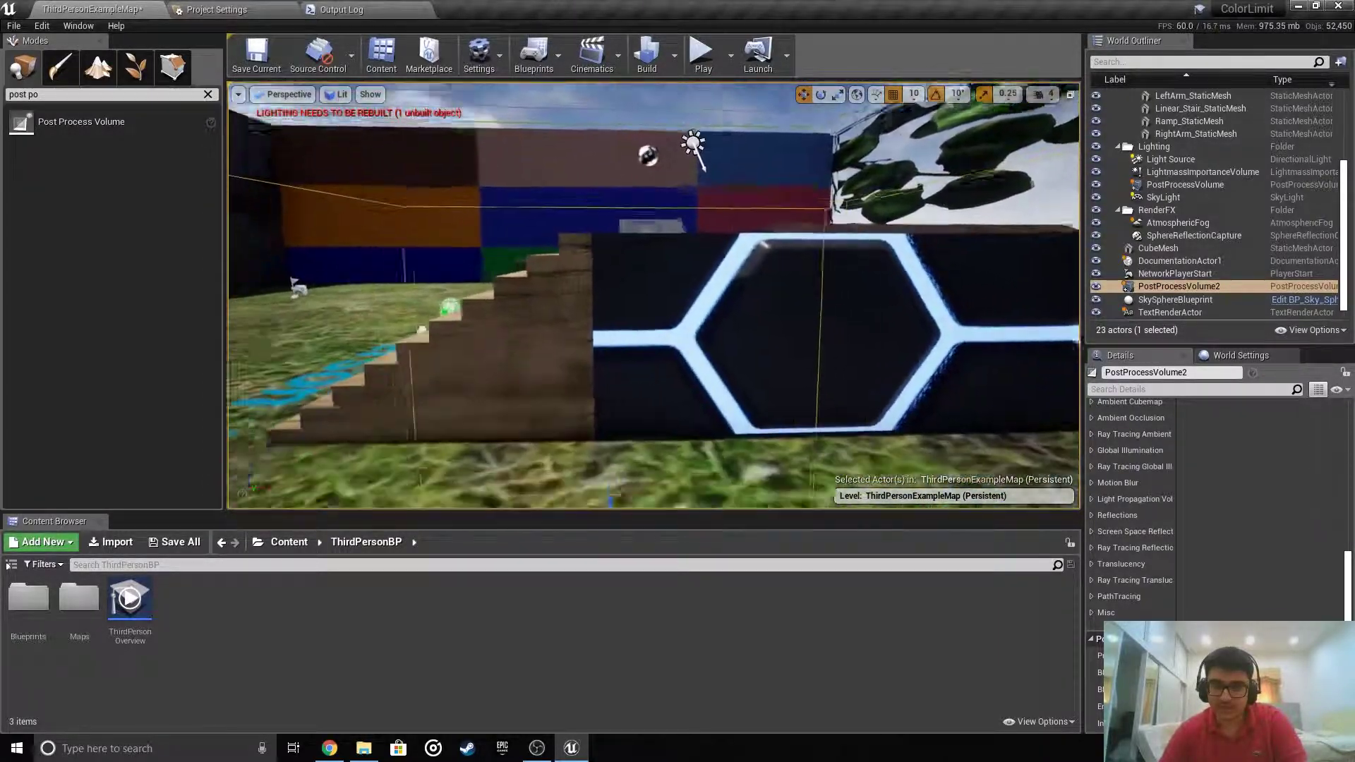
right_click_drag(791, 381, 783, 388)
Enable Infinite Extent (Unbound) for the newly placed post process volume so it covers the whole world
scroll(1184, 530, "down", 5)
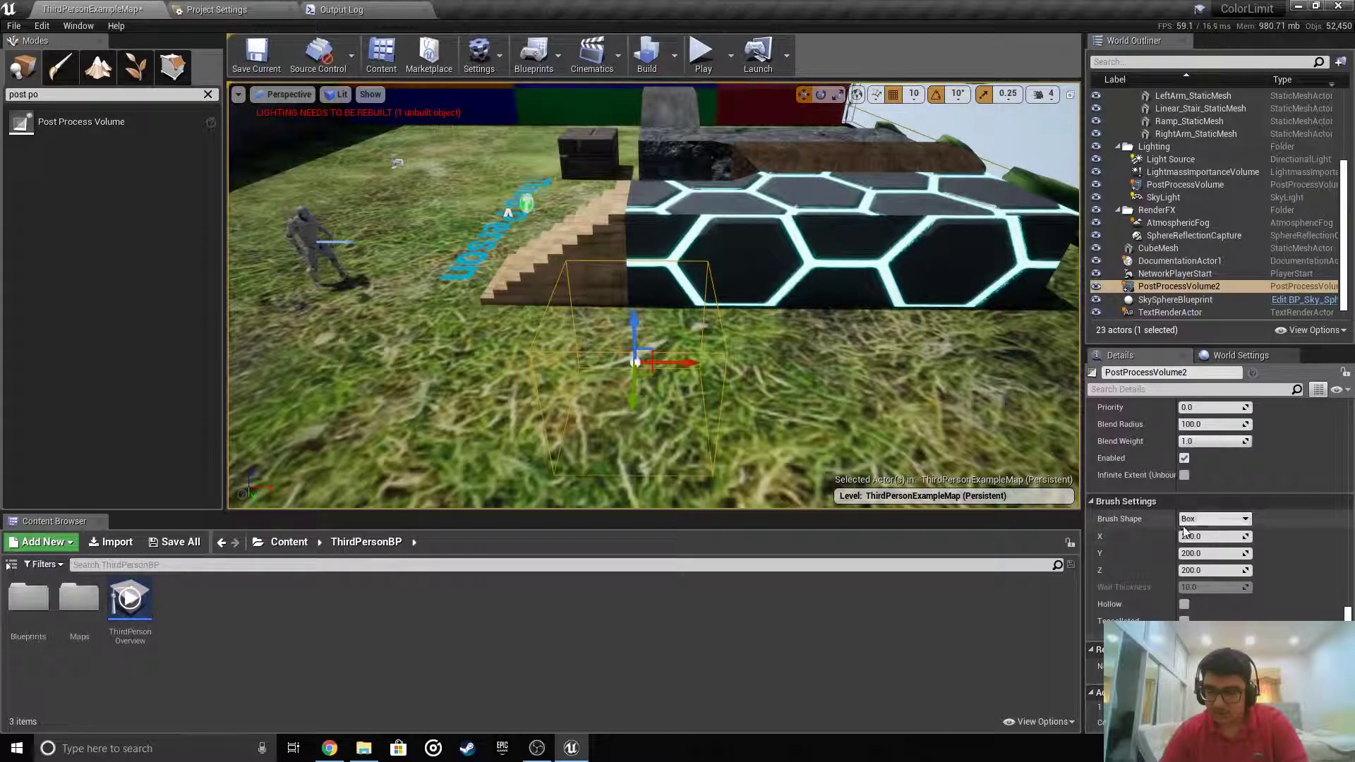
scroll(1183, 530, "down", 3)
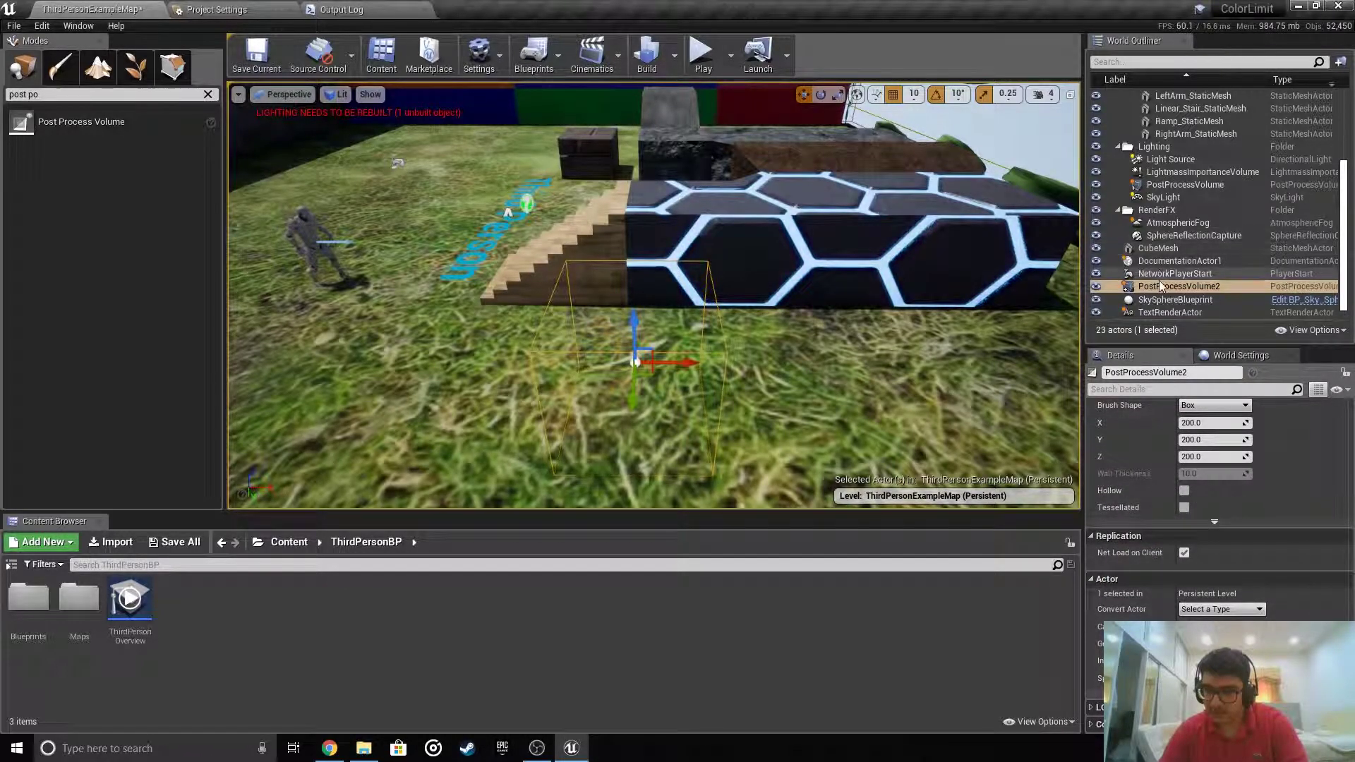
scroll(1200, 554, "up", 3)
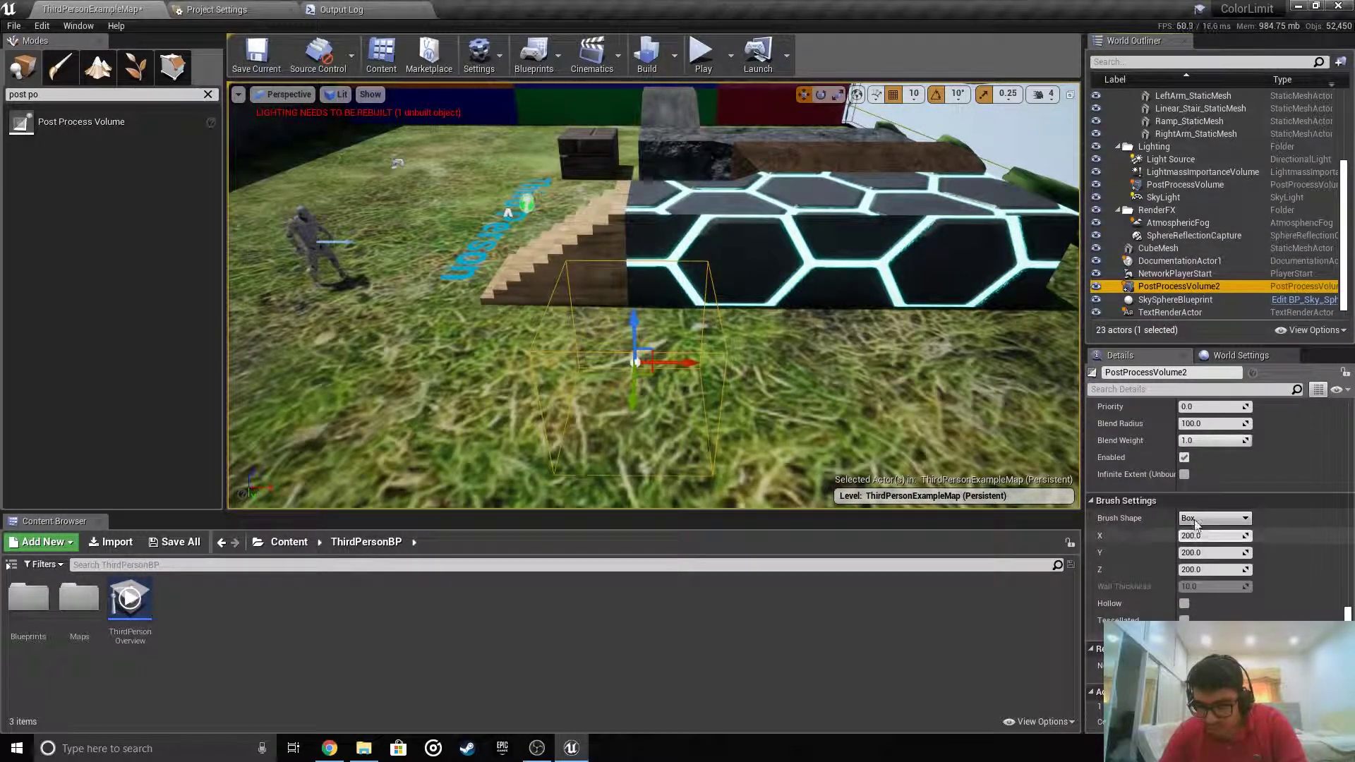
scroll(1195, 523, "up", 1)
left_click(1184, 519)
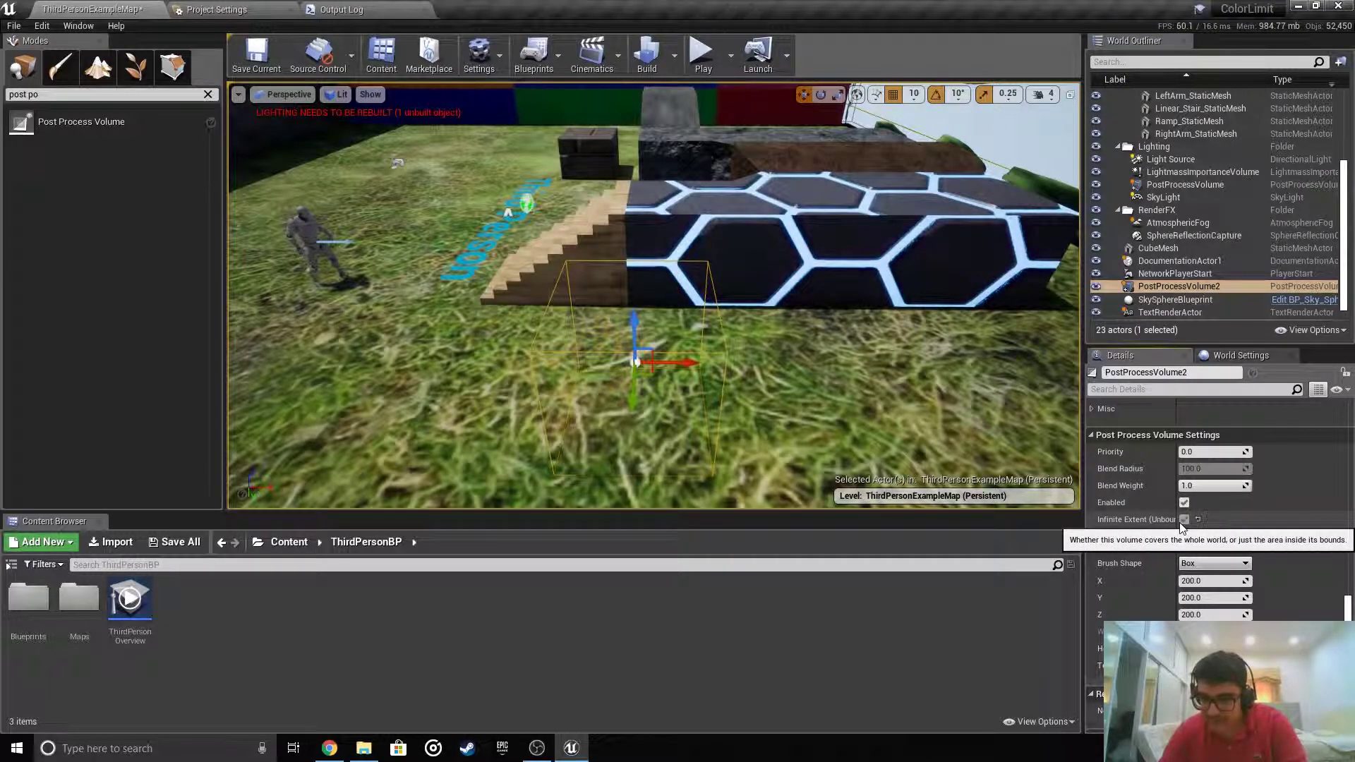
Delete the newly added PostProcessVolume2 from the level
right_click_drag(600, 340, 835, 218)
key("Delete")
right_click_drag(600, 339, 600, 339)
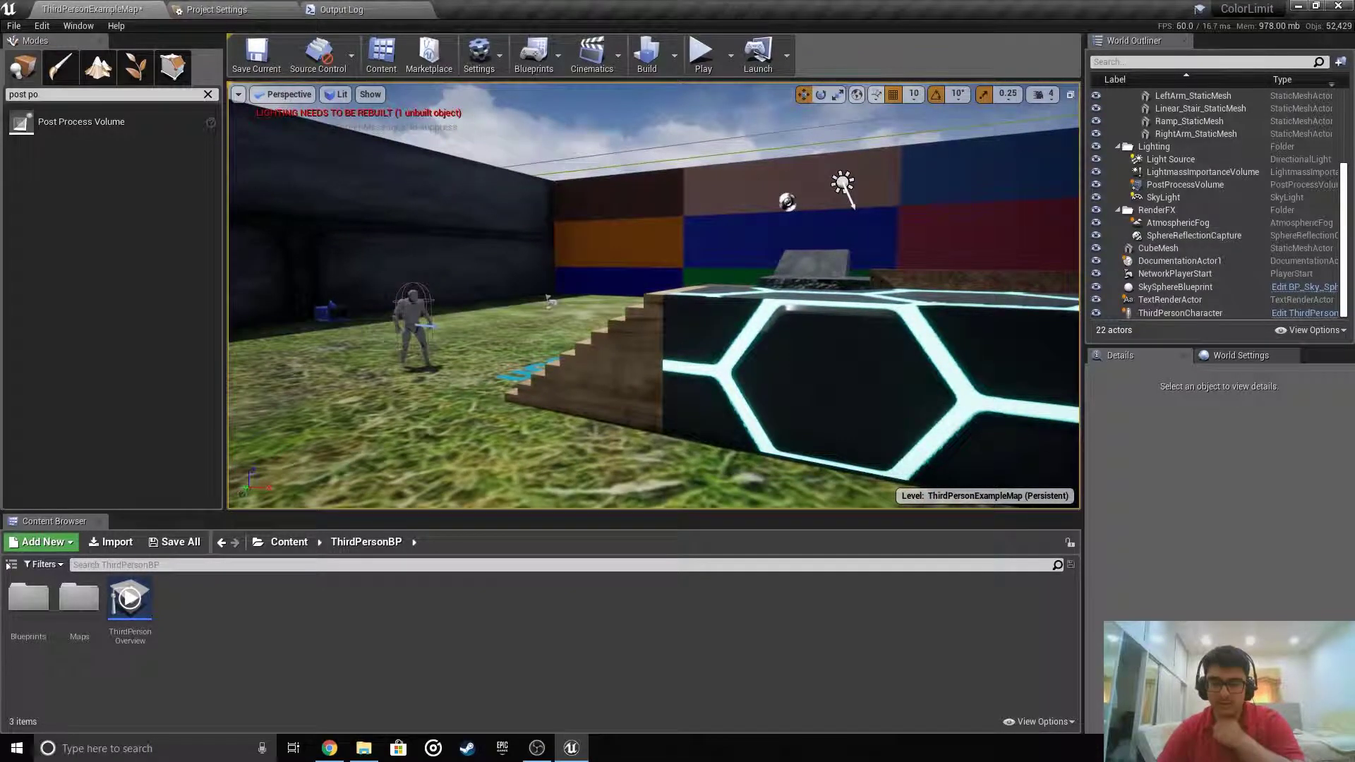
right_click_drag(749, 255, 749, 255)
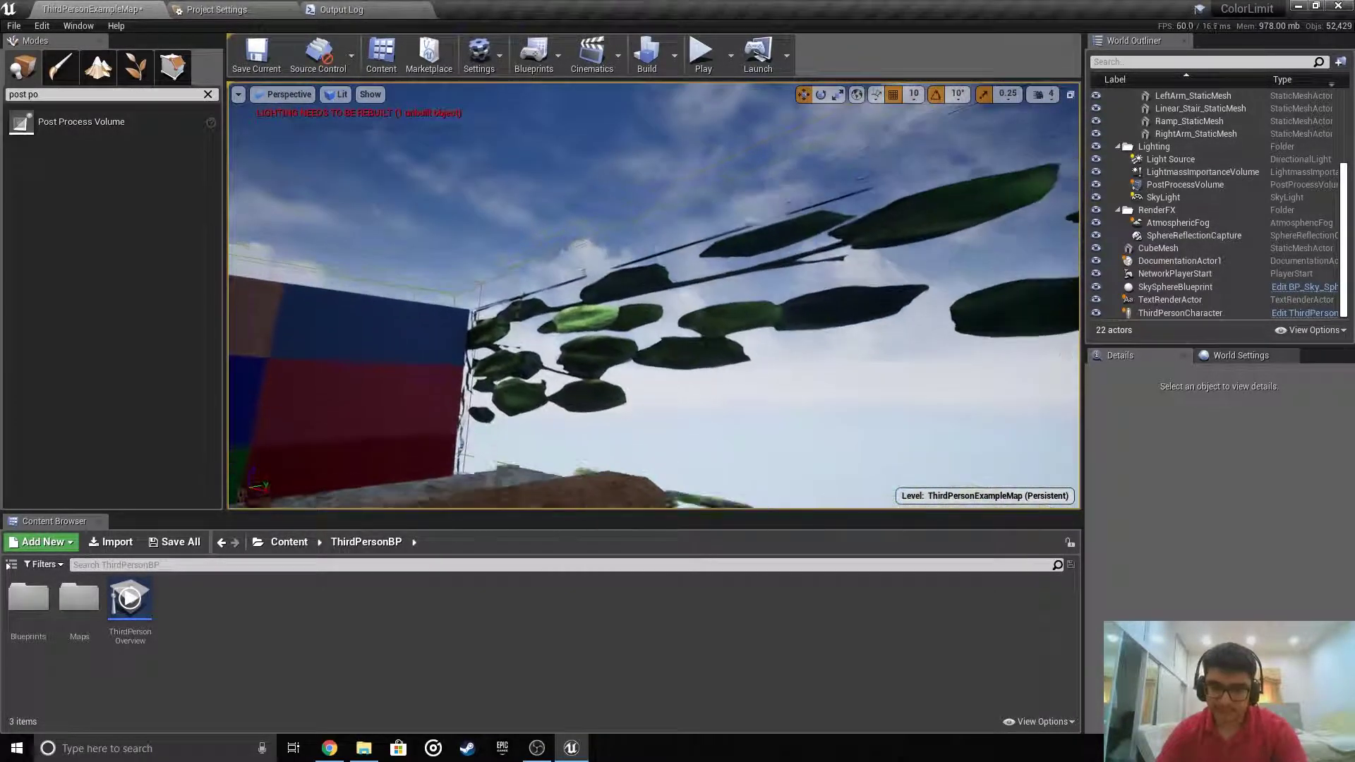
Select the original PostProcessVolume and review its Post Process Volume Settings, including Infinite Extent
left_click(1185, 184)
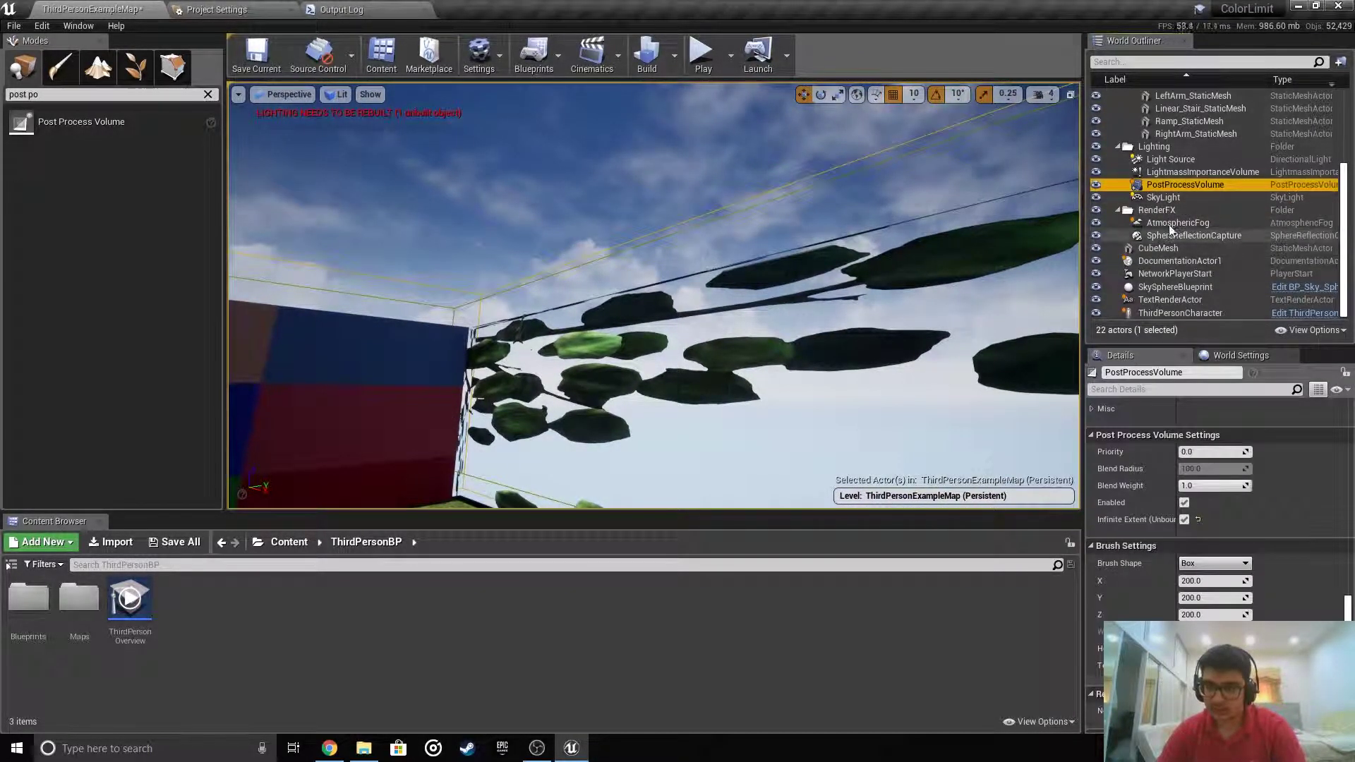
right_click_drag(654, 295, 654, 295)
scroll(1335, 502, "down", 6)
scroll(1283, 485, "up", 10)
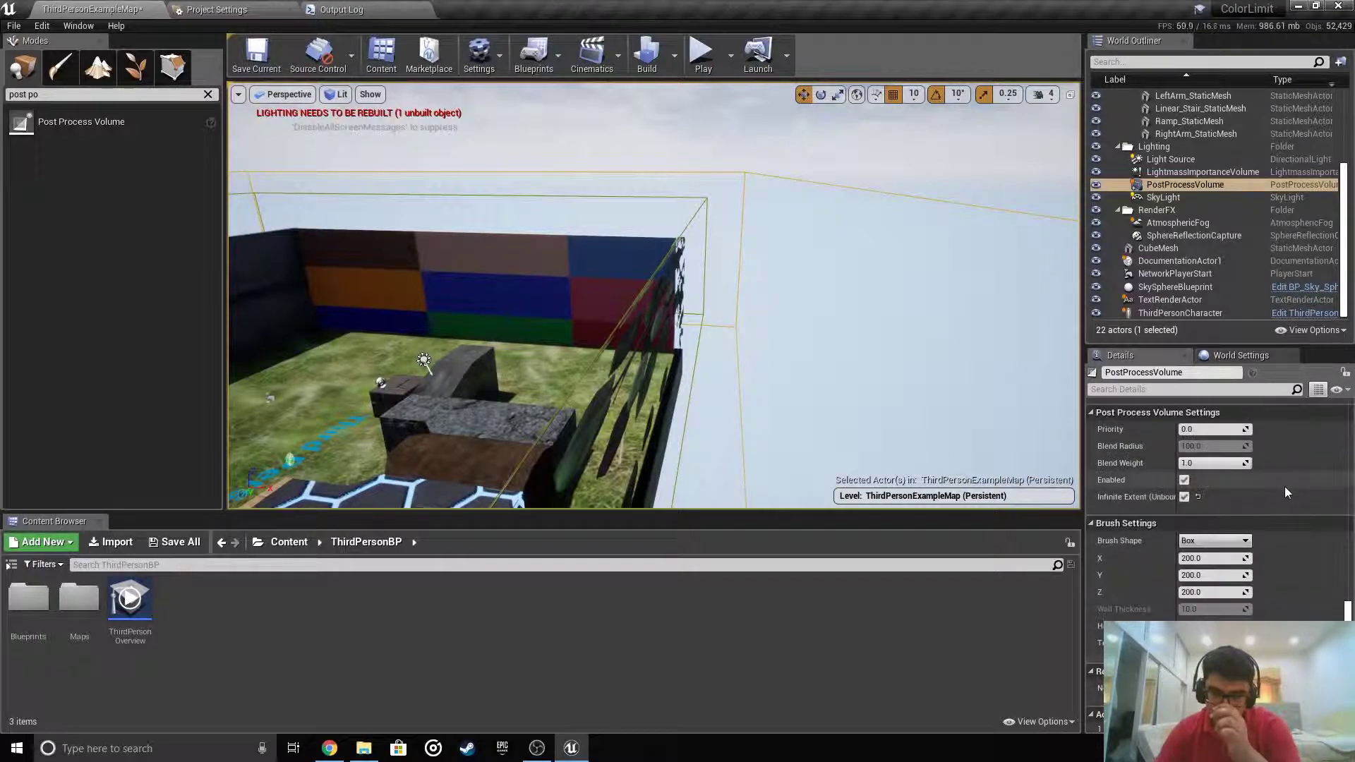
Locate the Color Grading LUT override in the volume's Color Grading Misc settings and look through its available textures
scroll(1280, 451, "up", 10)
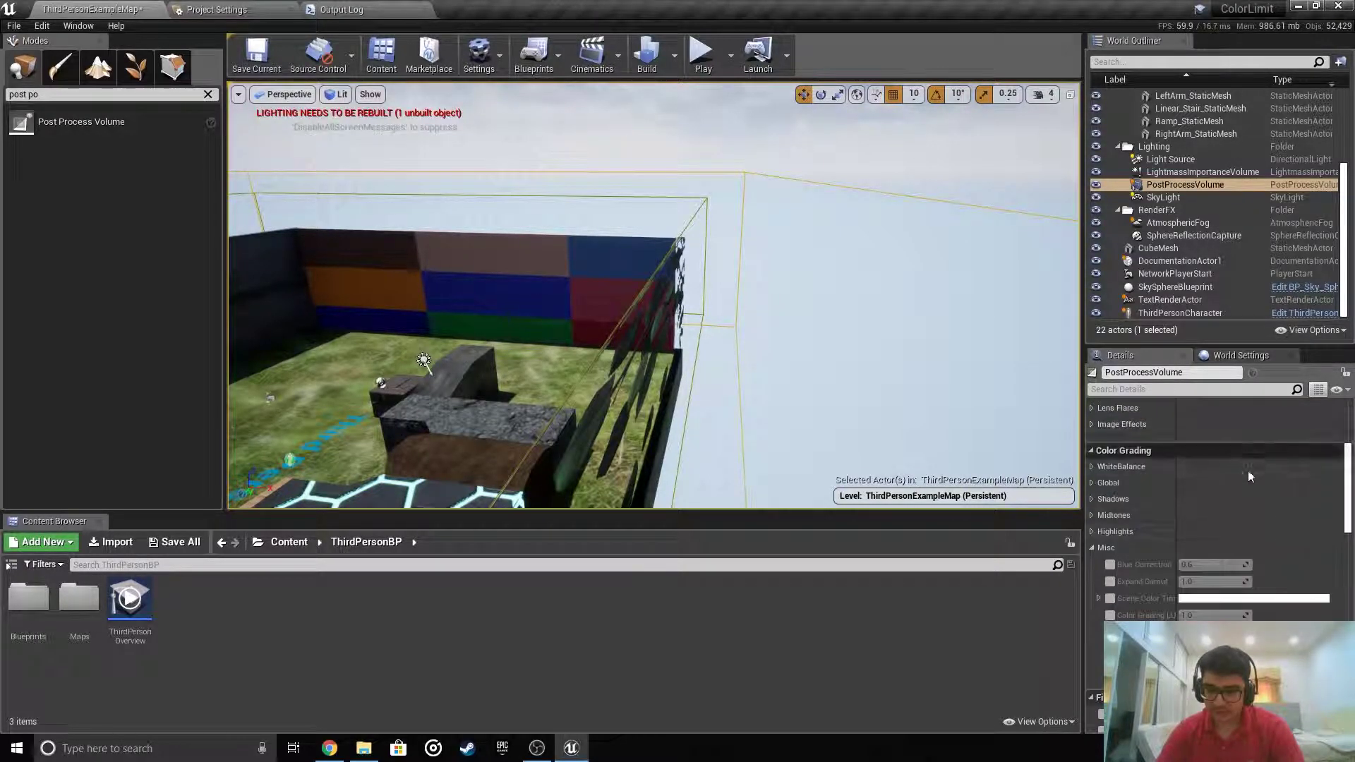
scroll(1195, 518, "up", 4)
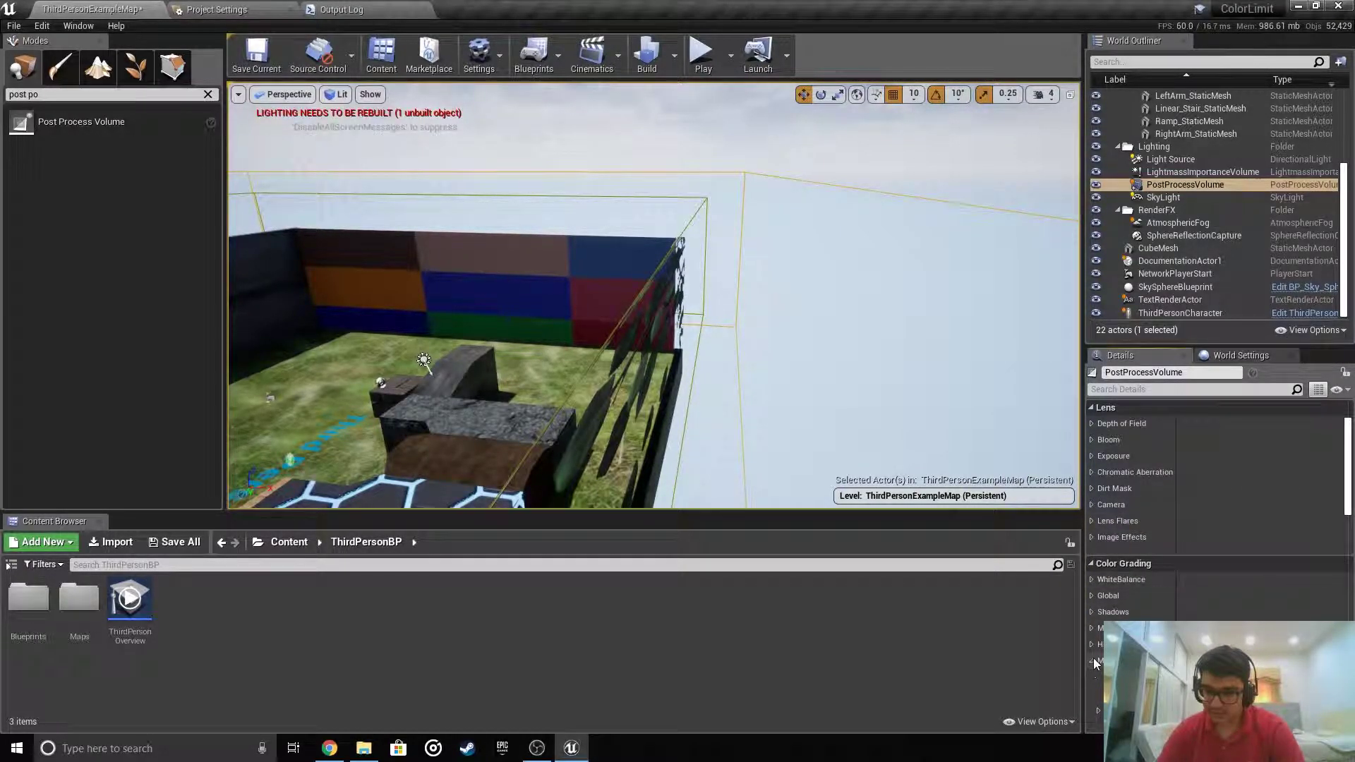
scroll(1192, 469, "down", 4)
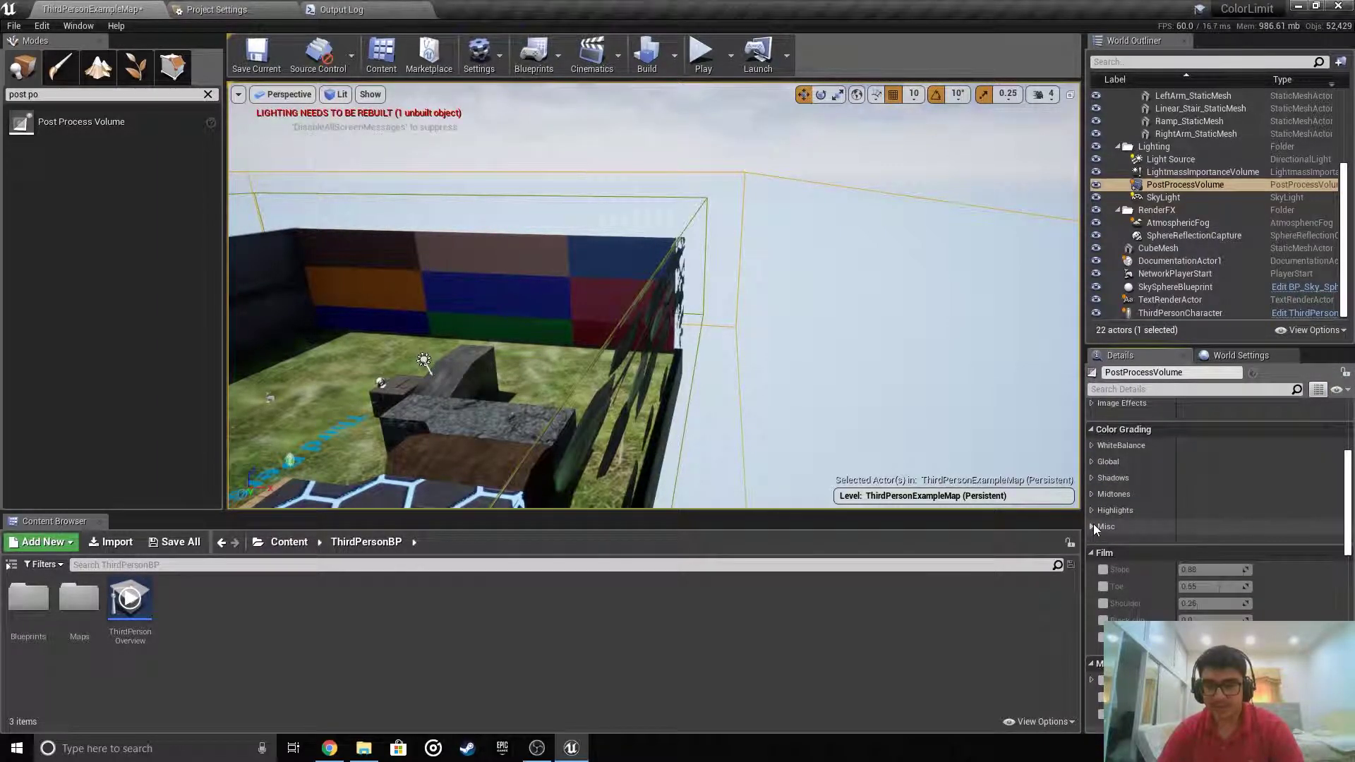
left_click(1093, 526)
scroll(1149, 574, "down", 3)
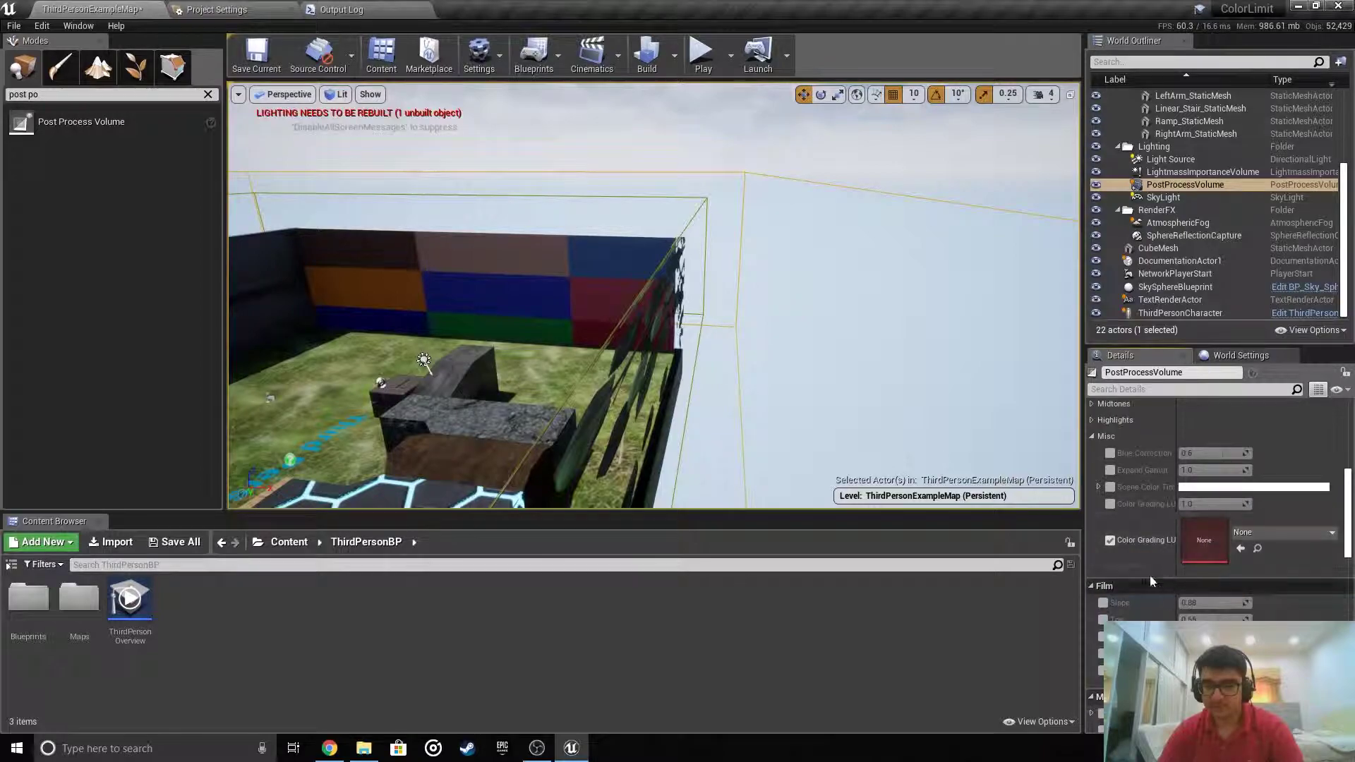
left_click(1109, 541)
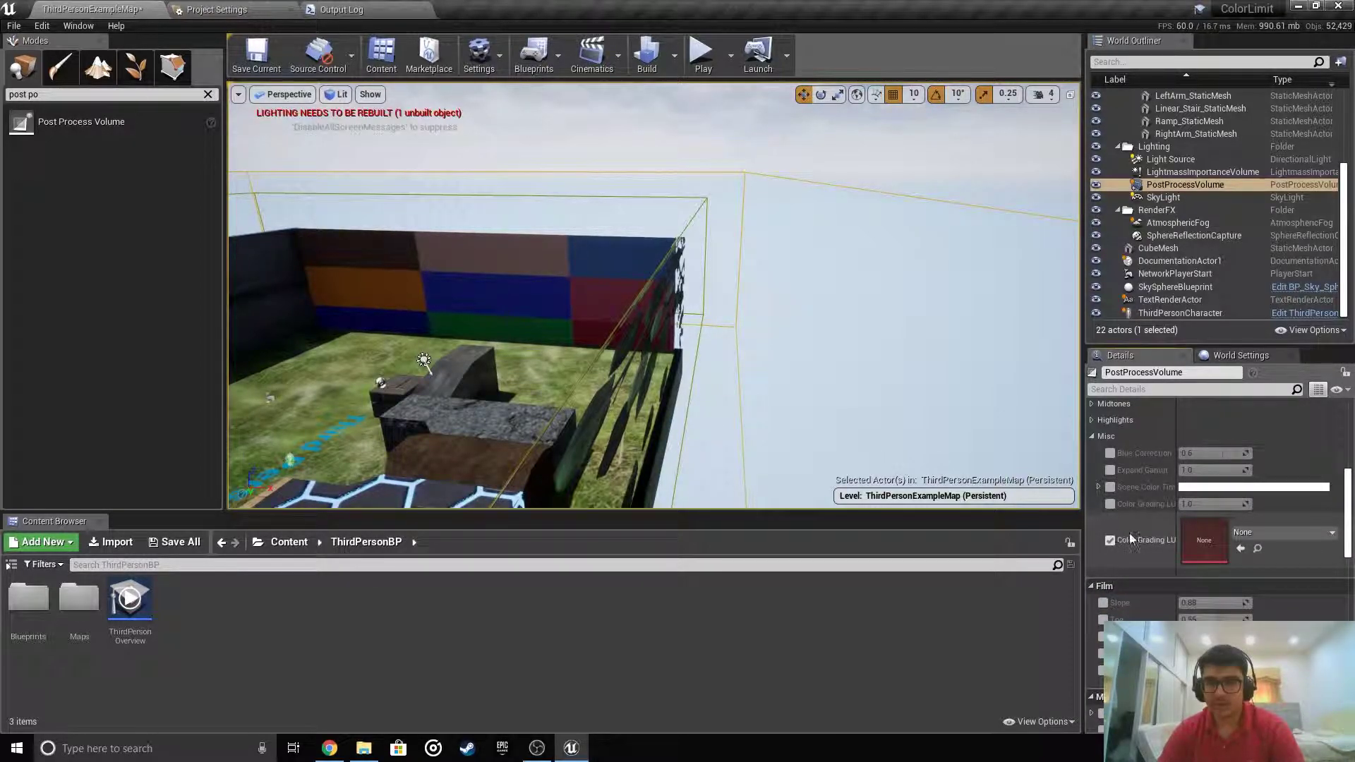
left_click(1282, 533)
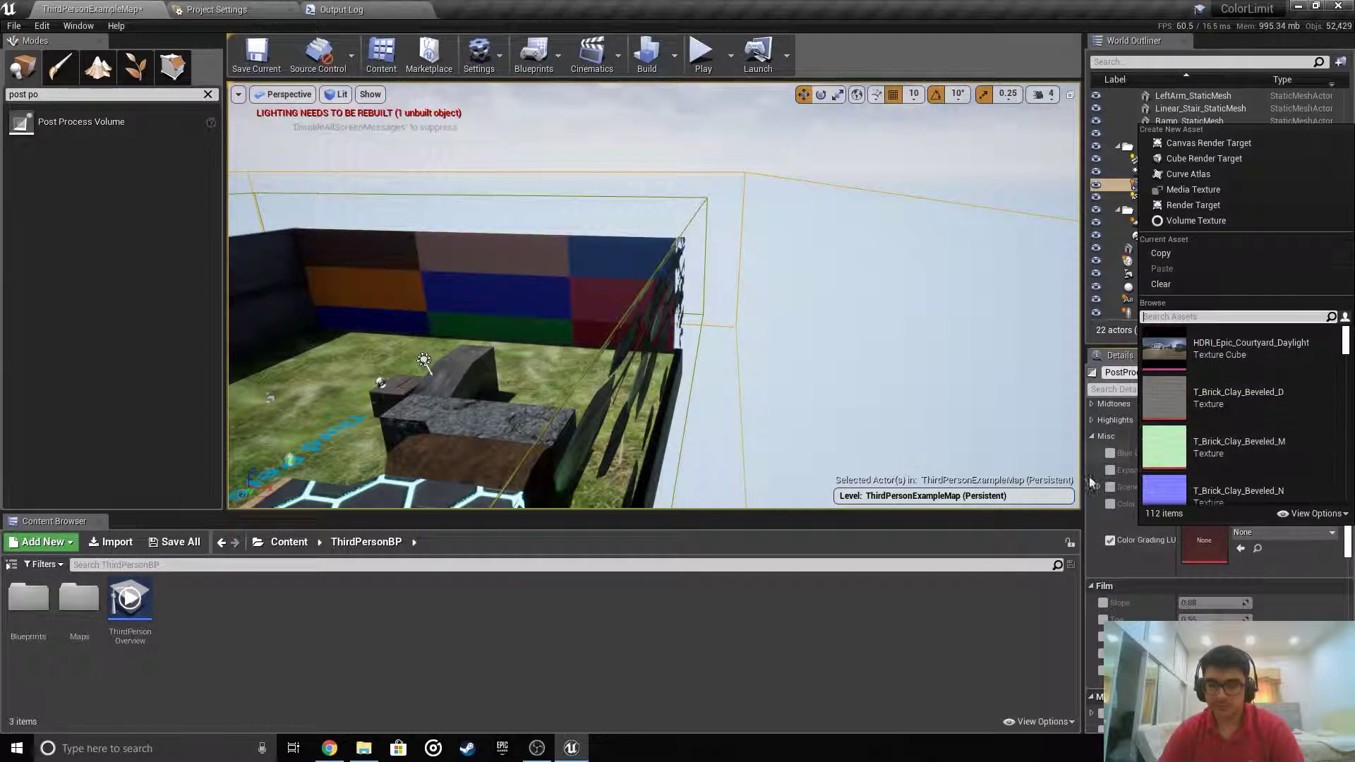
left_click(654, 636)
Import RGBTable16x1.jpg from the Downloads folder into the project's main Content folder
left_click(289, 542)
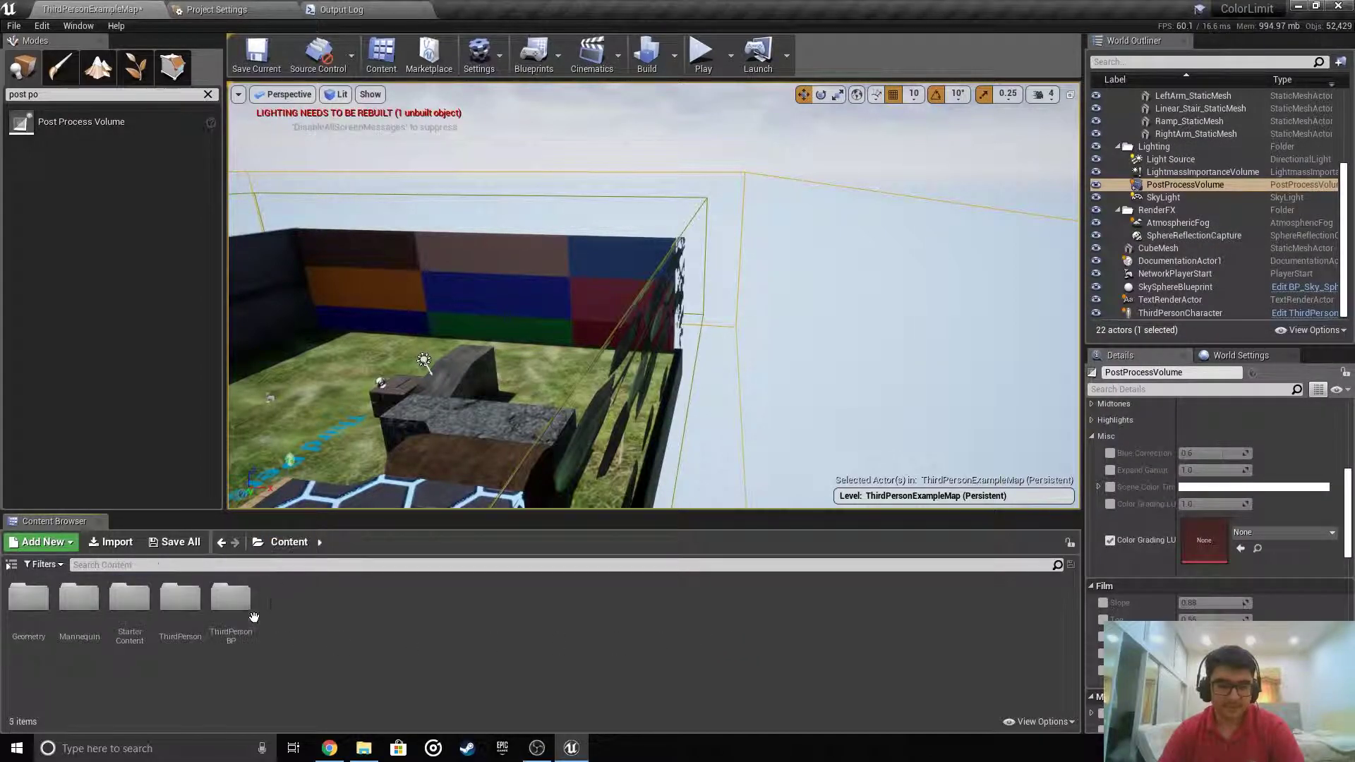
left_click(119, 543)
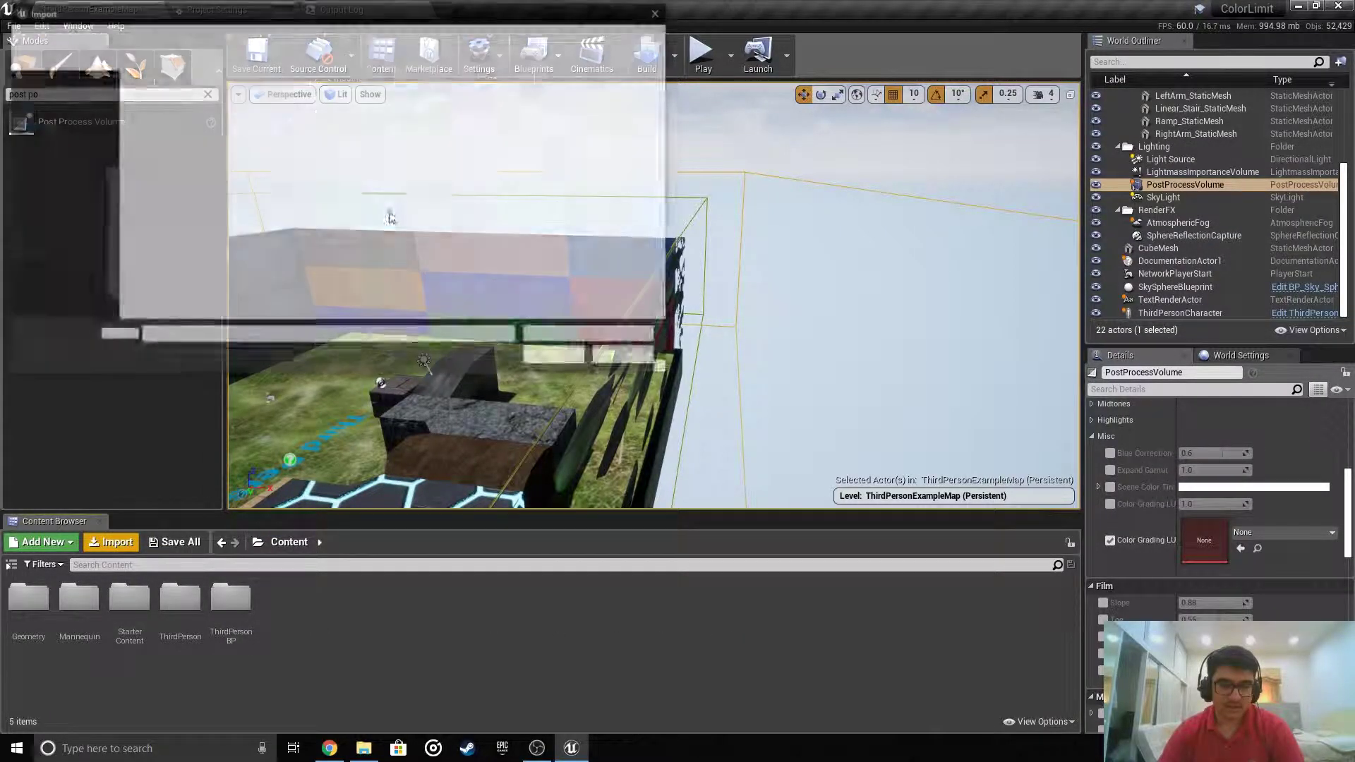
scroll(80, 264, "down", 1)
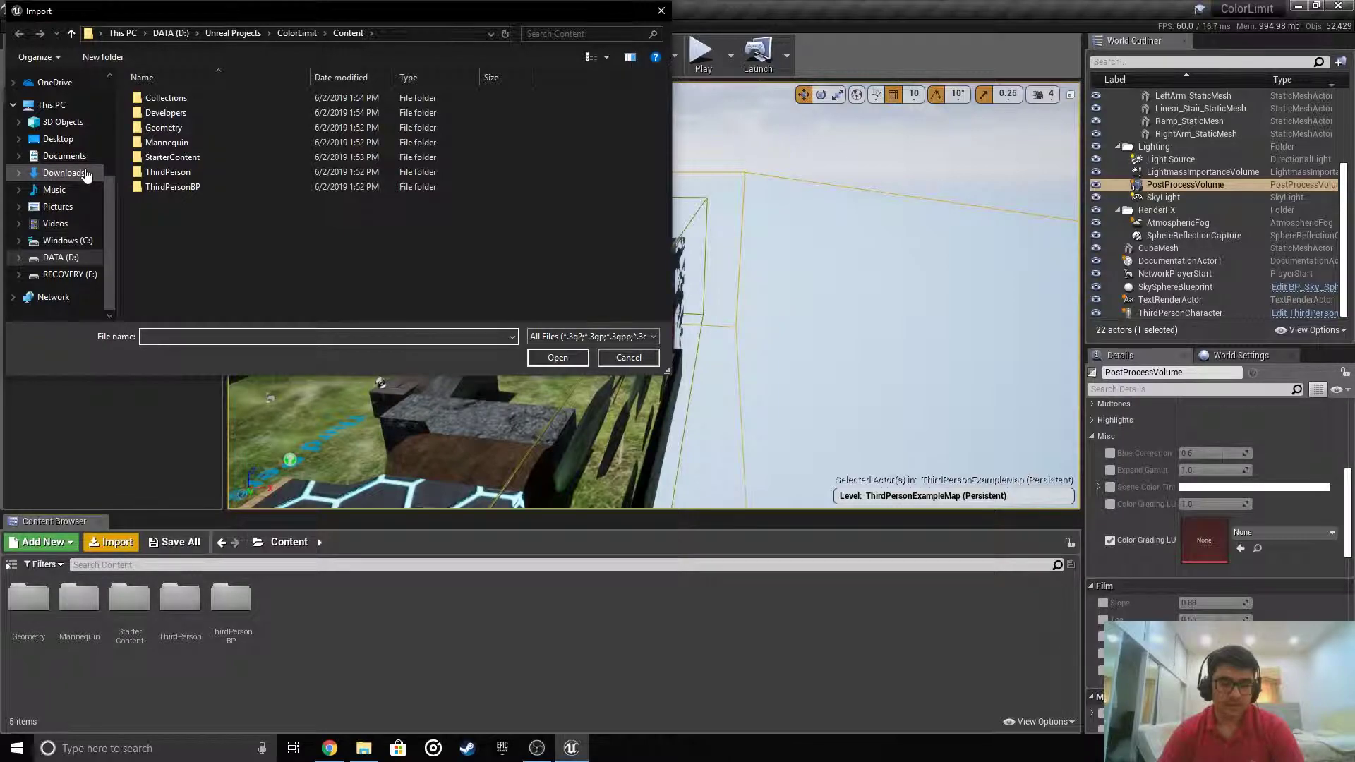
left_click(85, 175)
double_click(193, 131)
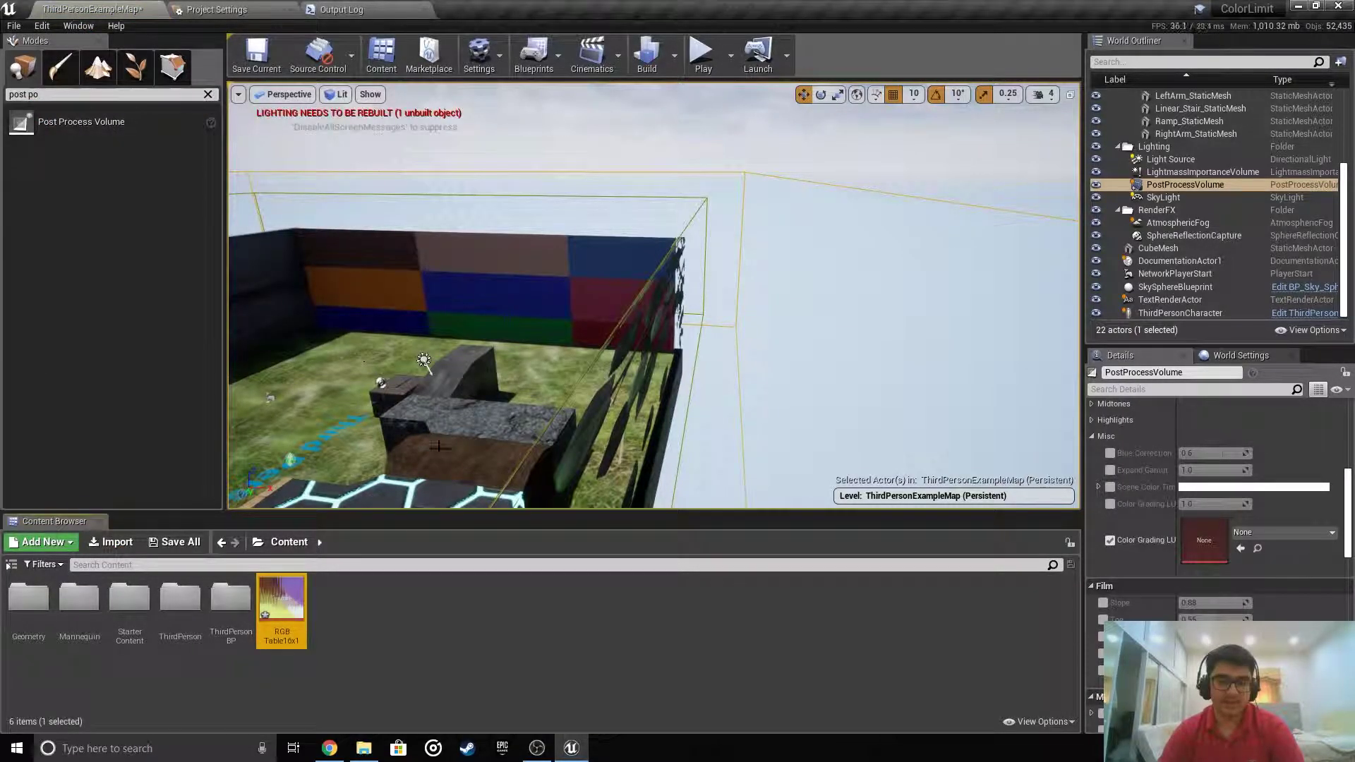
Open the imported RGBTable16x1 texture, set its Texture Group to ColorLookupTable, and save the asset
double_click(281, 607)
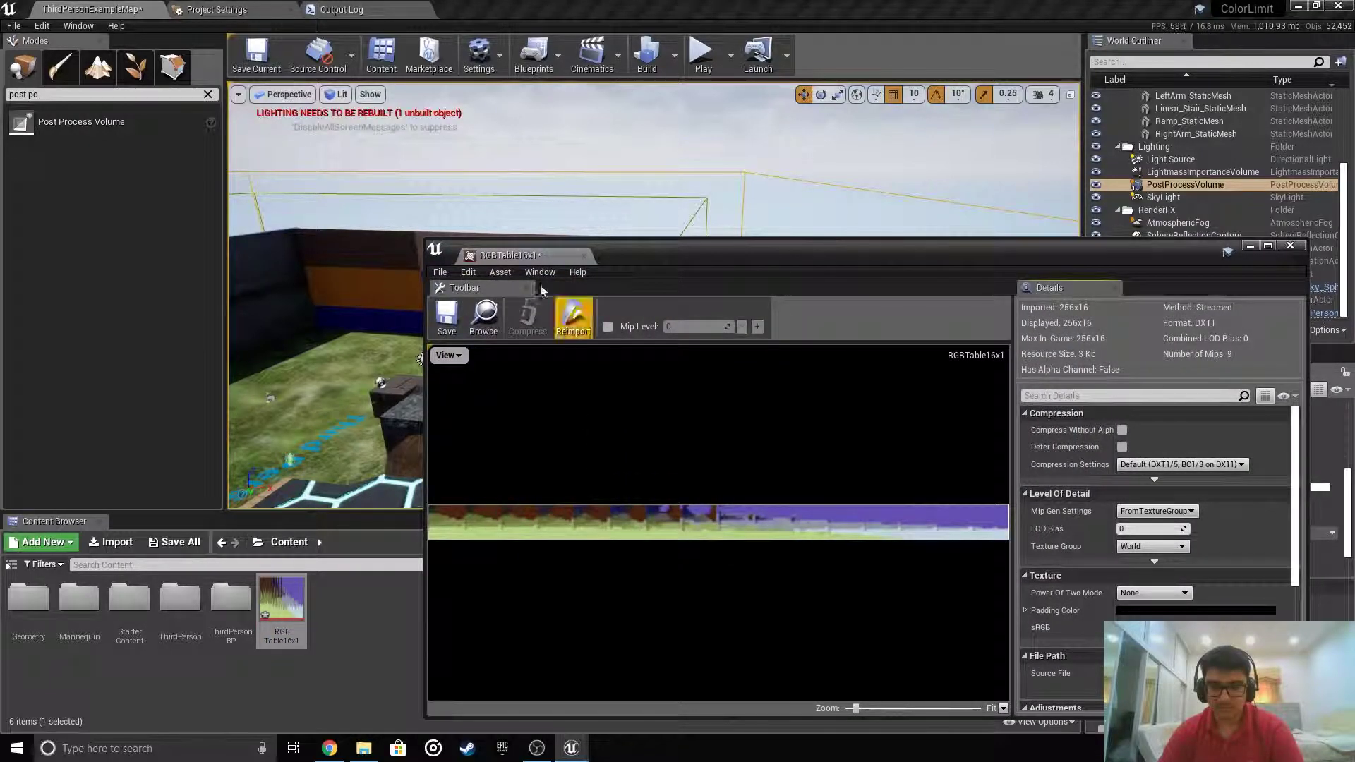
left_click_drag(557, 256, 575, 22)
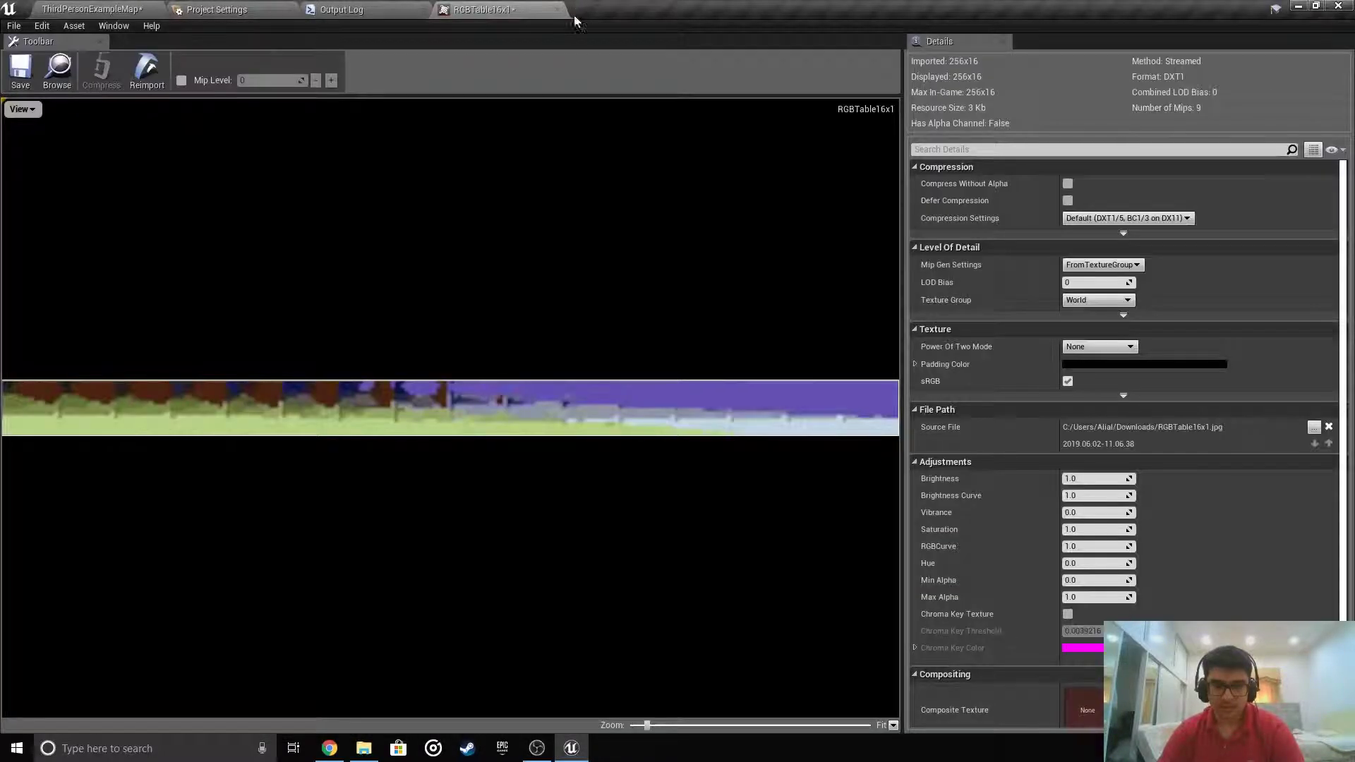
left_click(1092, 298)
left_click(1042, 302)
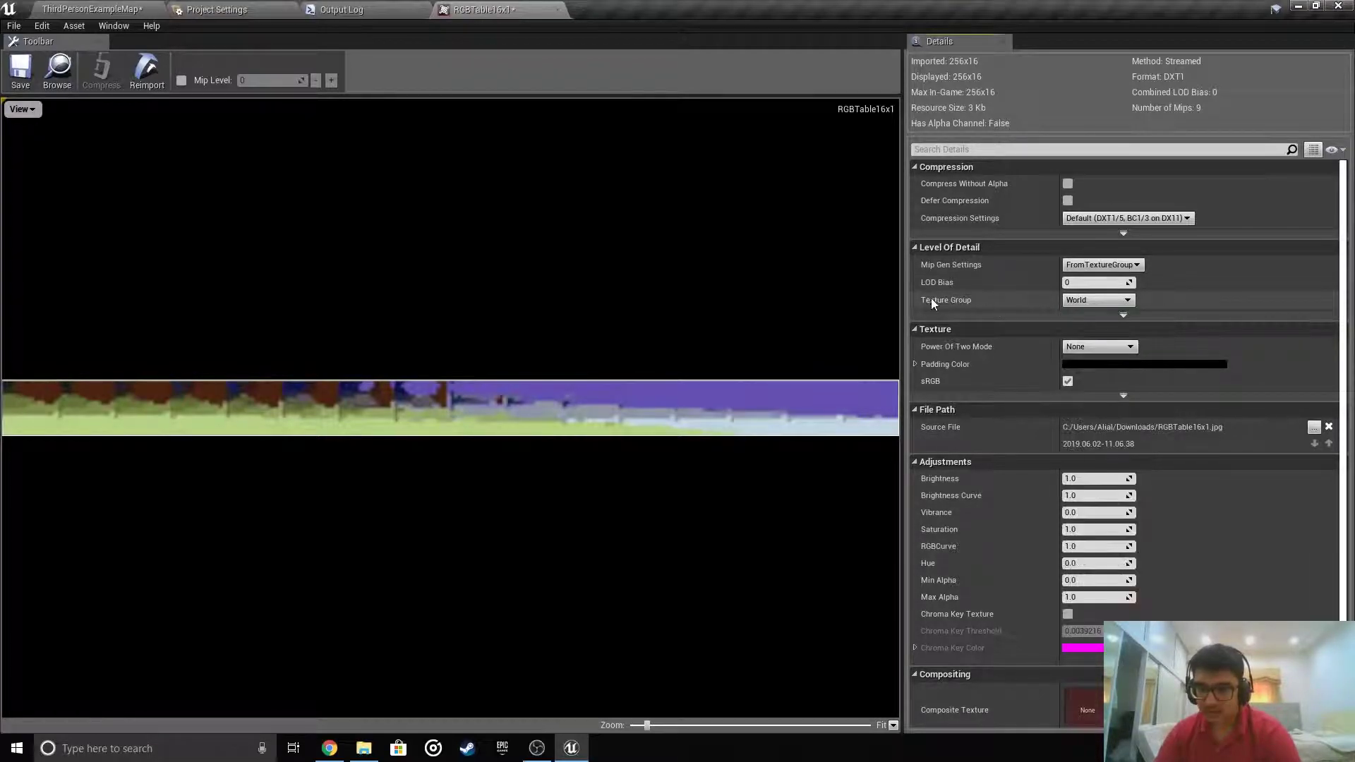
left_click(1100, 300)
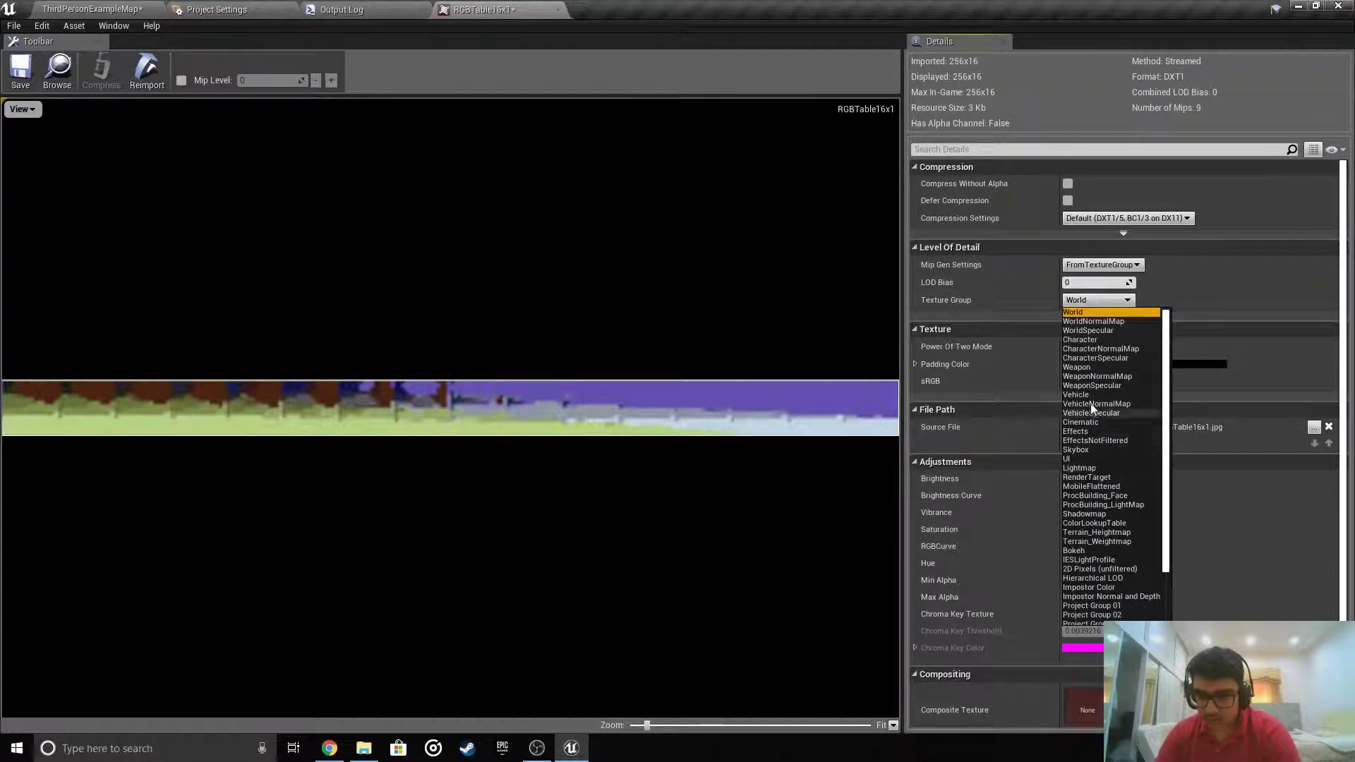
scroll(1083, 409, "down", 2)
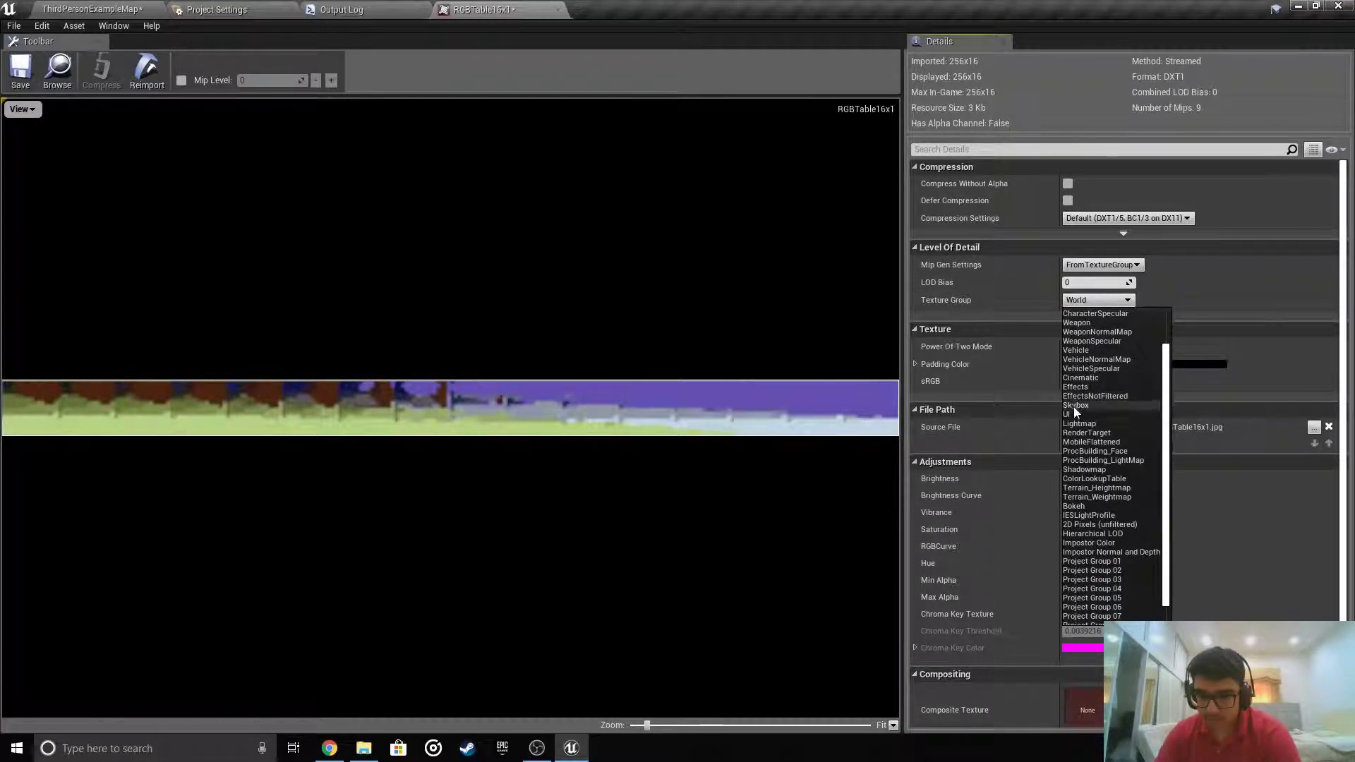
left_click(1109, 480)
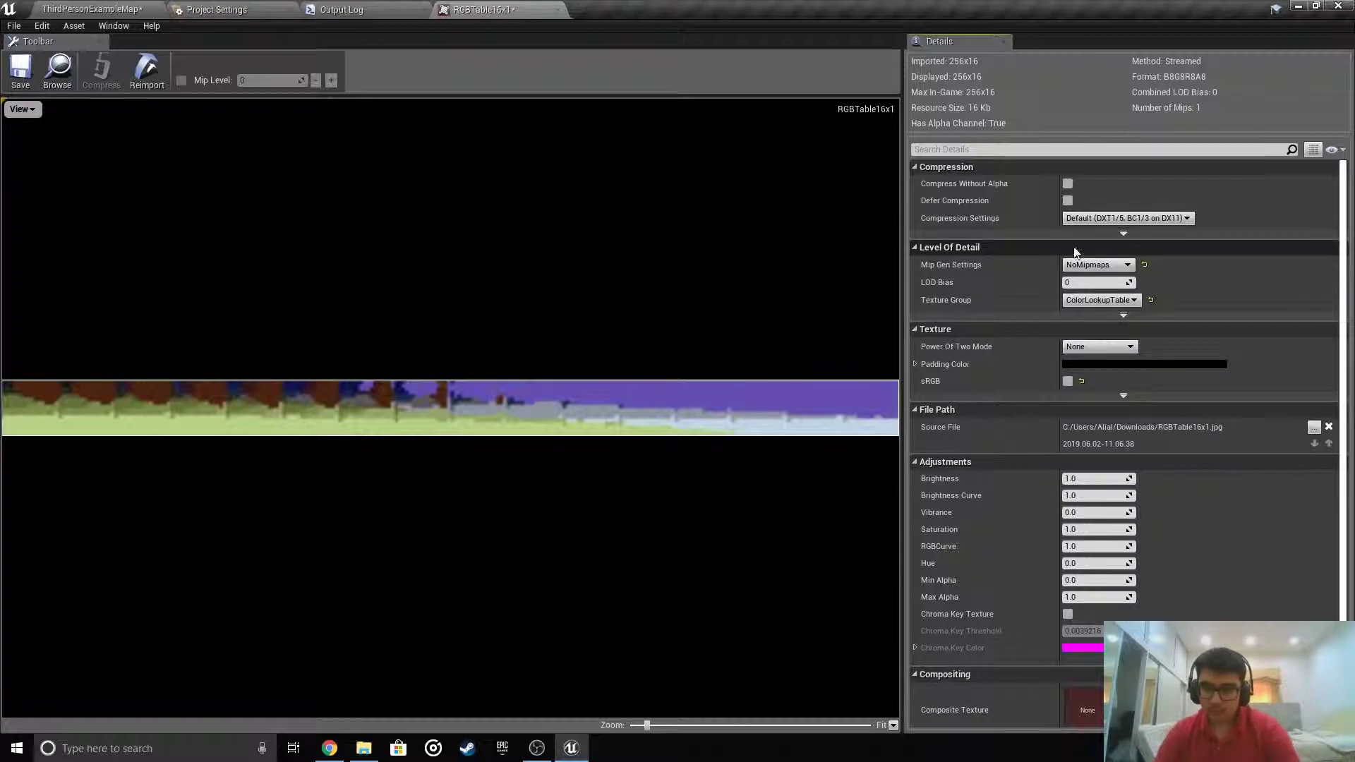
scroll(1066, 396, "down", 1)
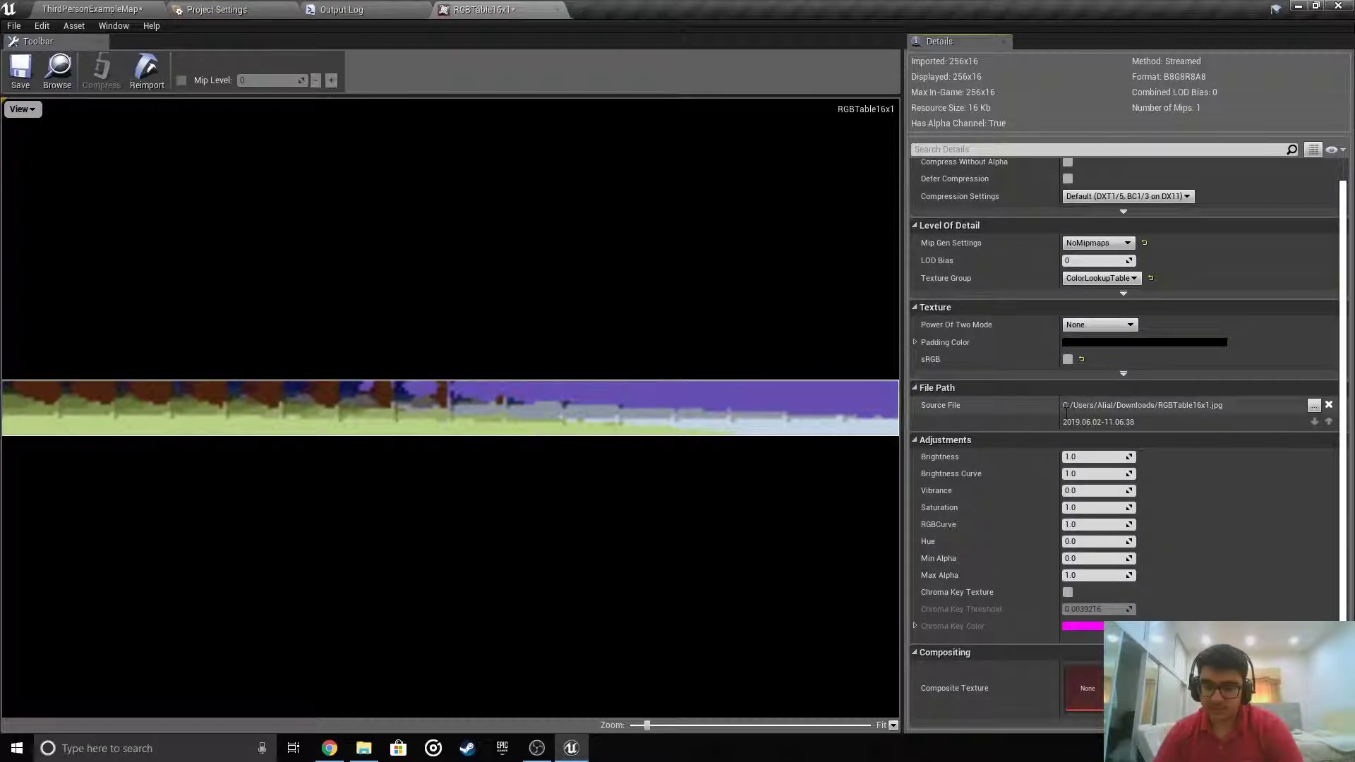
left_click(16, 81)
Assign RGBTable16x1 as the PostProcessVolume's Color Grading LUT back in the level and view the graded scene from above
left_click(92, 10)
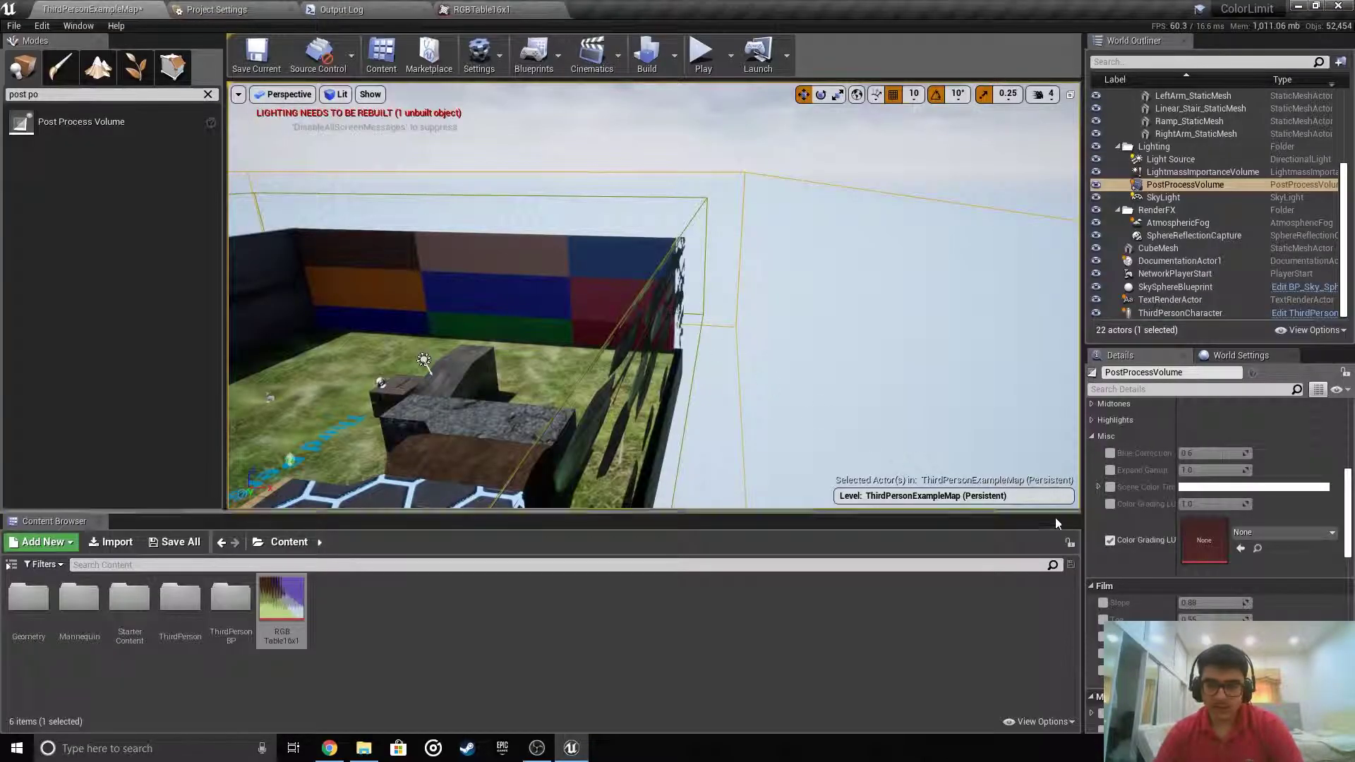
left_click(1271, 535)
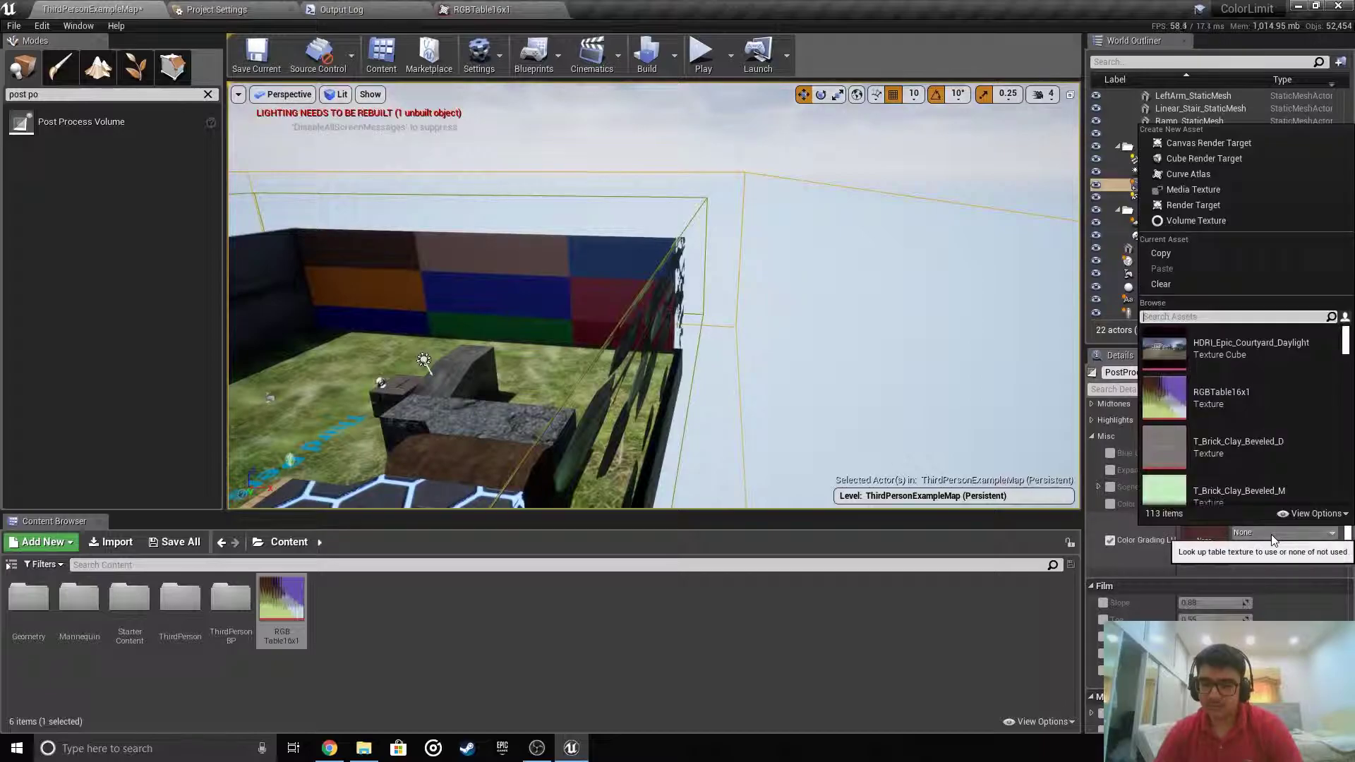
left_click(1221, 404)
key("w")
right_click_drag(1019, 353, 973, 451)
key("w")
key("s")
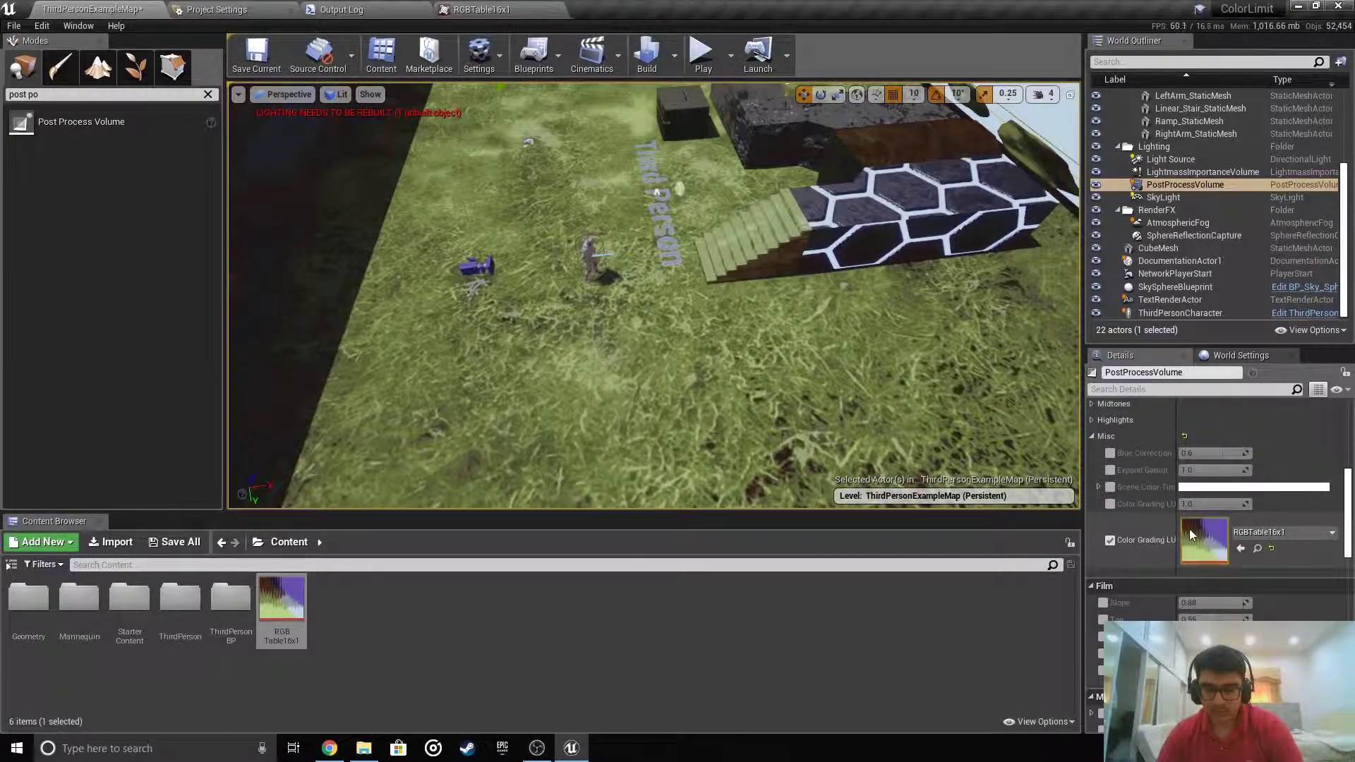
Clear the Color Grading LUT and reassign RGBTable16x1 to compare the scene without and with the grading
left_click(1240, 549)
left_click(1243, 533)
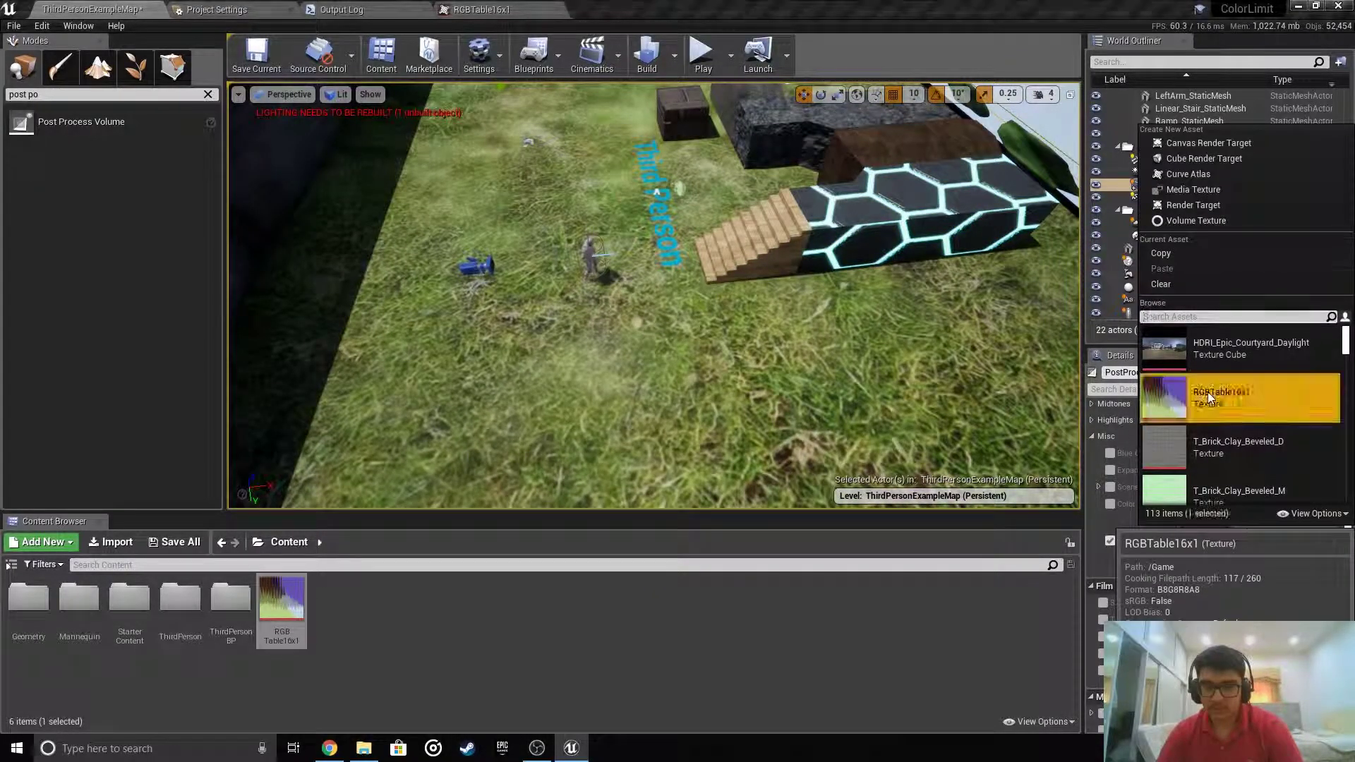
left_click(1209, 397)
Inspect how the color grading affects the blocks, stairs, colored wall, dark walls and foliage across the level
key("w")
right_click_drag(1023, 395, 811, 353)
key("w")
key("w")
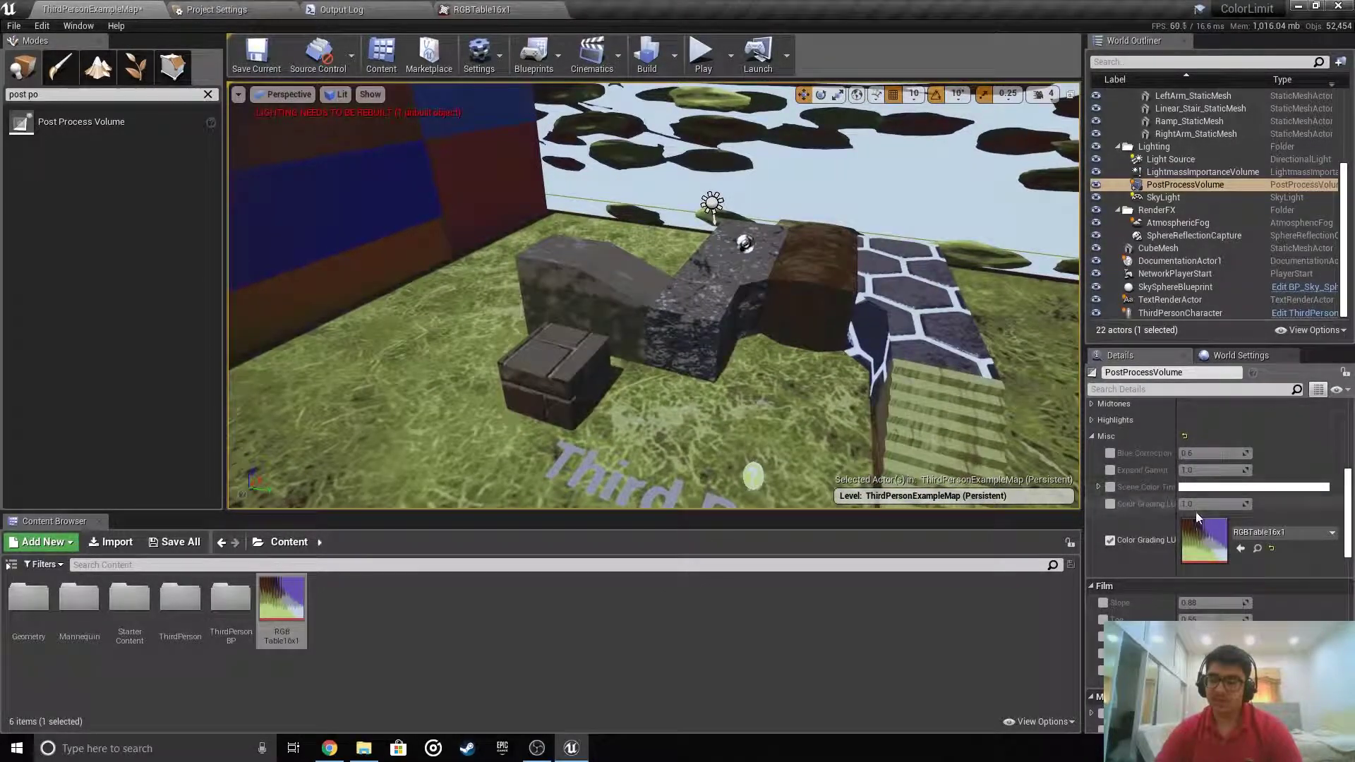
right_click_drag(917, 381, 912, 379)
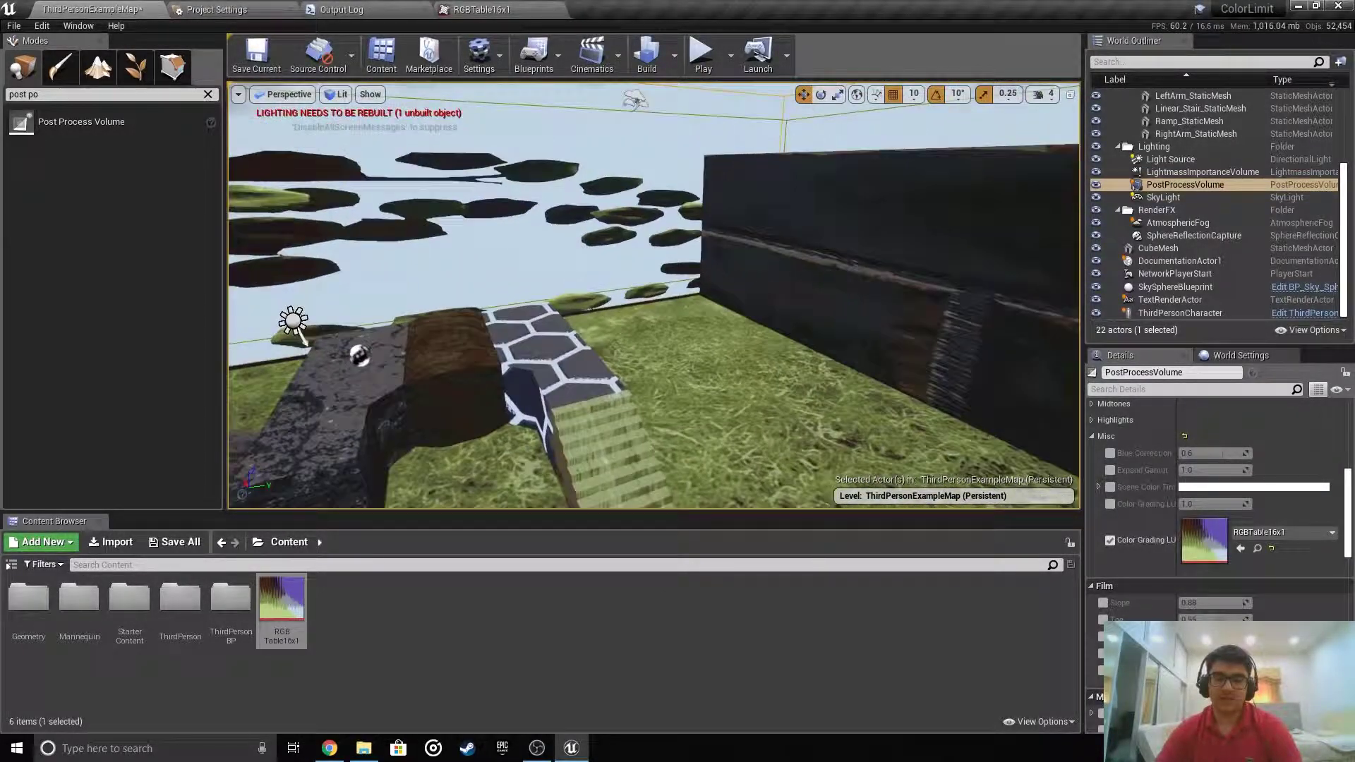
mouse_move(629, 147)
right_mouse_down()
mouse_move(550, 151)
mouse_move(515, 179)
mouse_move(642, 158)
mouse_move(621, 154)
right_mouse_up()
key("s")
key("w")
right_click_drag(529, 300, 614, 268)
Play the level and run and jump the character around the grass, stairs and blocks to examine the grading in-game
left_click(704, 55)
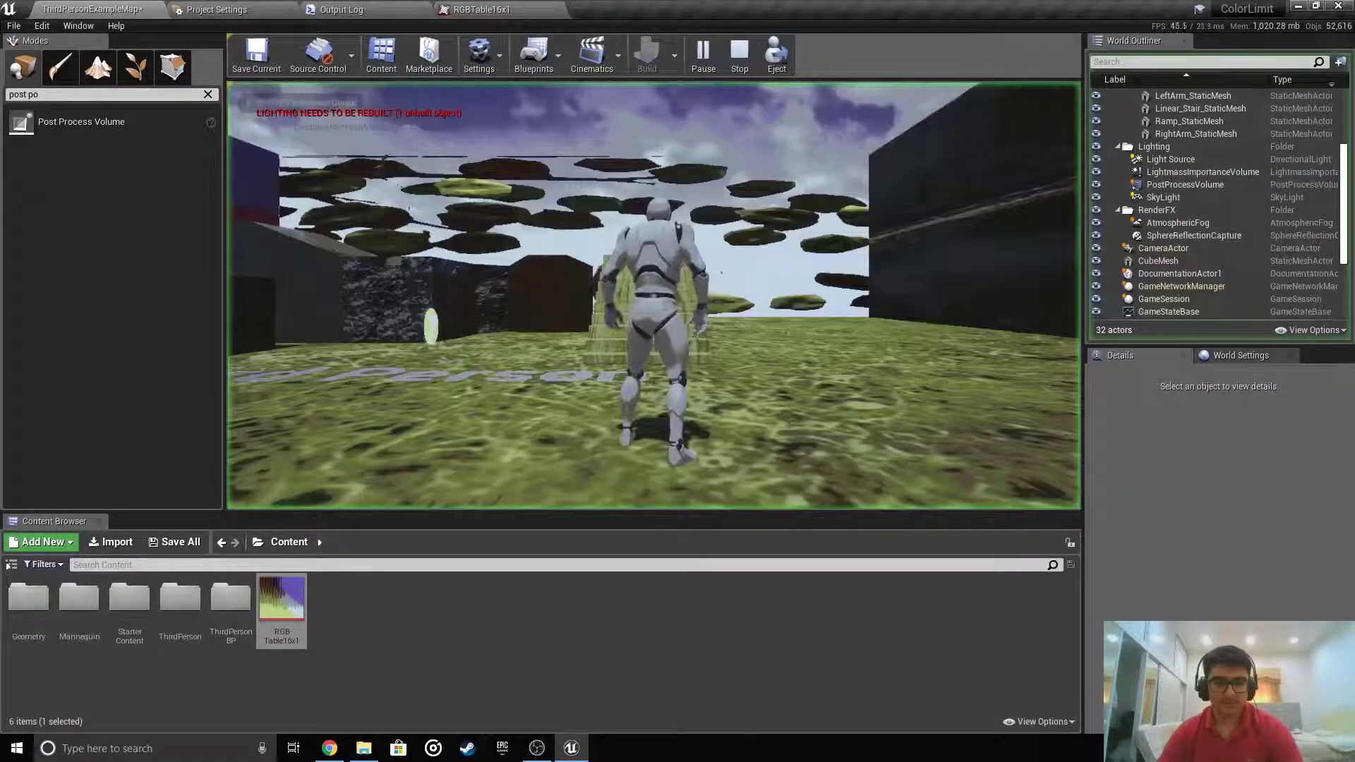
key("w")
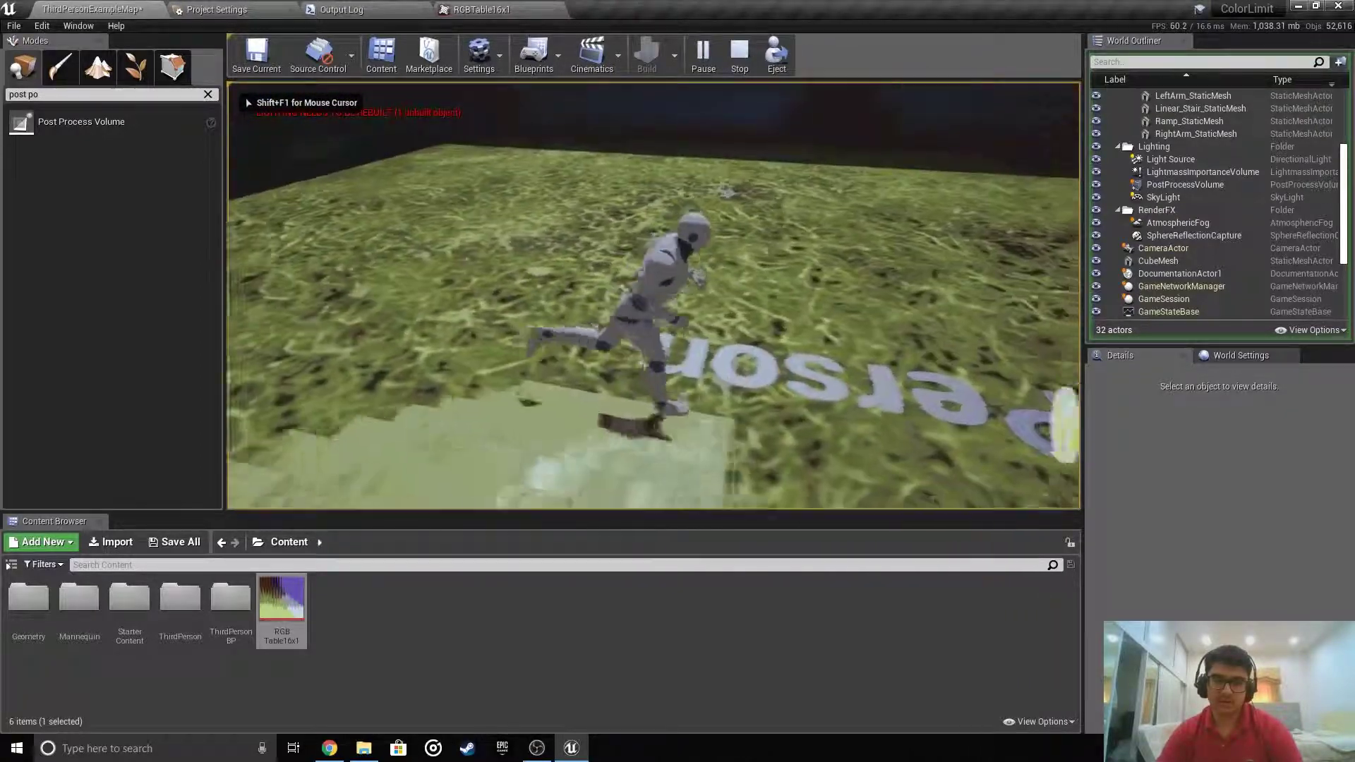
key("space")
key("w")
key("space")
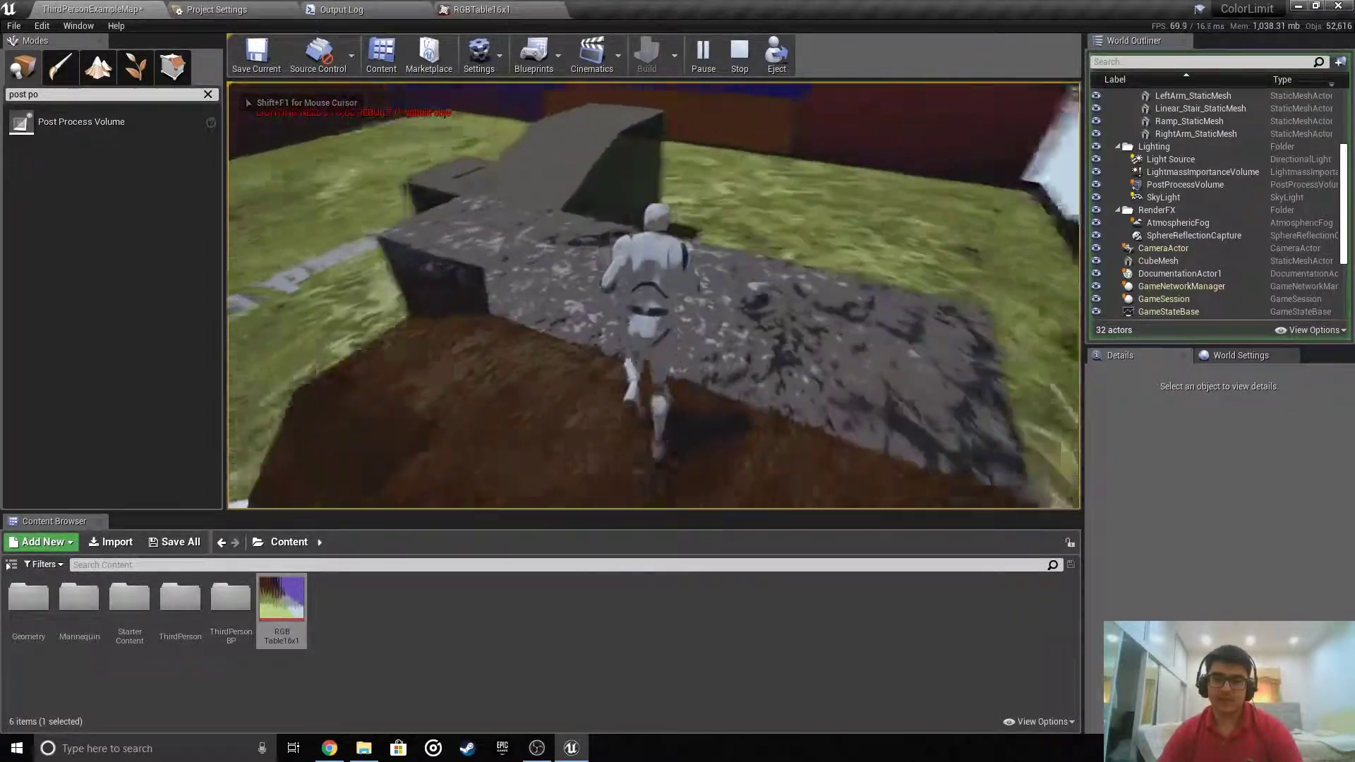
key("w")
key("space")
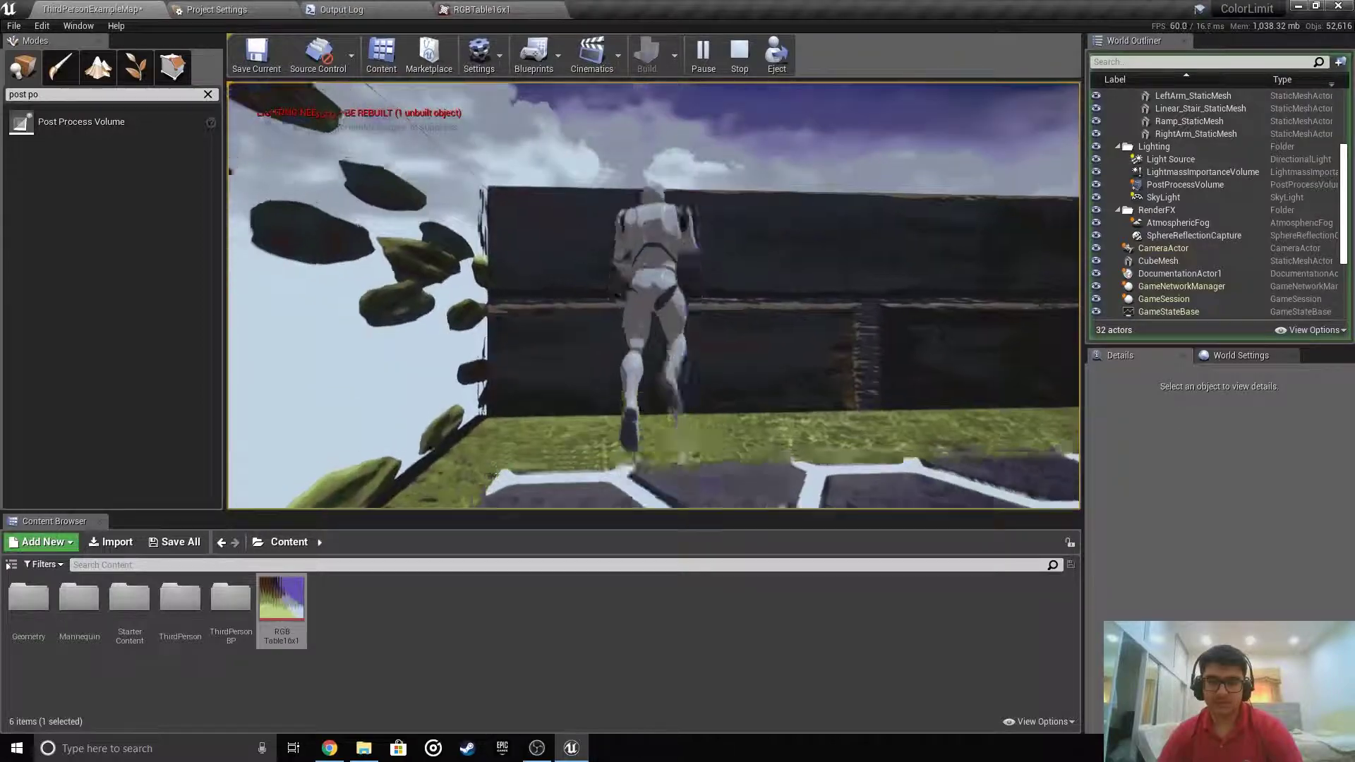
key("w")
key("space")
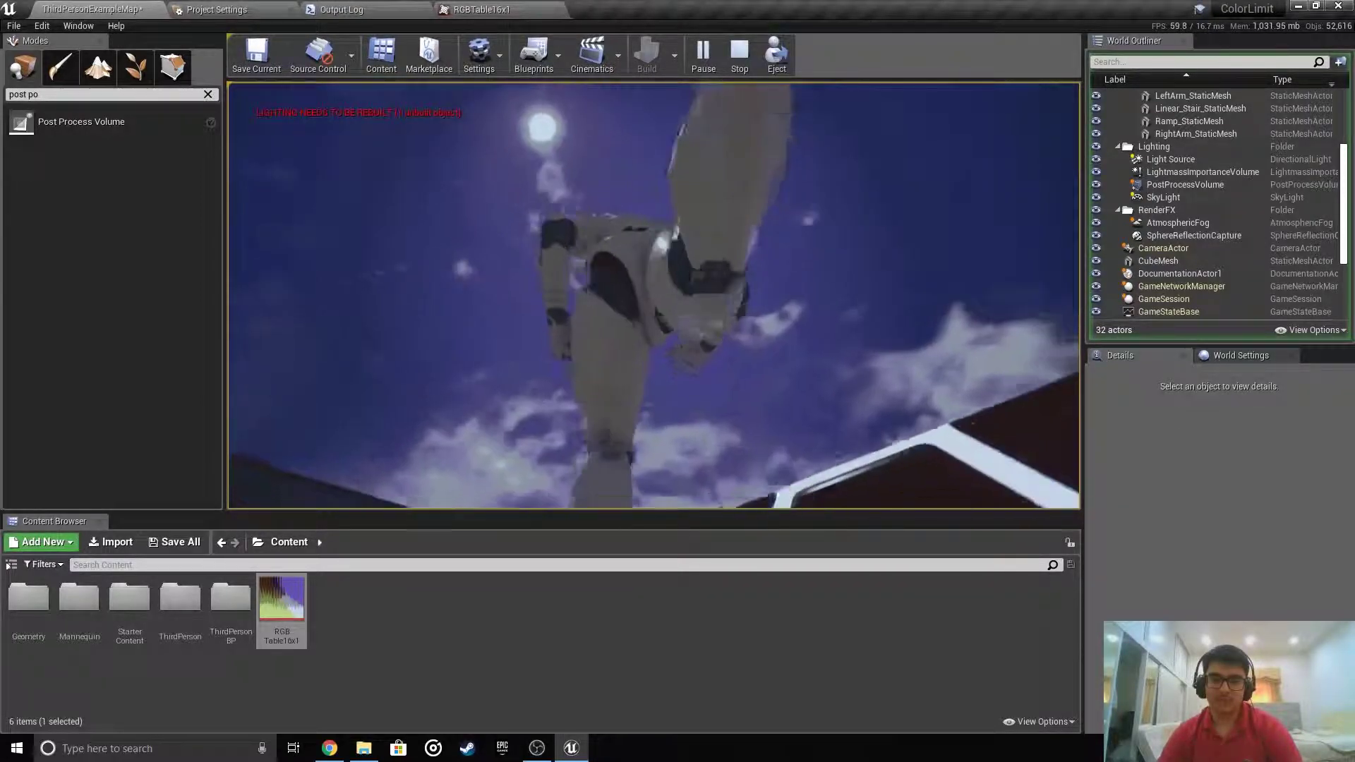
Switch the running game to fullscreen, move the character over the stairs and blocks, and end the play session
key("shift+F1")
key("F11")
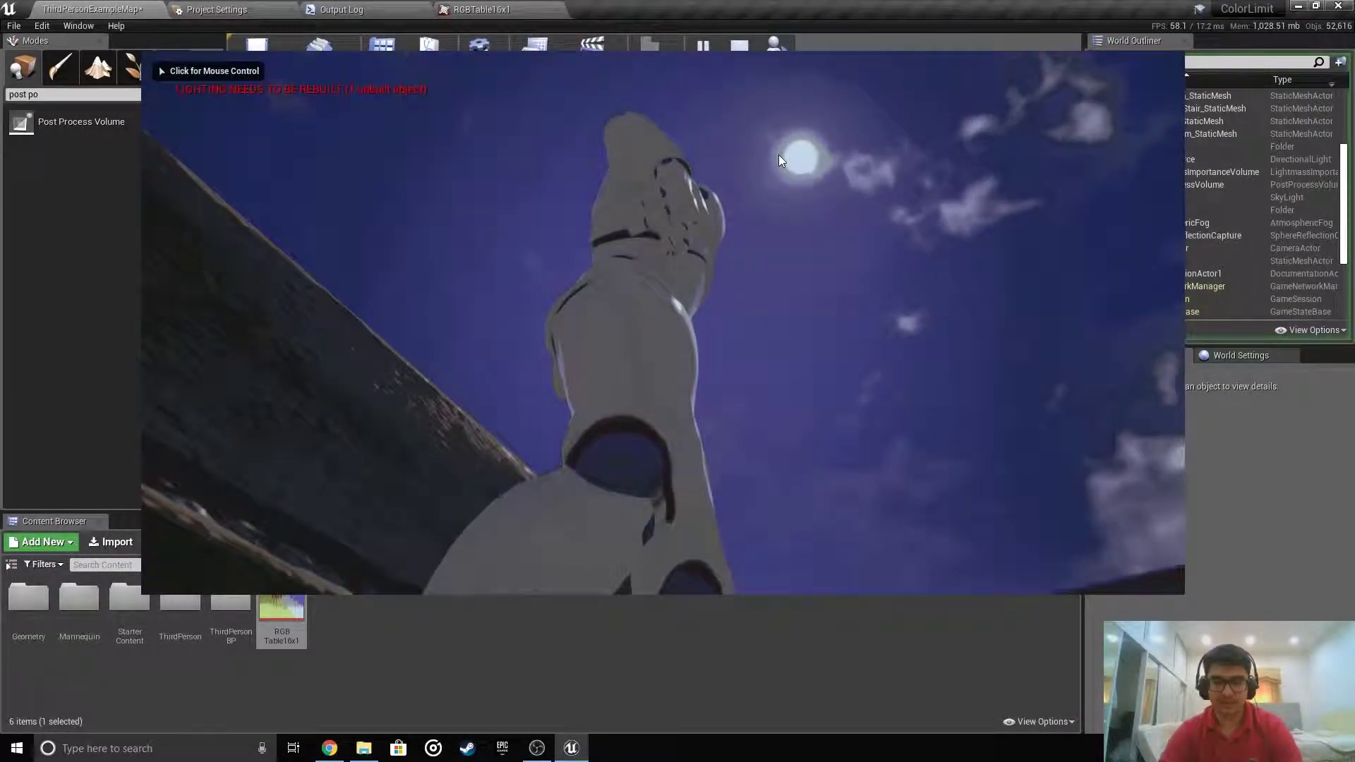
left_click(777, 155)
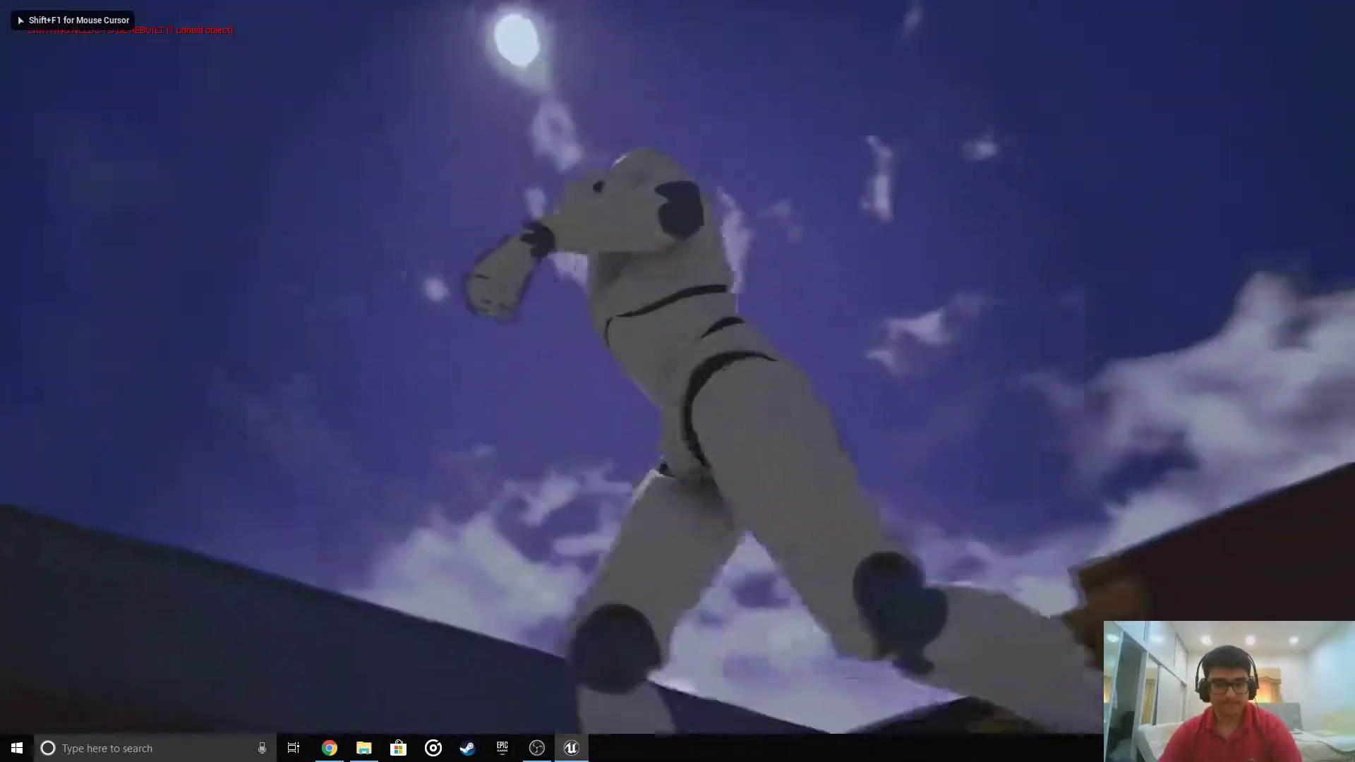
key("w")
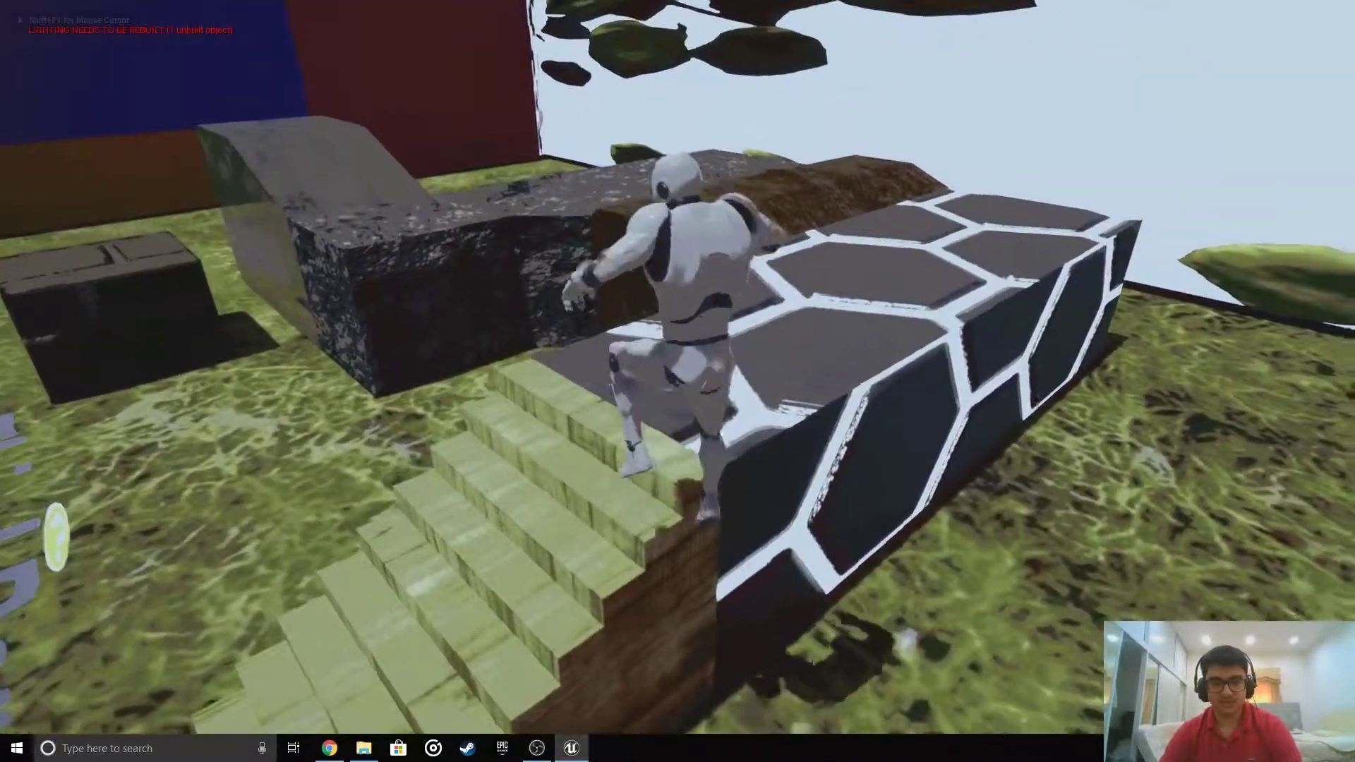
key("w")
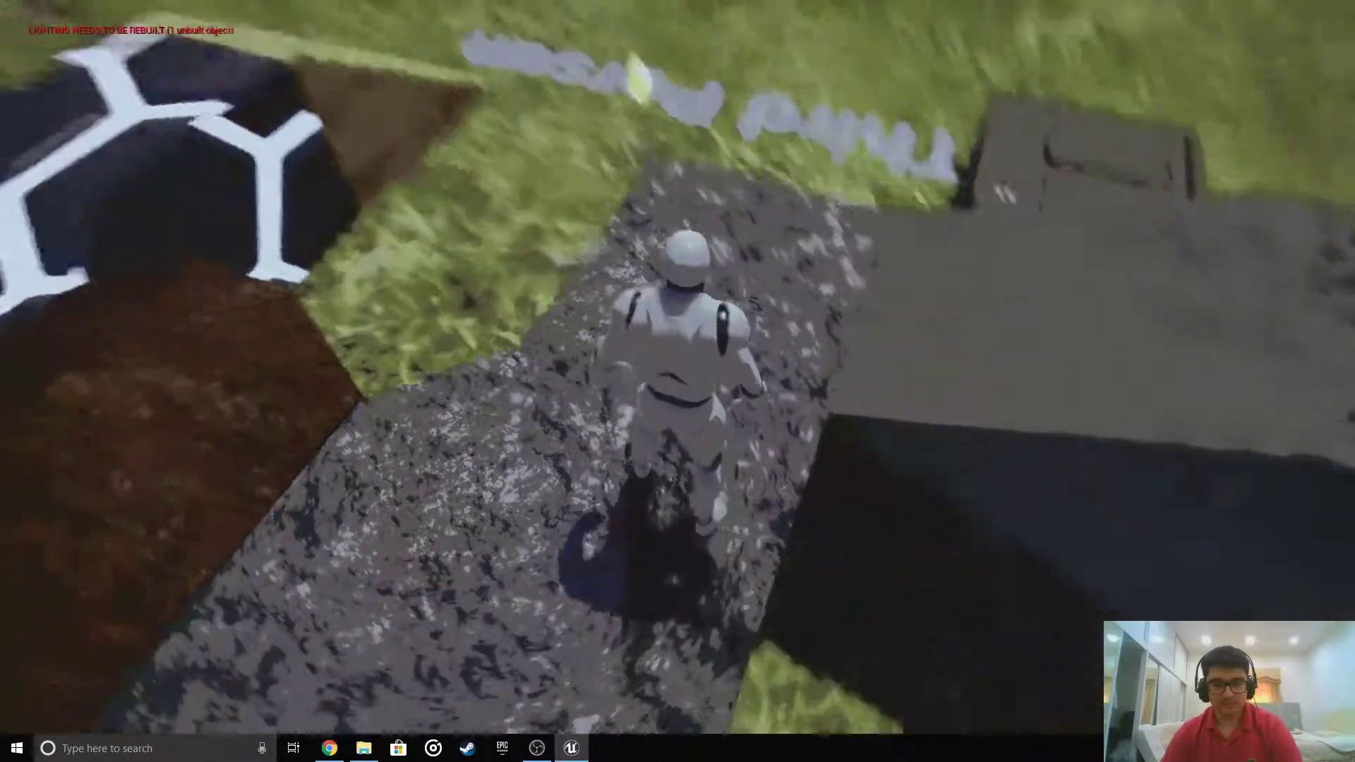
key("Escape")
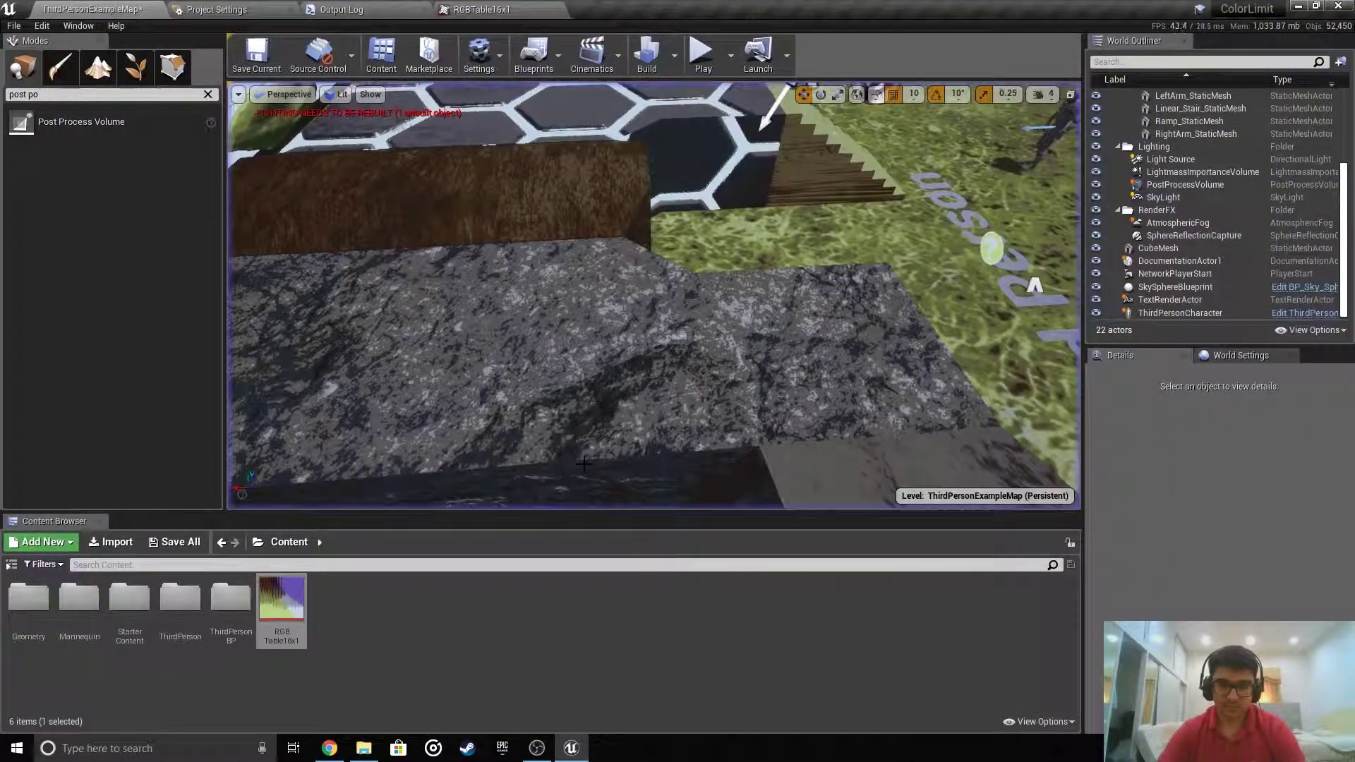
Lower the Resolution Scale in the Engine Scalability Settings to 48% and test the level in fullscreen play
left_click(501, 73)
mouse_move(551, 253)
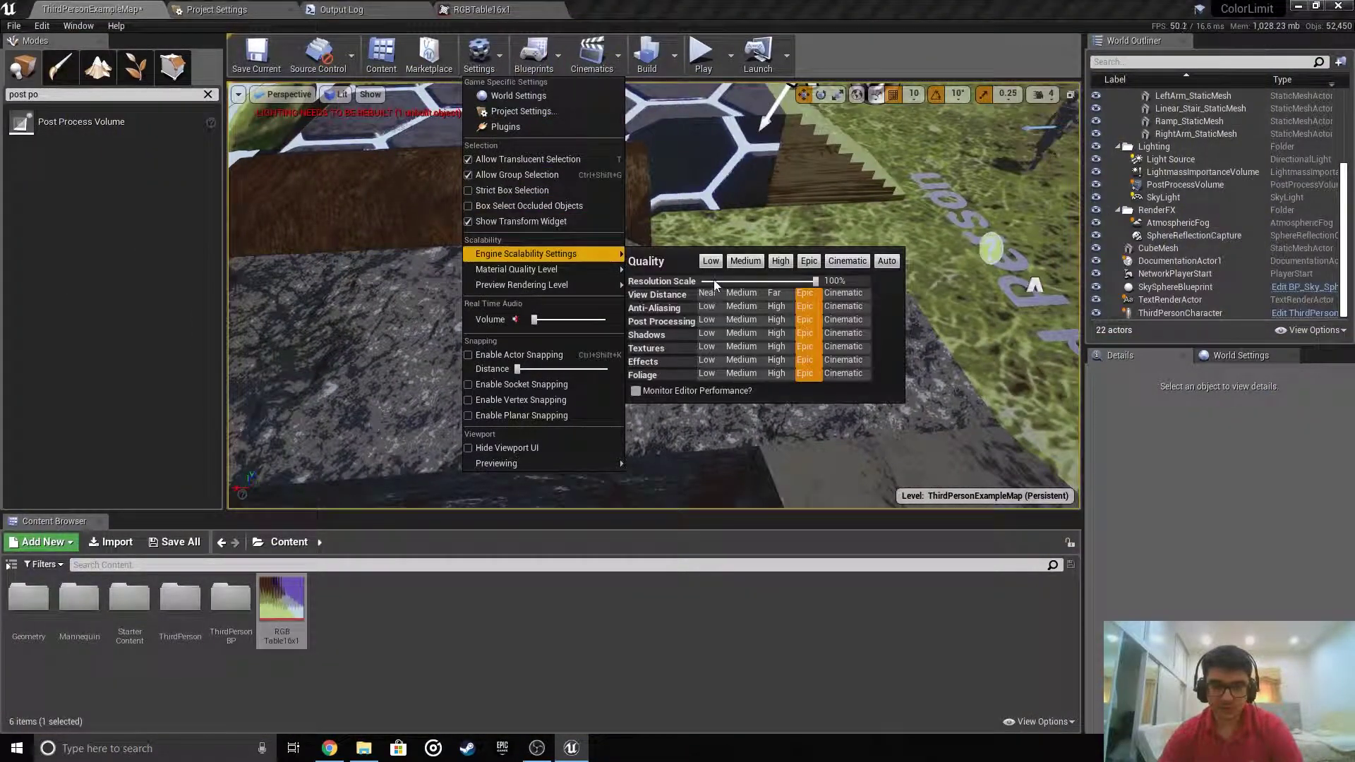
left_click_drag(726, 281, 739, 283)
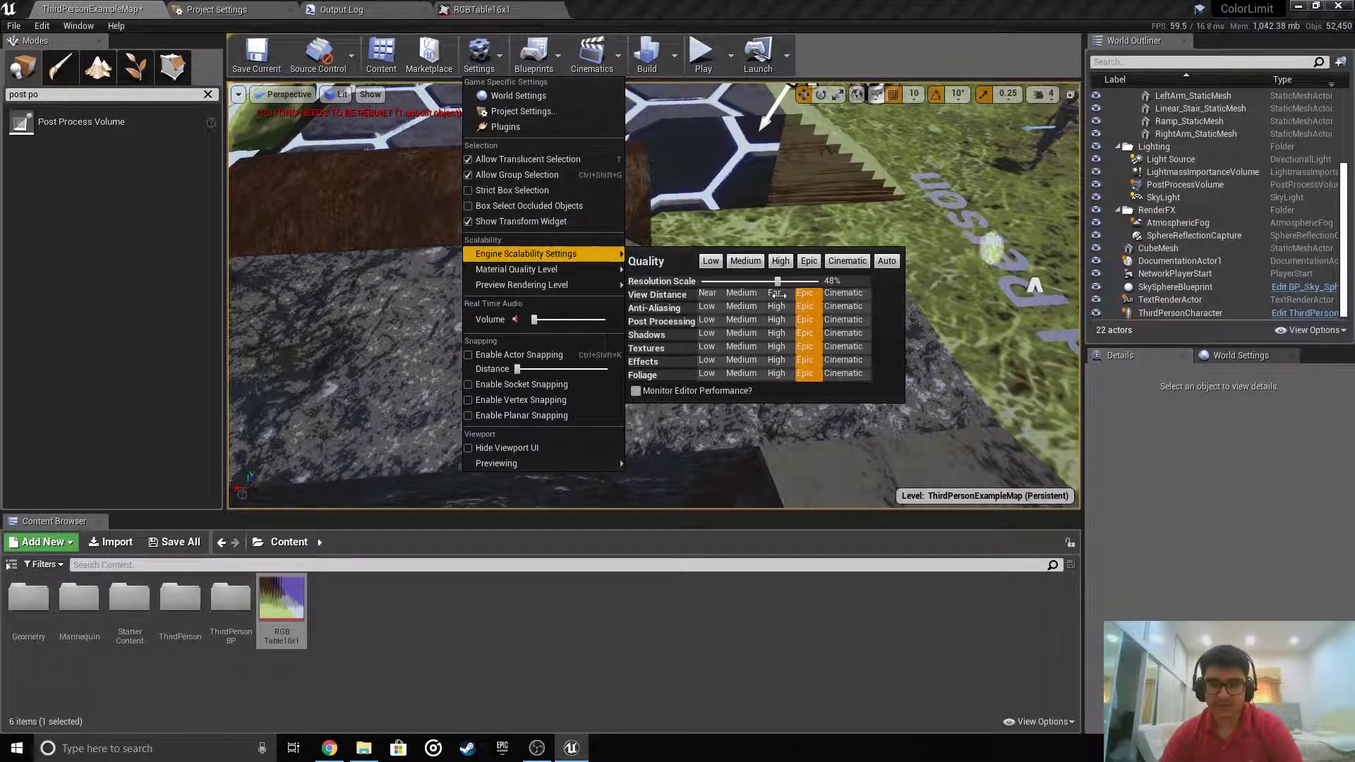
left_click(702, 53)
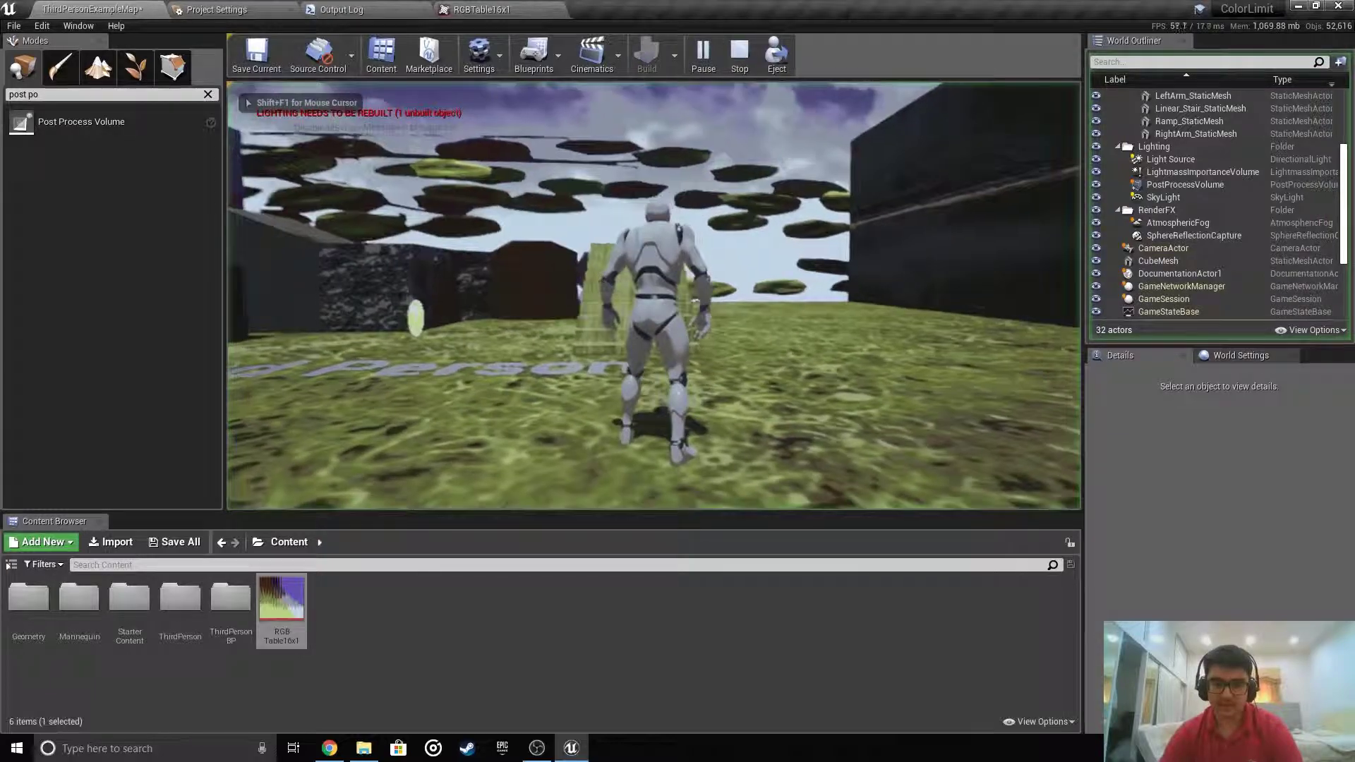
key("shift+F1")
key("F11")
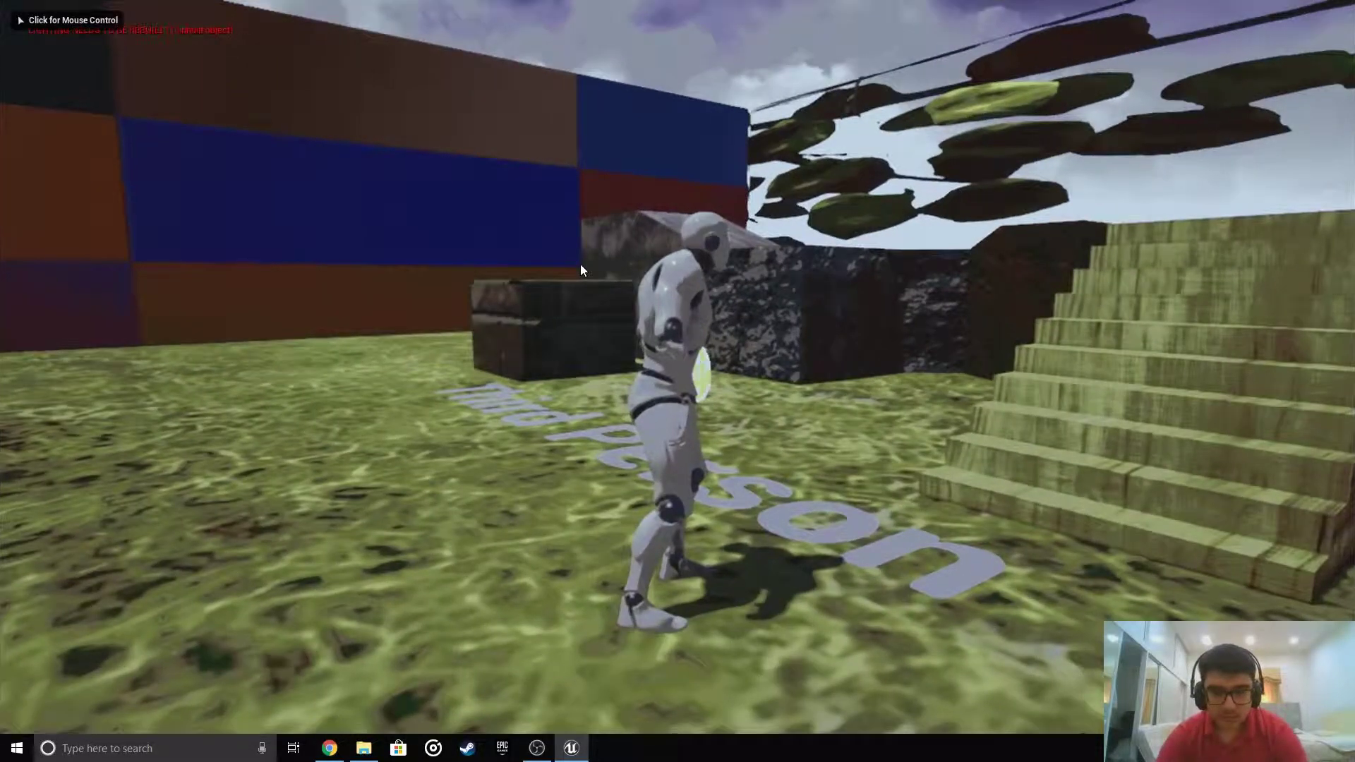
key("Escape")
key("F11")
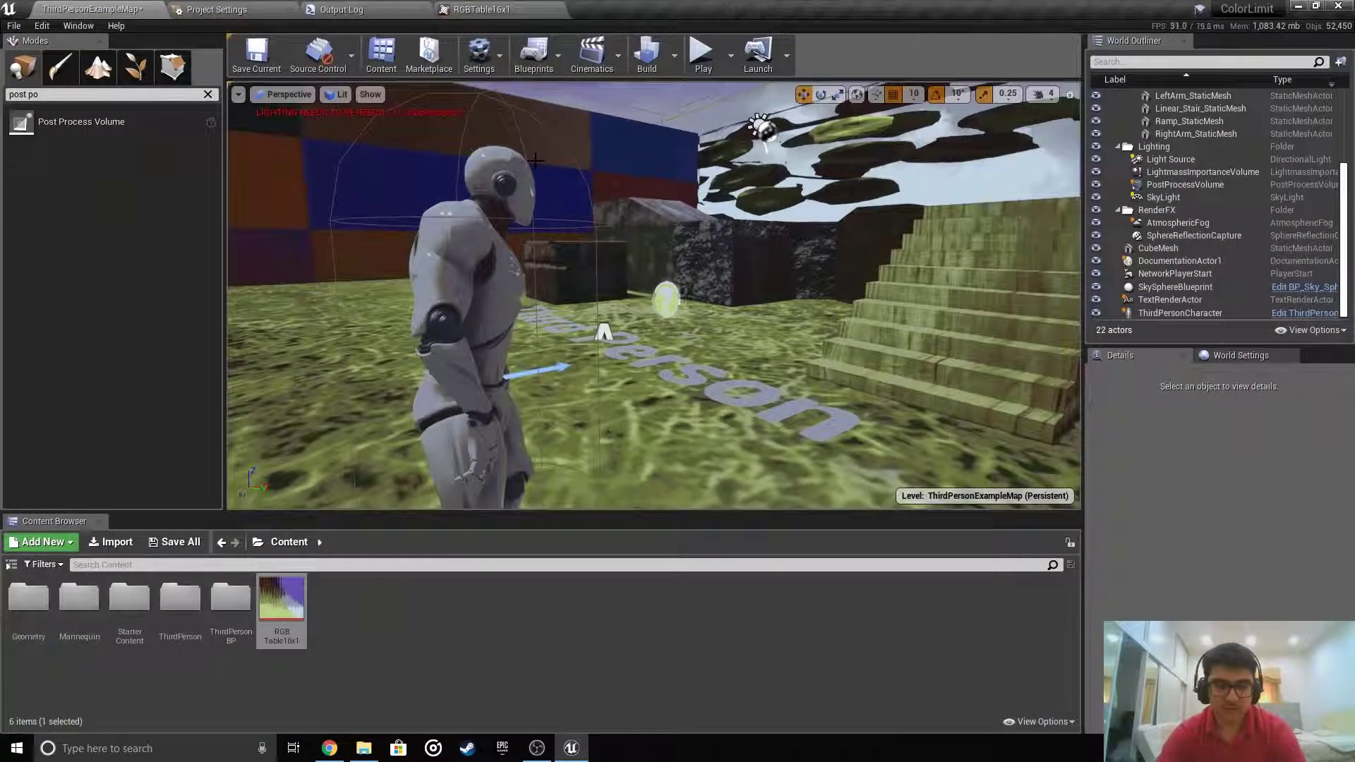
Set the Resolution Scale in the Engine Scalability Settings to 1% and briefly playtest the level
left_click(479, 57)
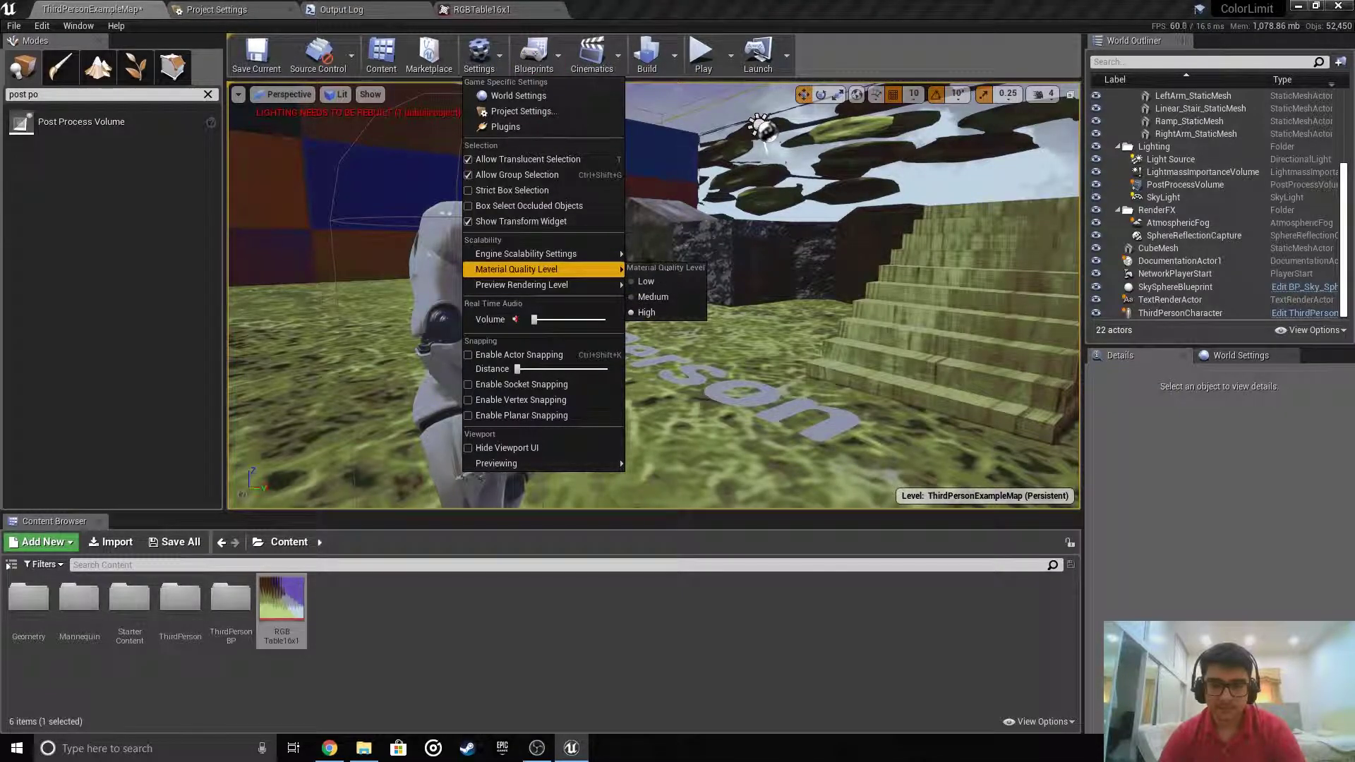
mouse_move(612, 258)
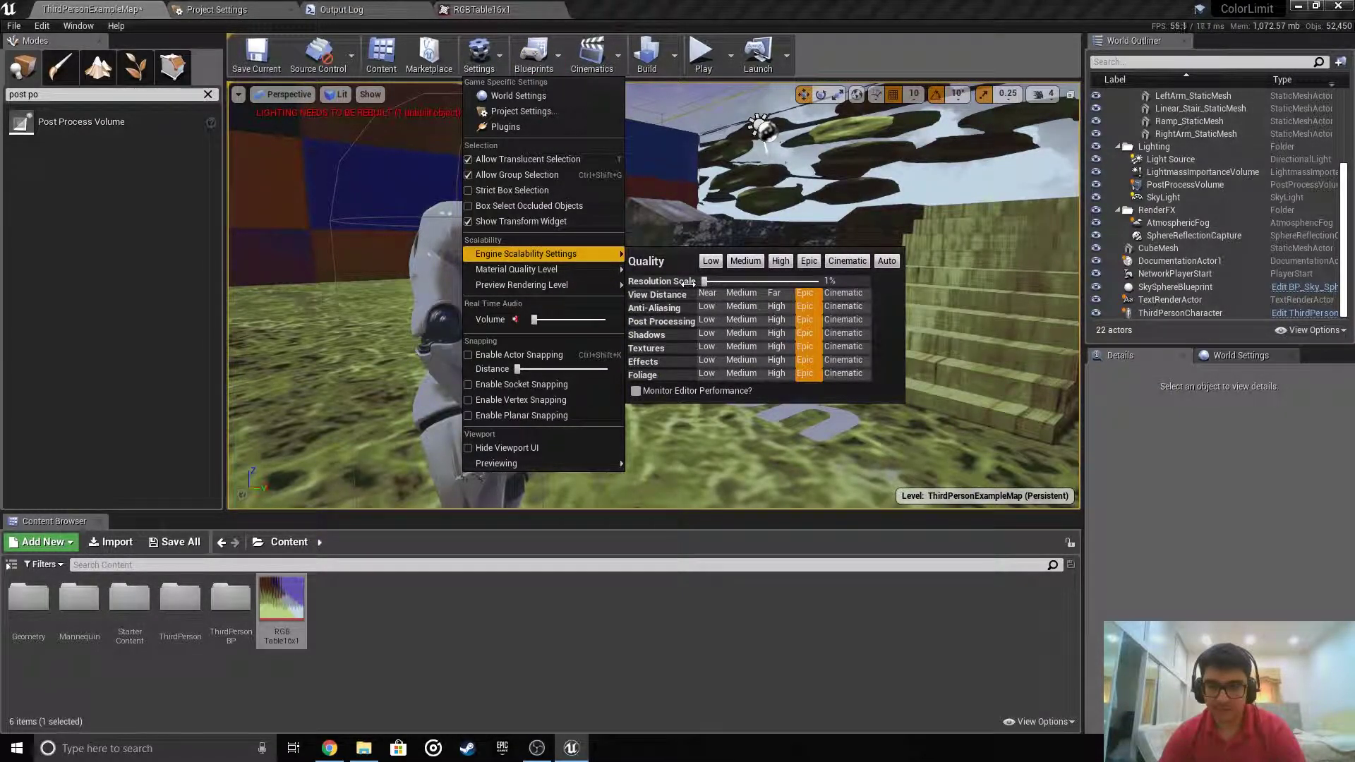
left_click(700, 55)
left_click(691, 117)
key("Escape")
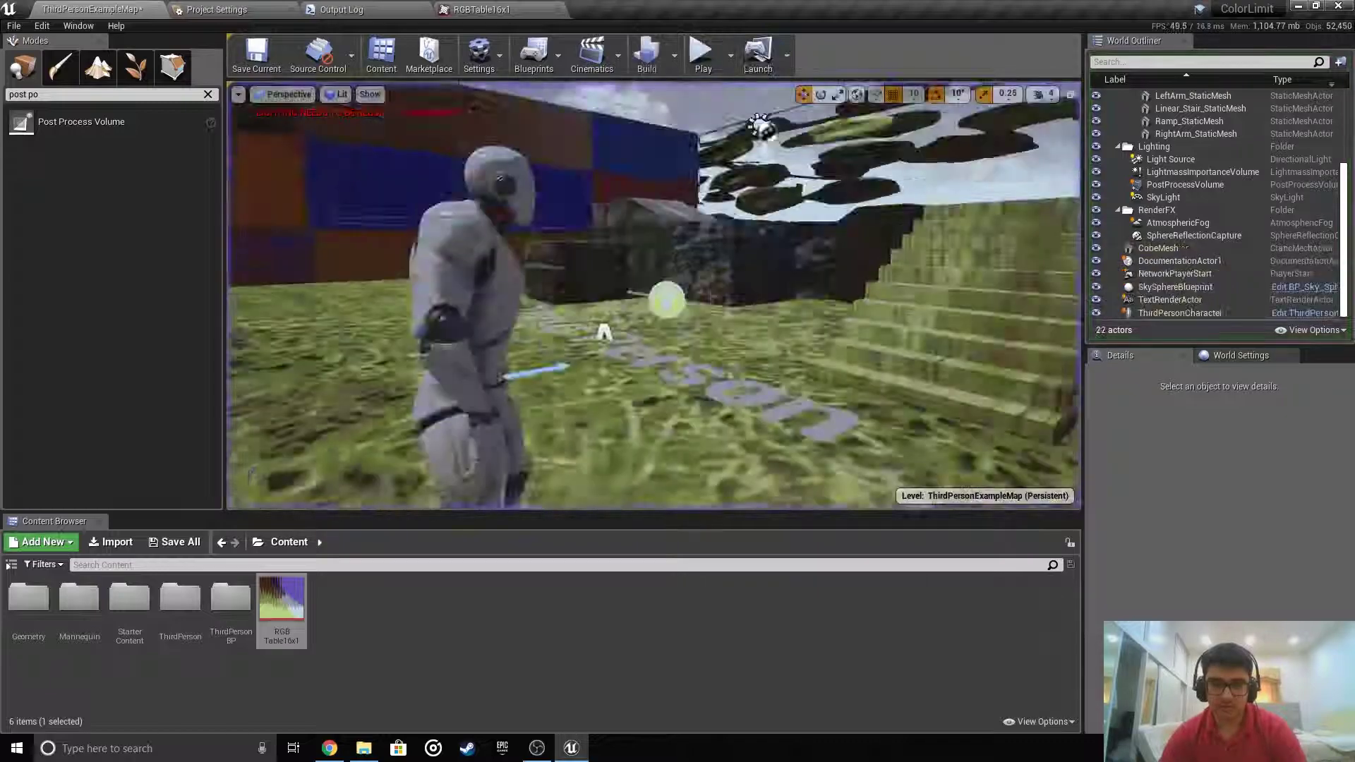
Set the Resolution Scale in the Engine Scalability Settings to 13%
left_click(479, 57)
mouse_move(565, 254)
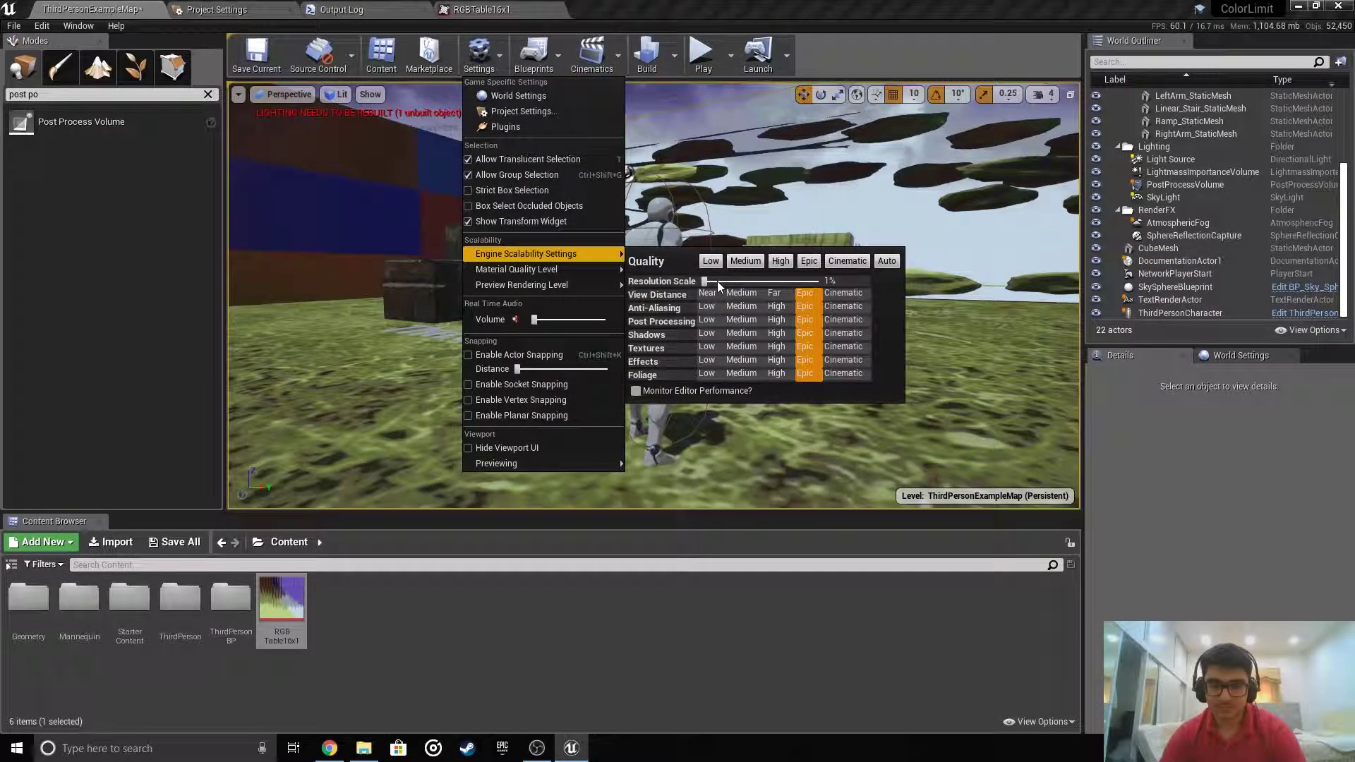
left_click_drag(717, 280, 734, 280)
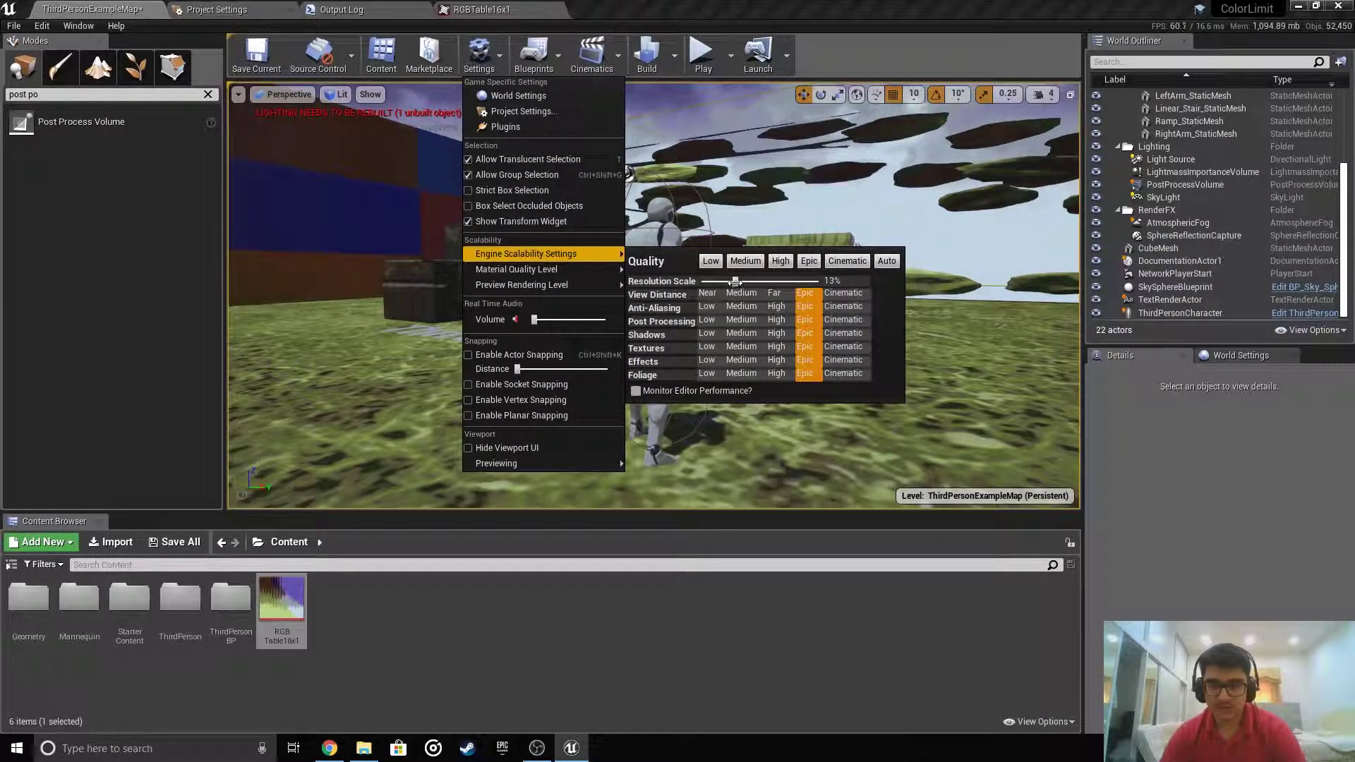
left_click(484, 58)
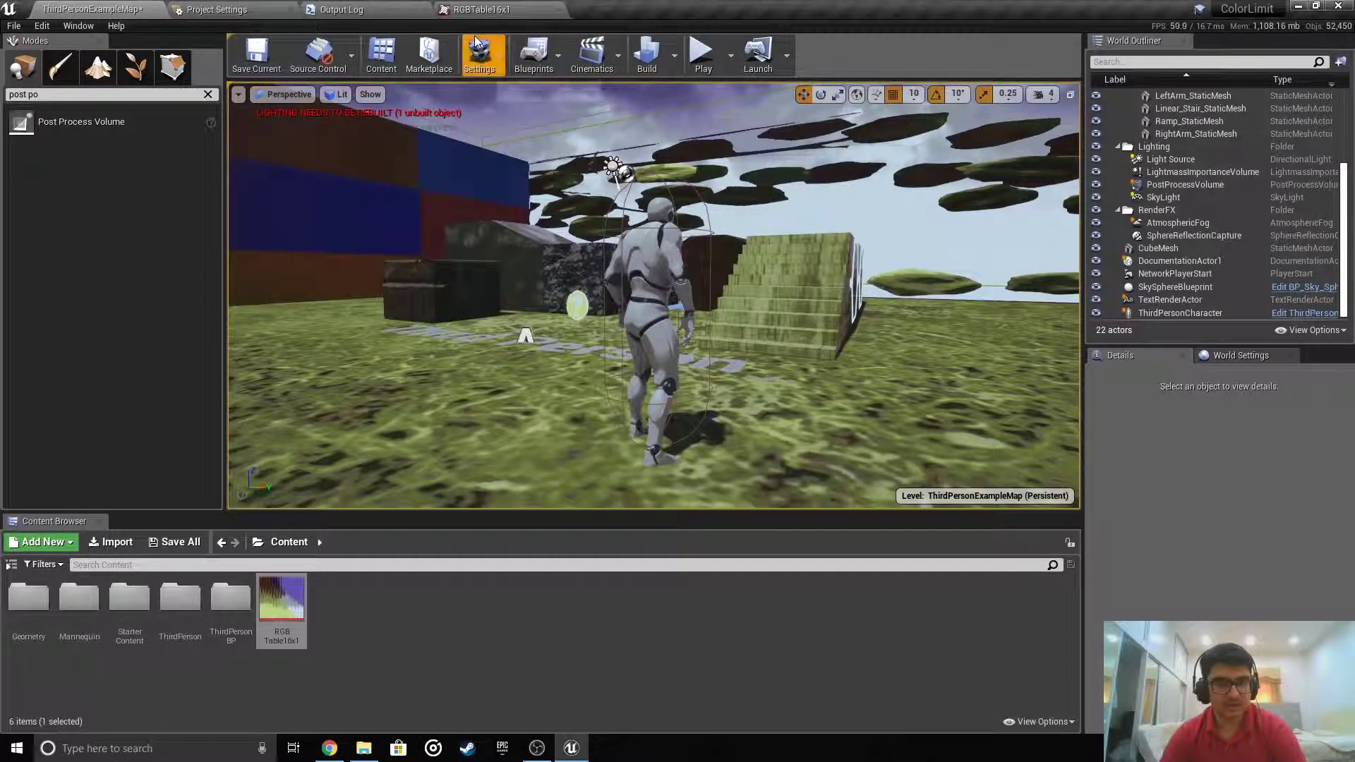
Select the PostProcessVolume and expand the Misc group under its Rendering Features
left_click(1185, 186)
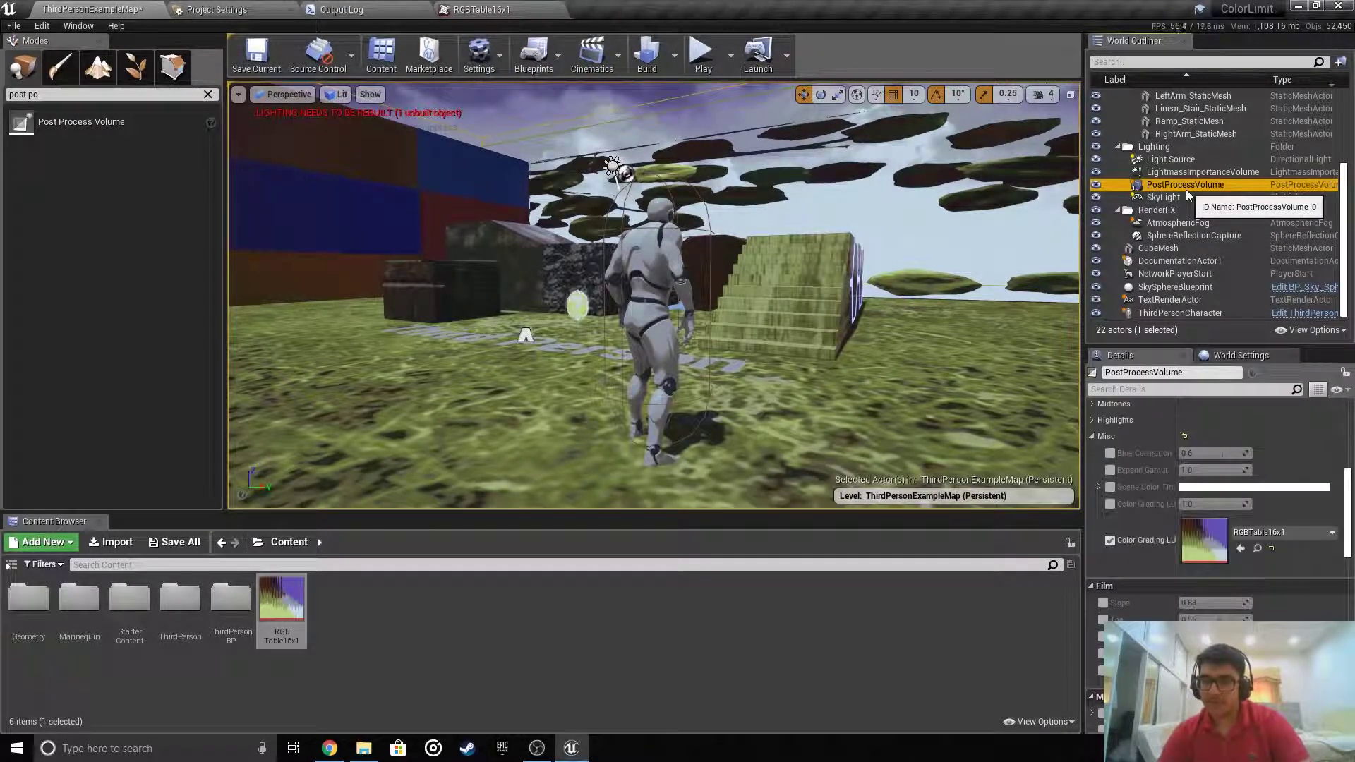
scroll(1277, 488, "down", 10)
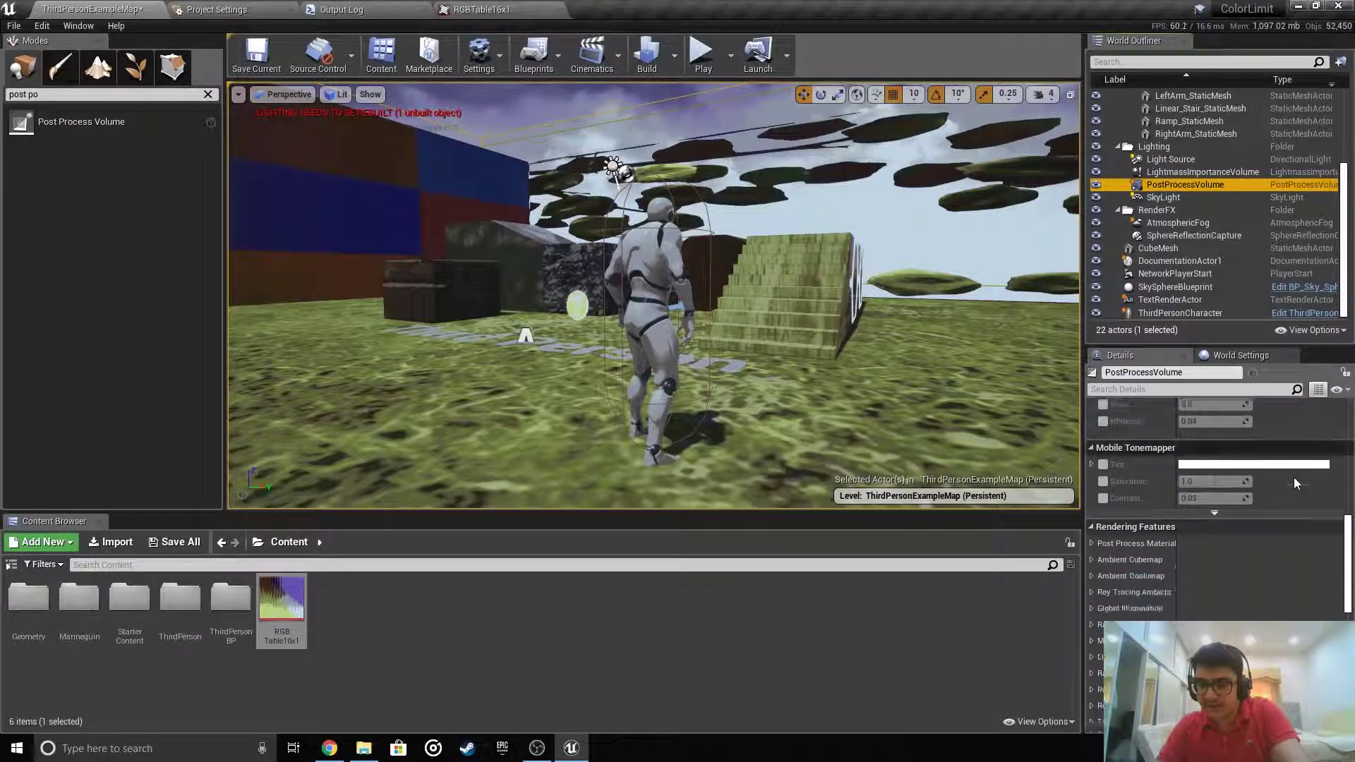
scroll(1097, 514, "up", 3)
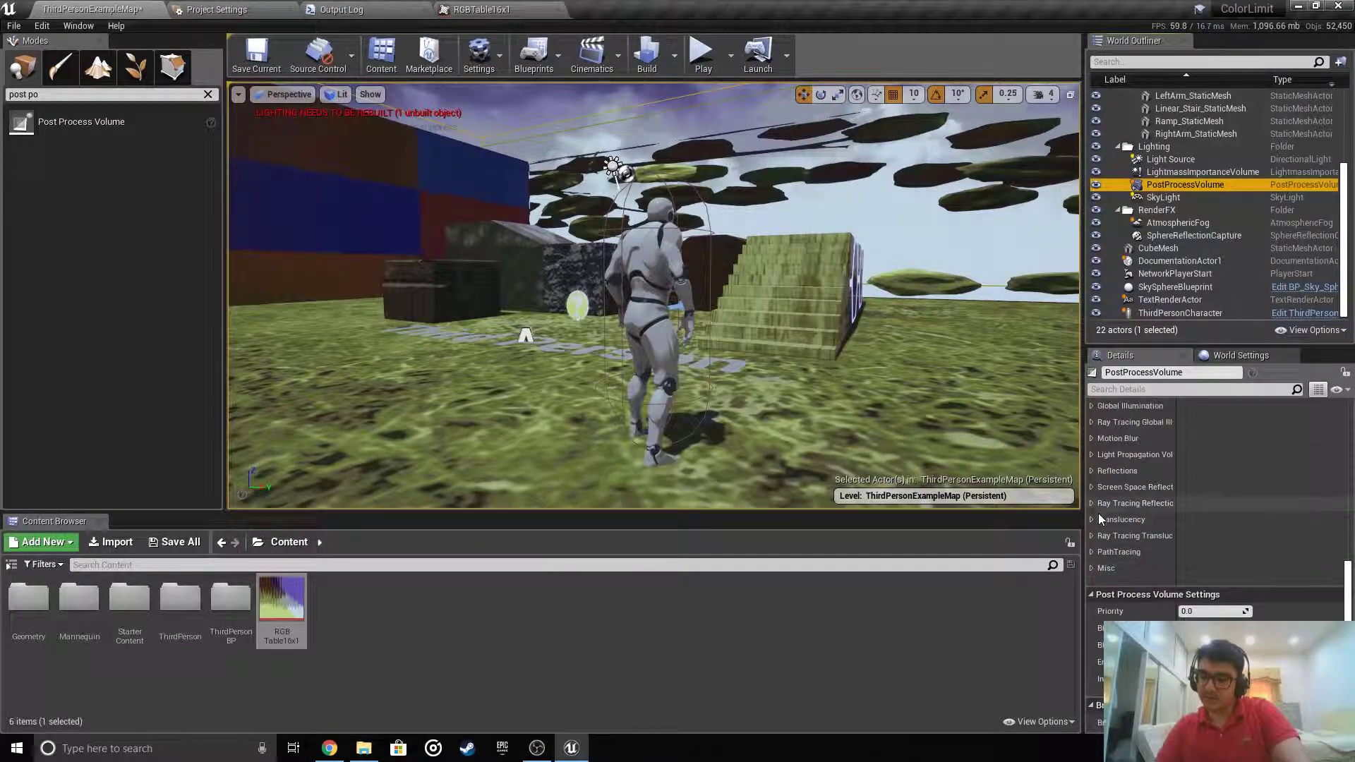
scroll(1095, 611, "up", 1)
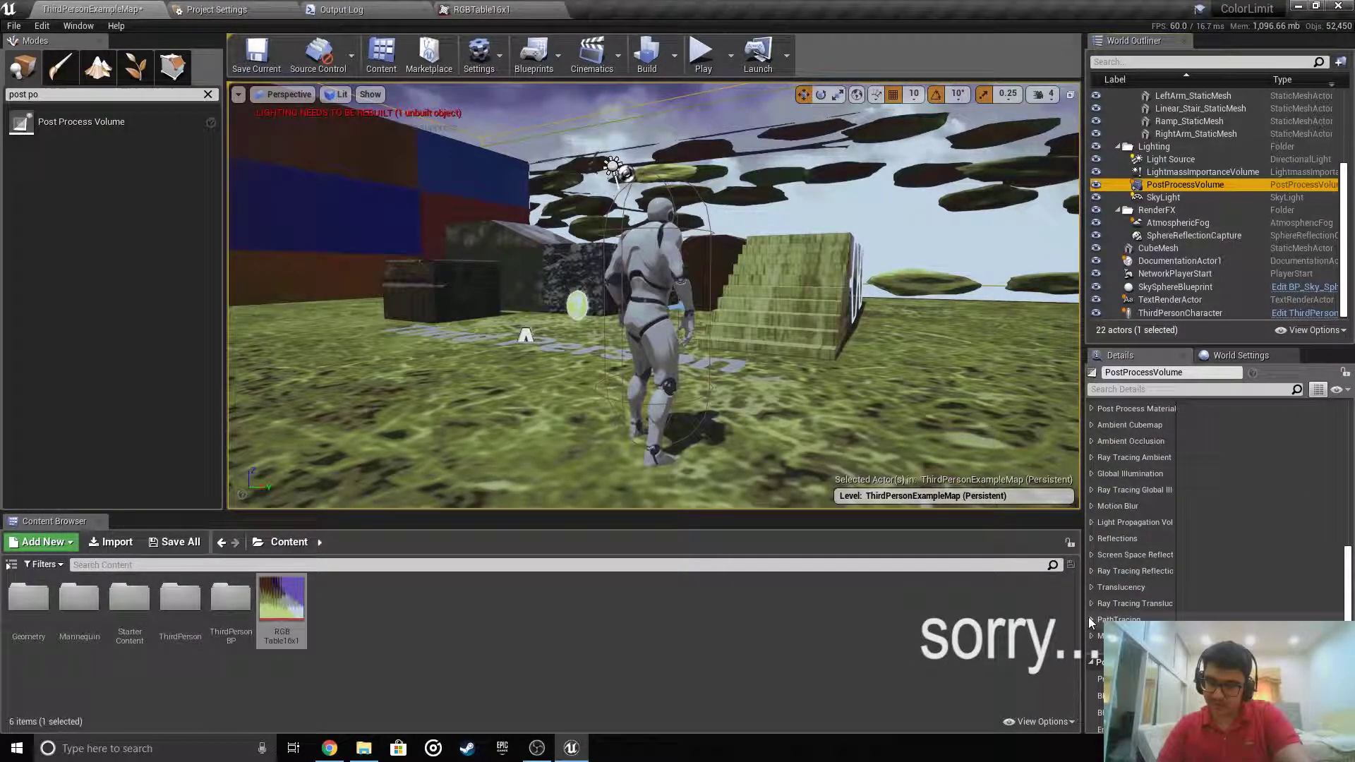
left_click(1092, 636)
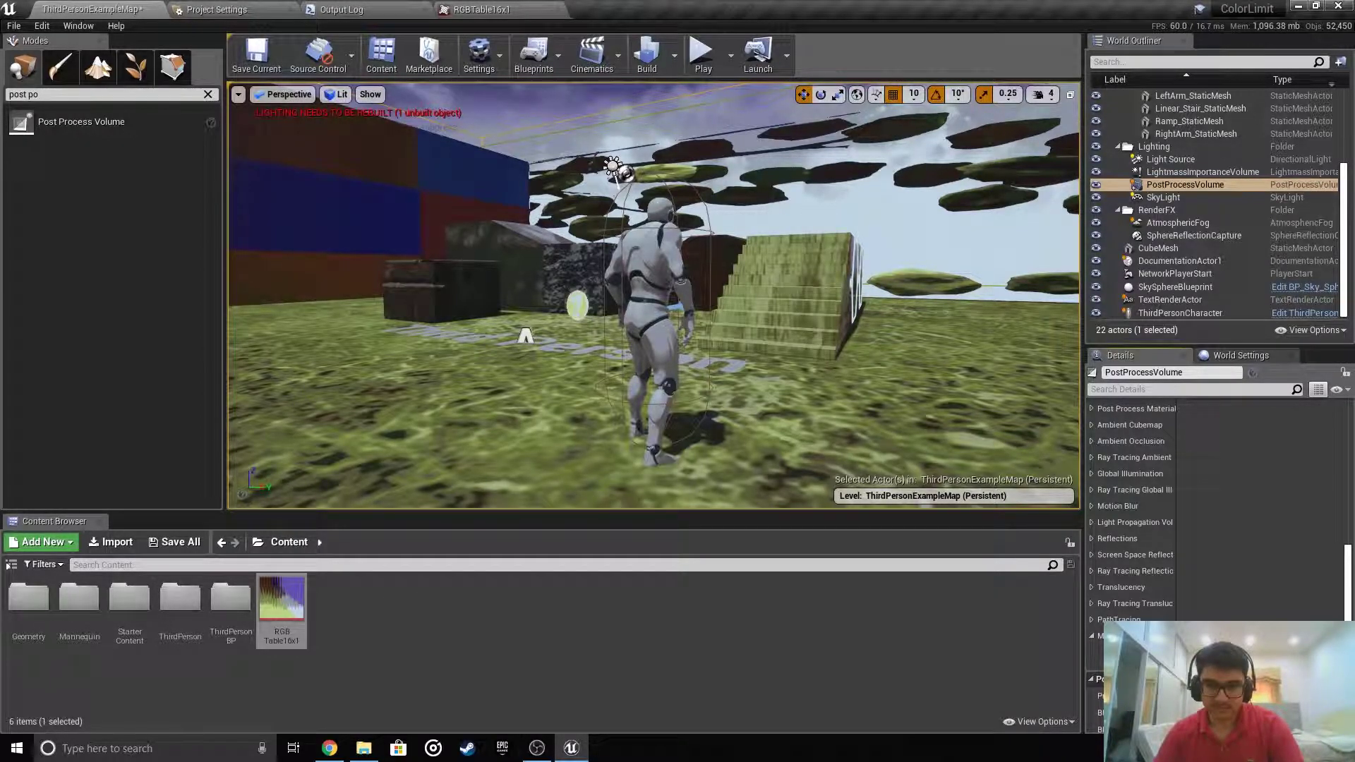
Play the level in fullscreen, run the character over the hexagon-patterned platform, and end the play session
left_click(711, 64)
left_click(768, 115)
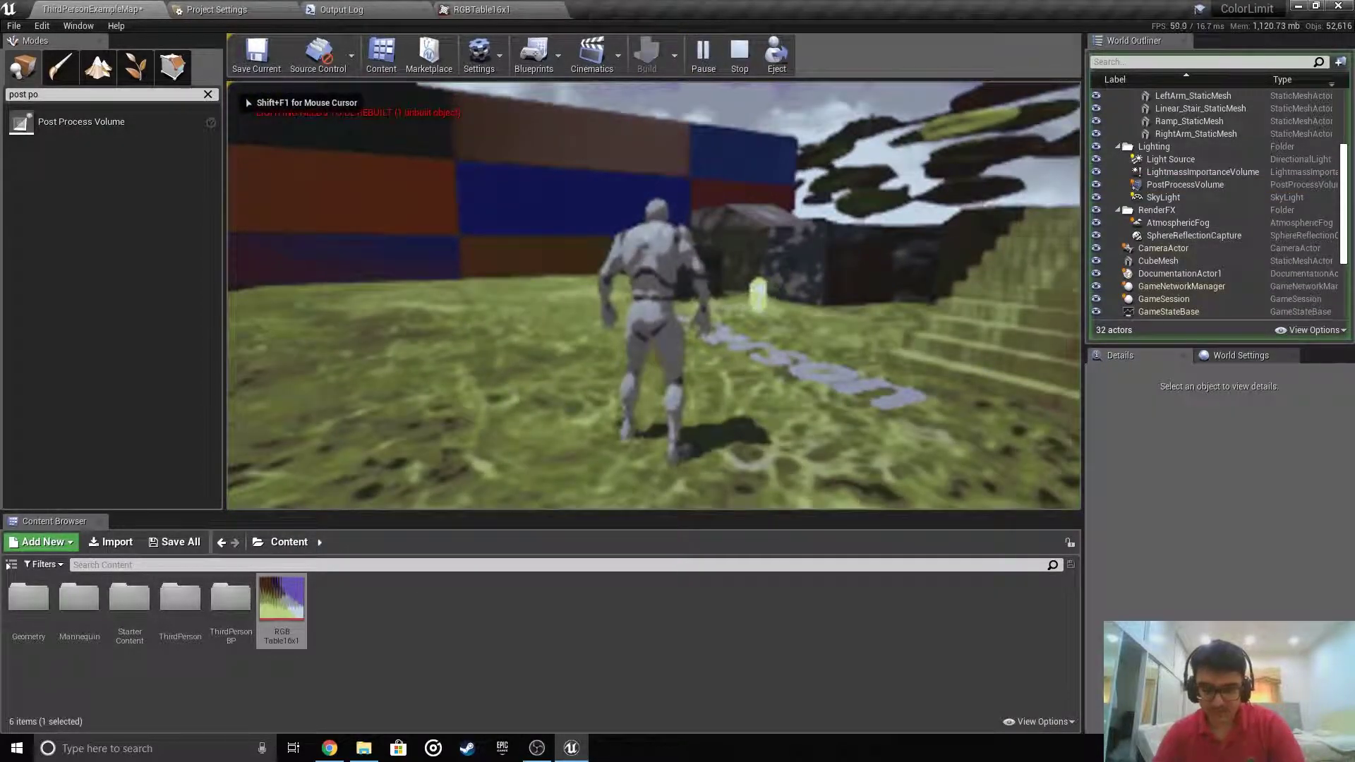
key("F11")
left_click(558, 285)
key("w")
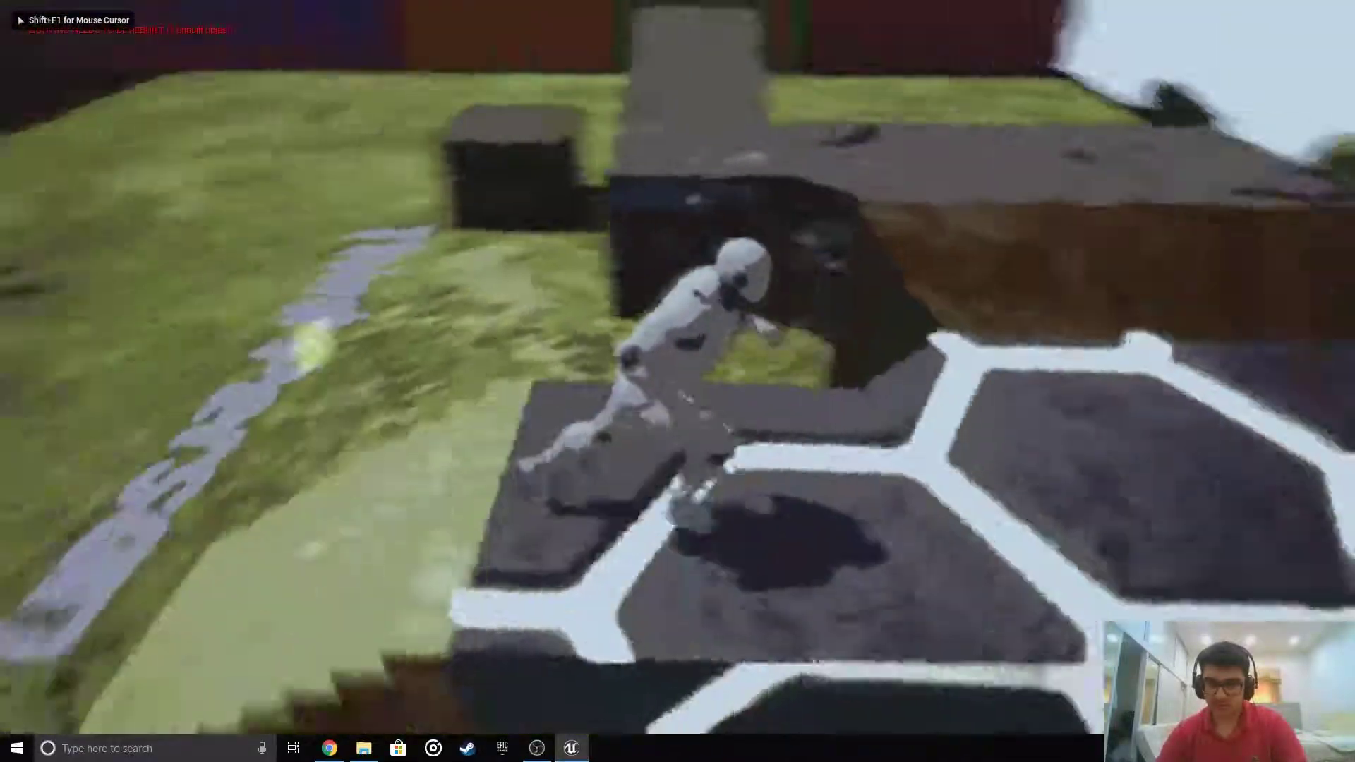
key("Escape")
key("F11")
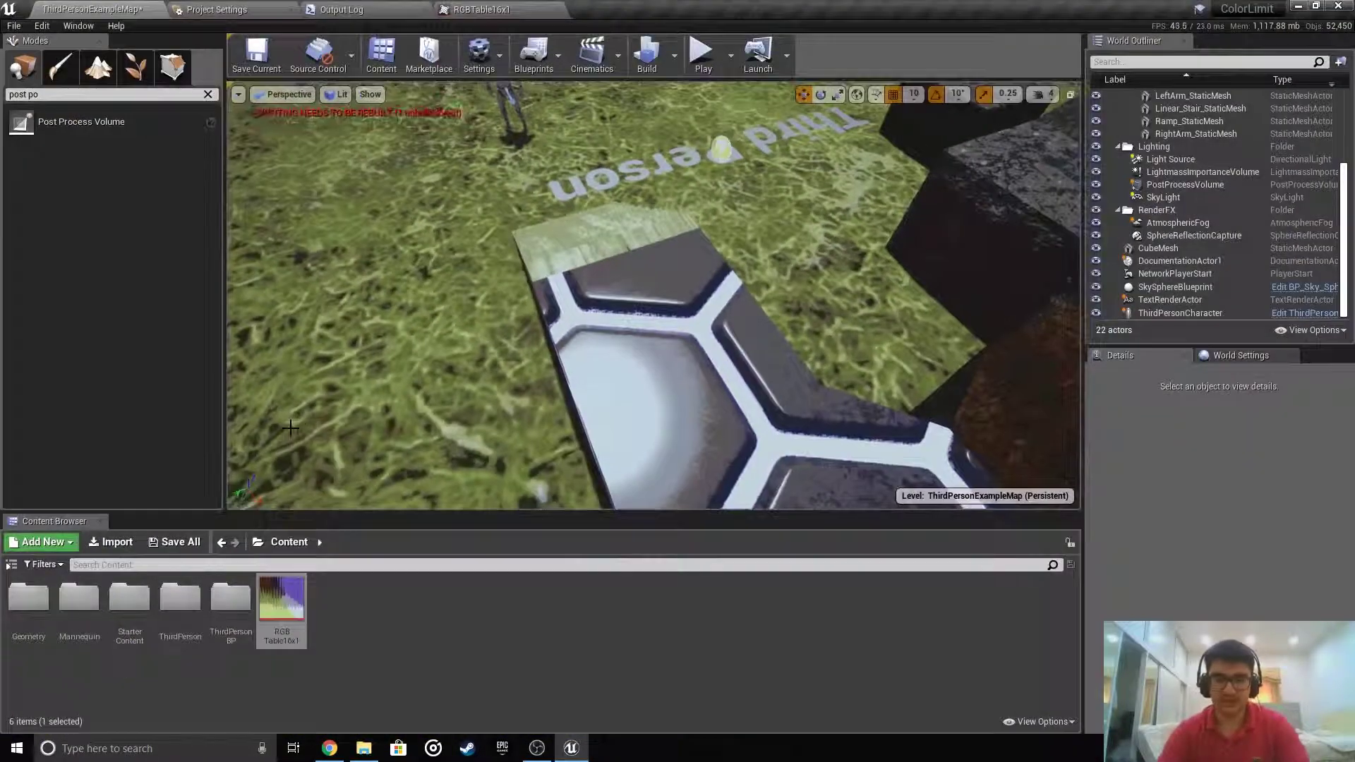
Apply the Low quality preset in the Engine Scalability Settings and briefly playtest the level
left_click(480, 55)
mouse_move(592, 253)
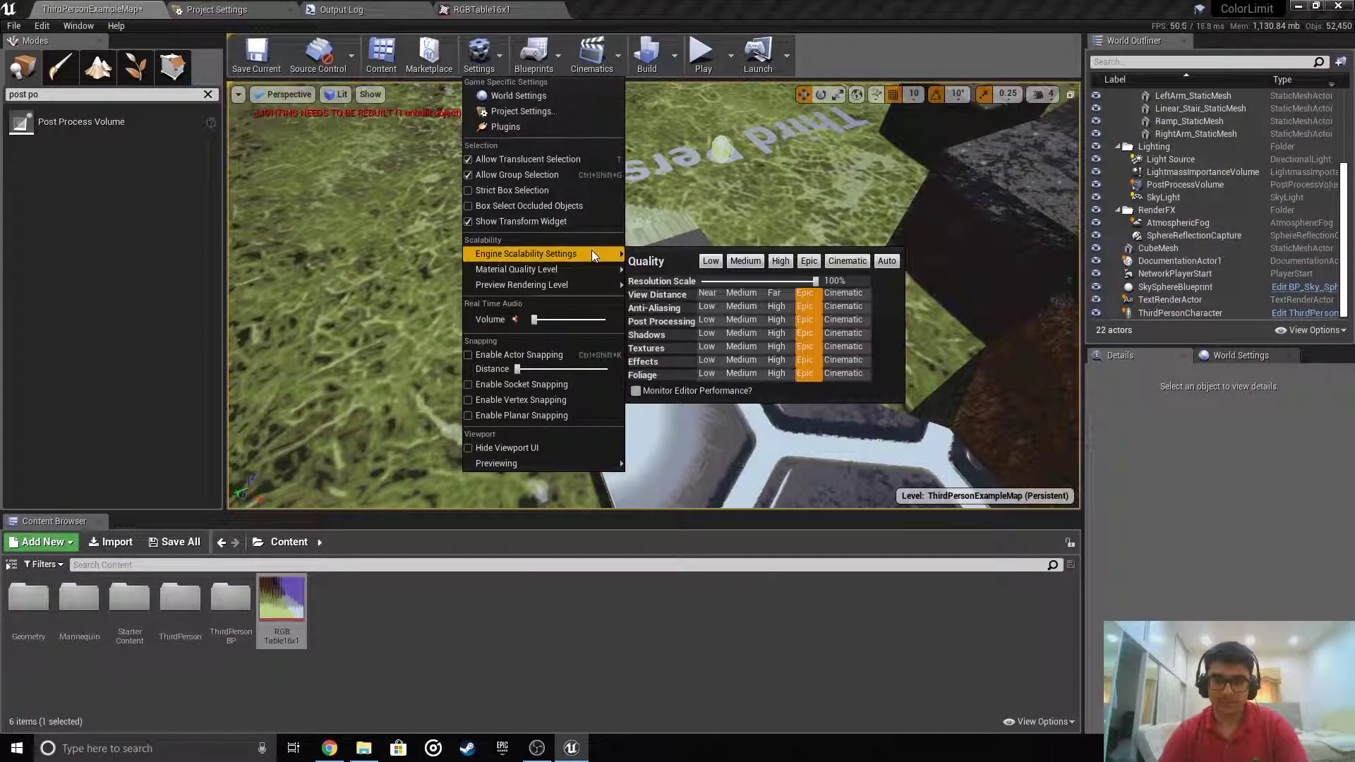
left_click(710, 261)
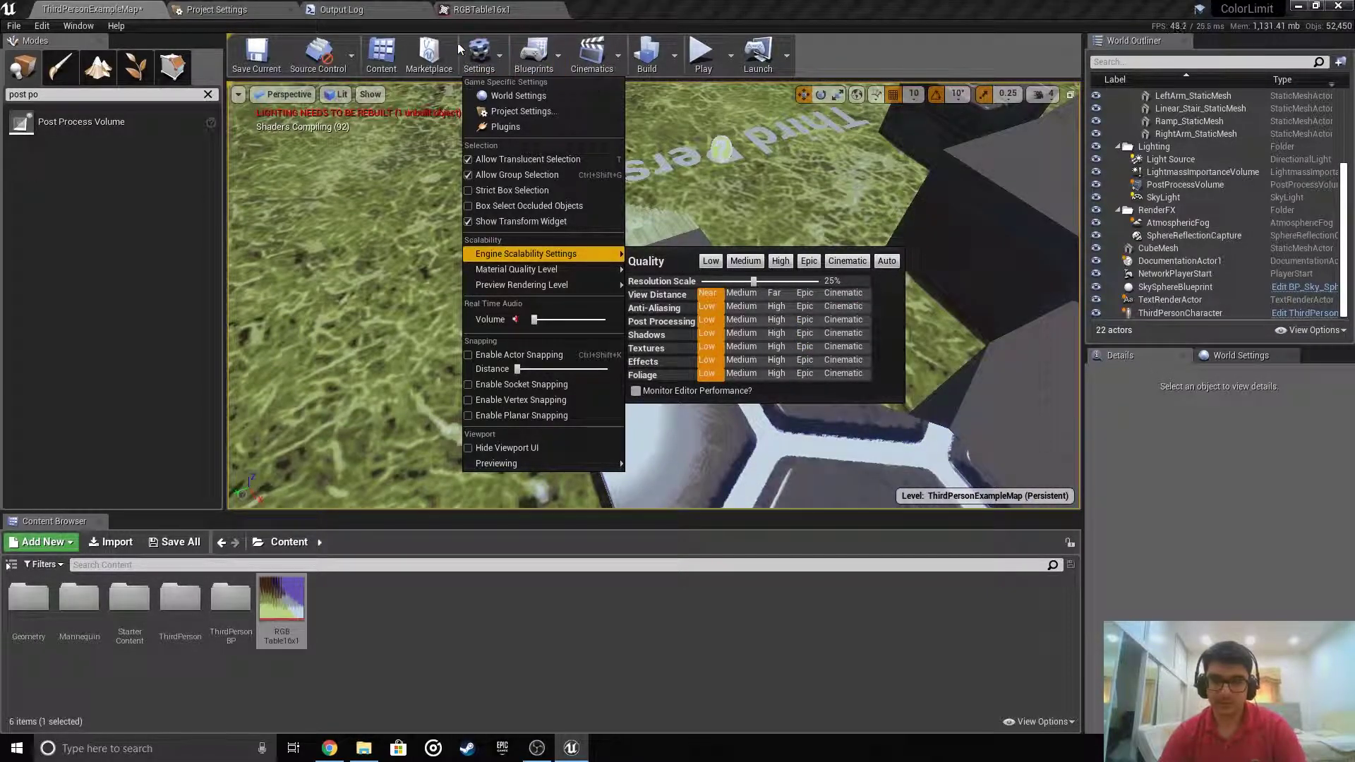
left_click(791, 37)
left_click(702, 53)
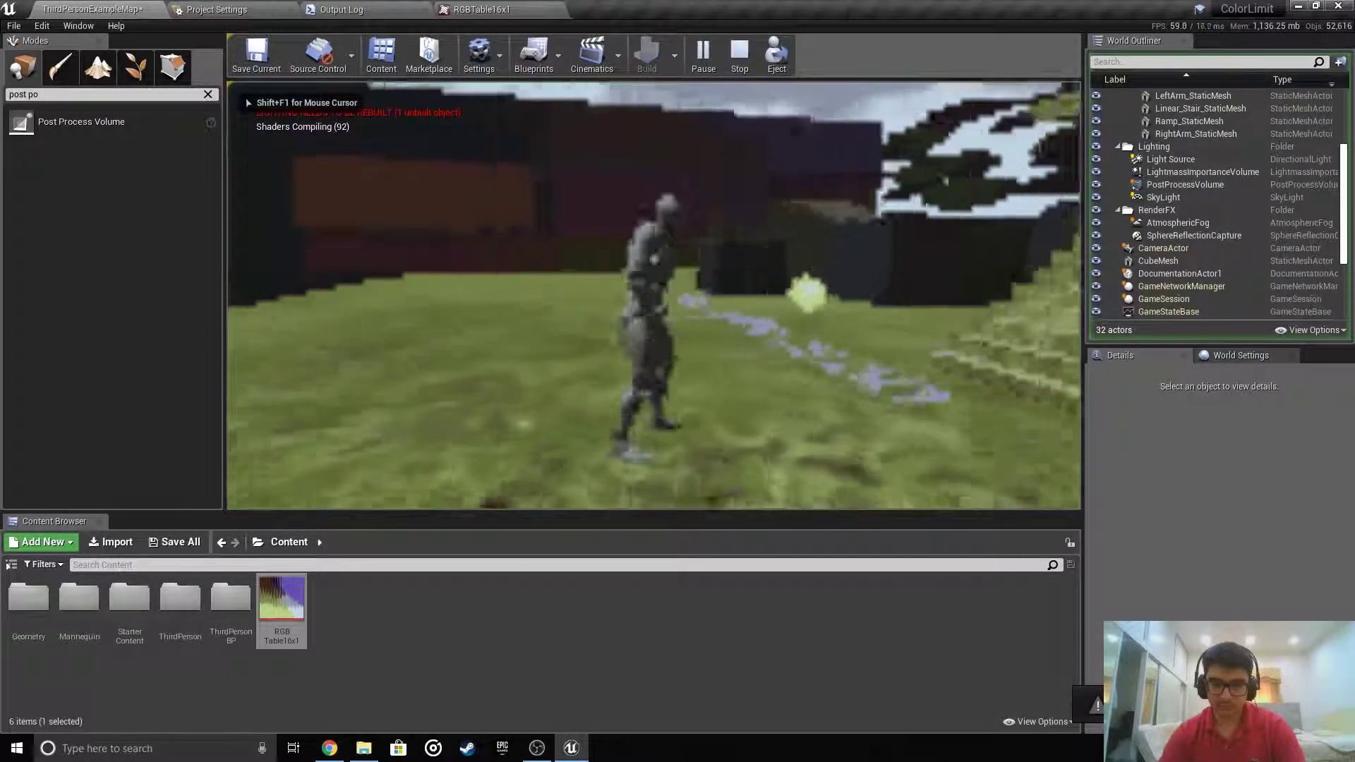
key("Escape")
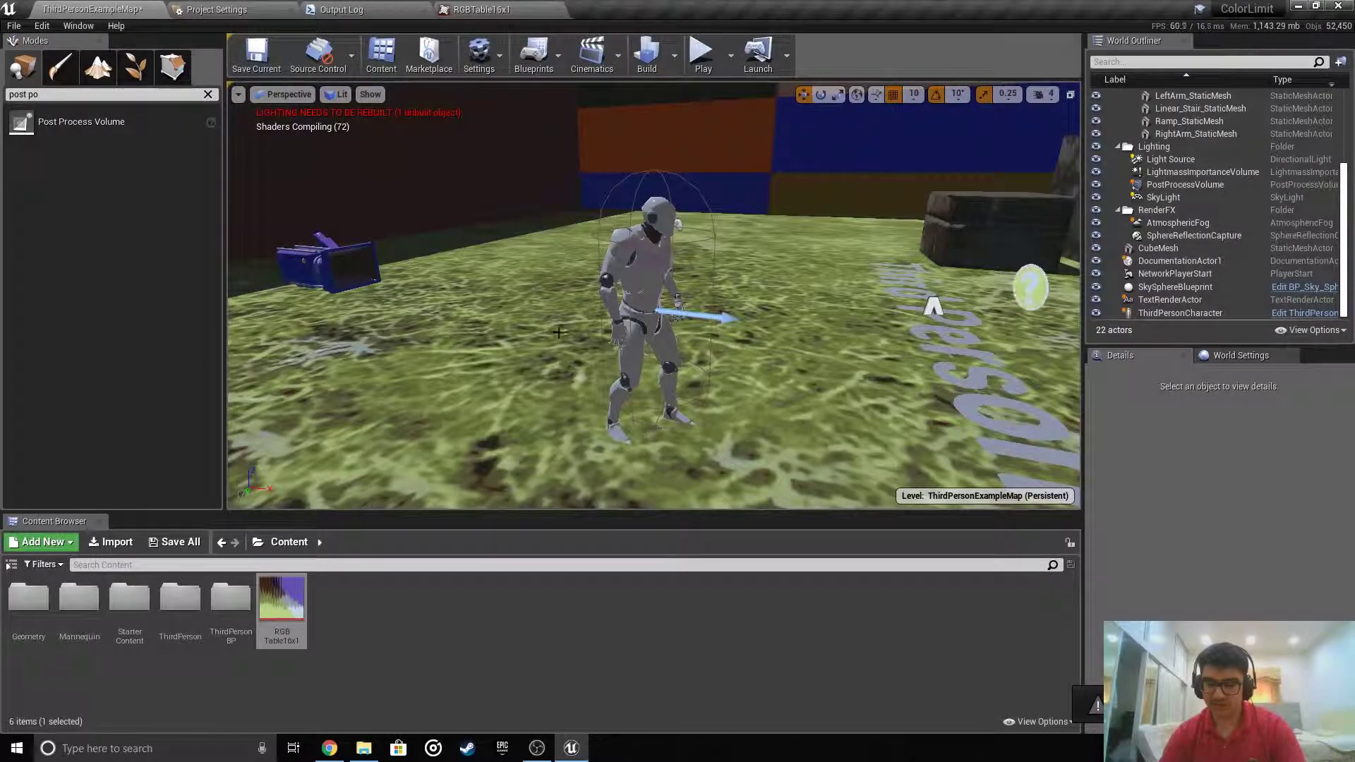
right_click_drag(558, 333, 663, 339)
Reopen the Engine Scalability Settings, and start a new play session in fullscreen
left_click(484, 60)
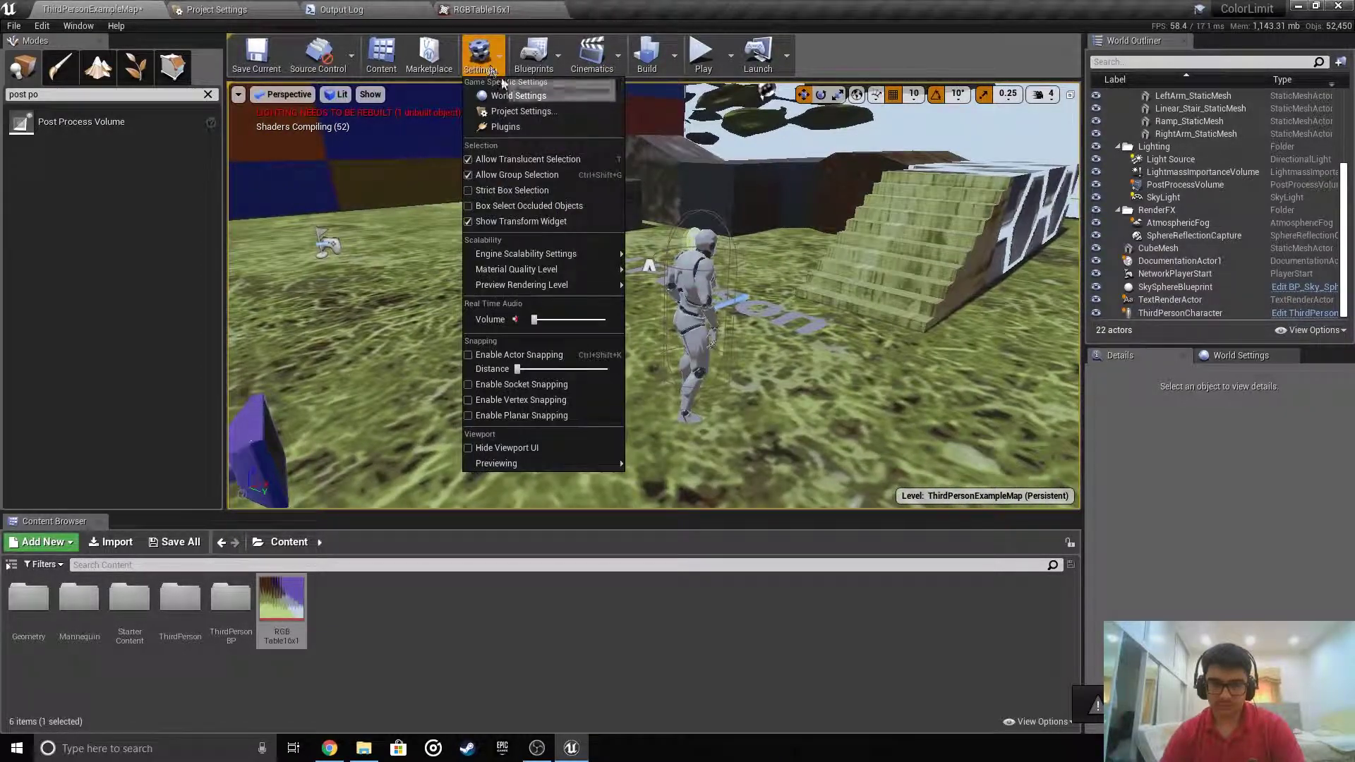
mouse_move(615, 254)
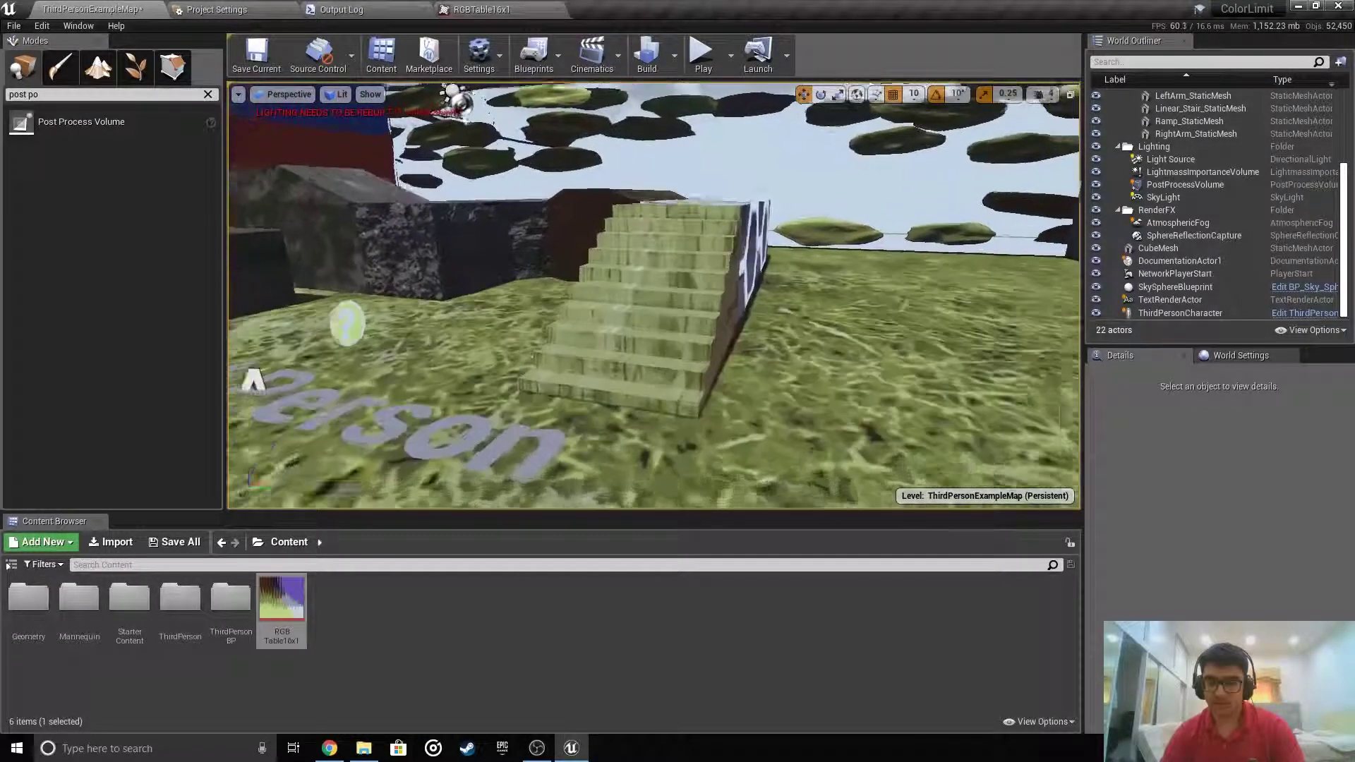
left_click(694, 77)
key("F11")
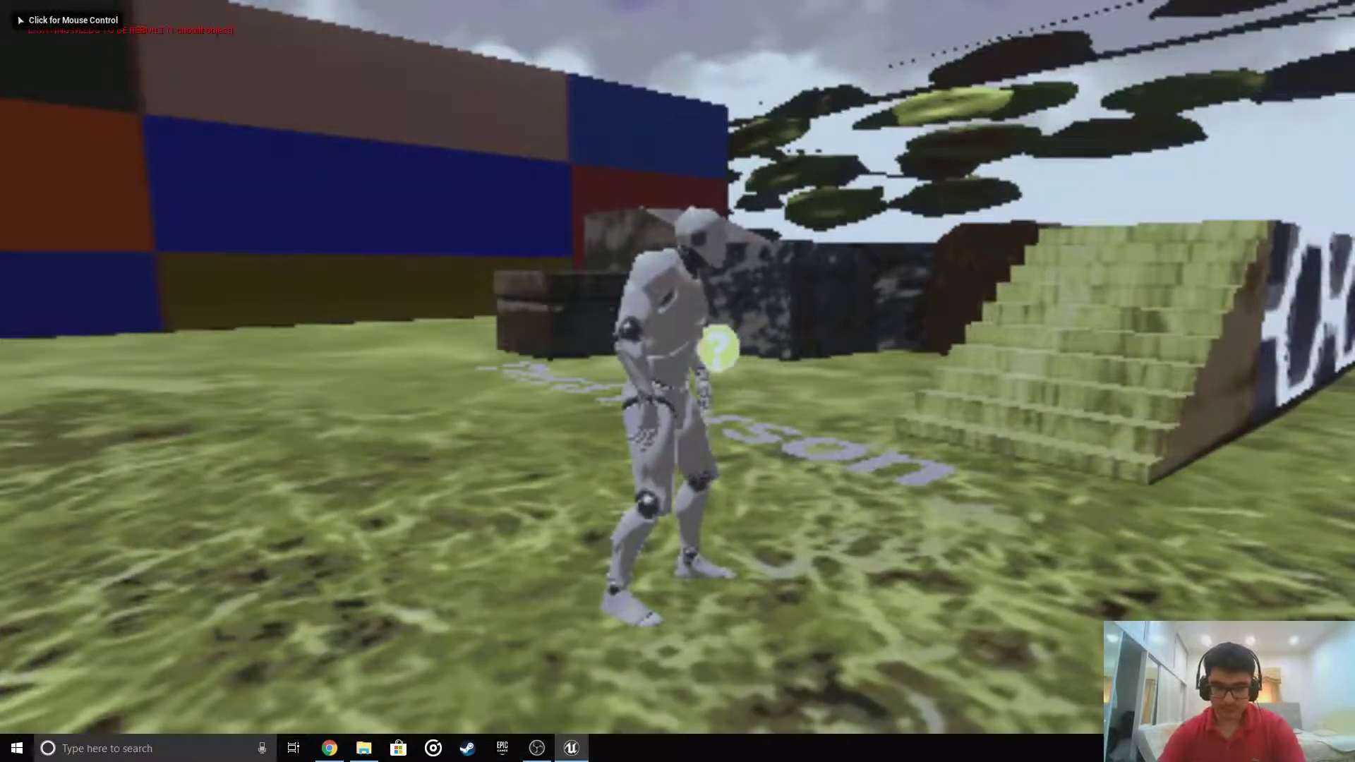
Run the character across the grass and over the hexagon-patterned platform and adjoining blocks to inspect the limited-color look
left_click(677, 381)
key("w")
key("s")
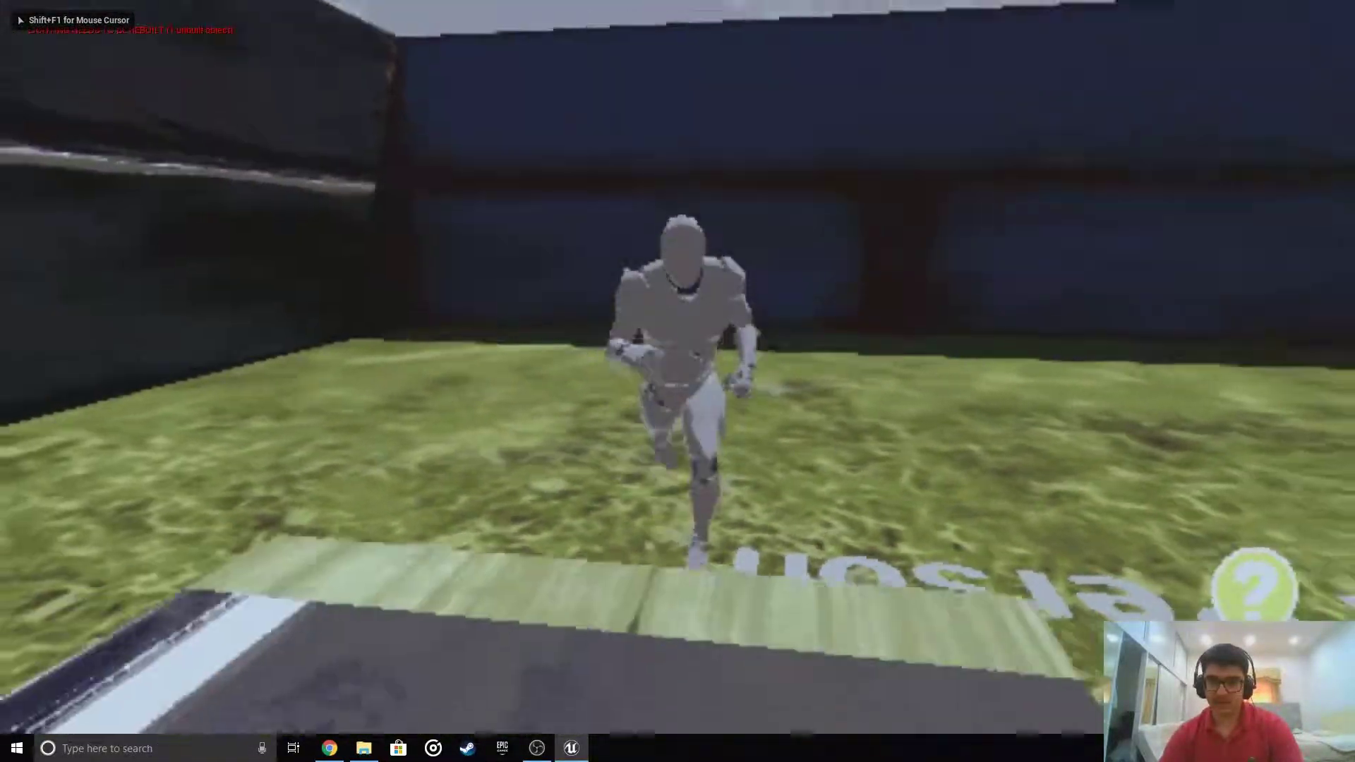
key("w")
key("d")
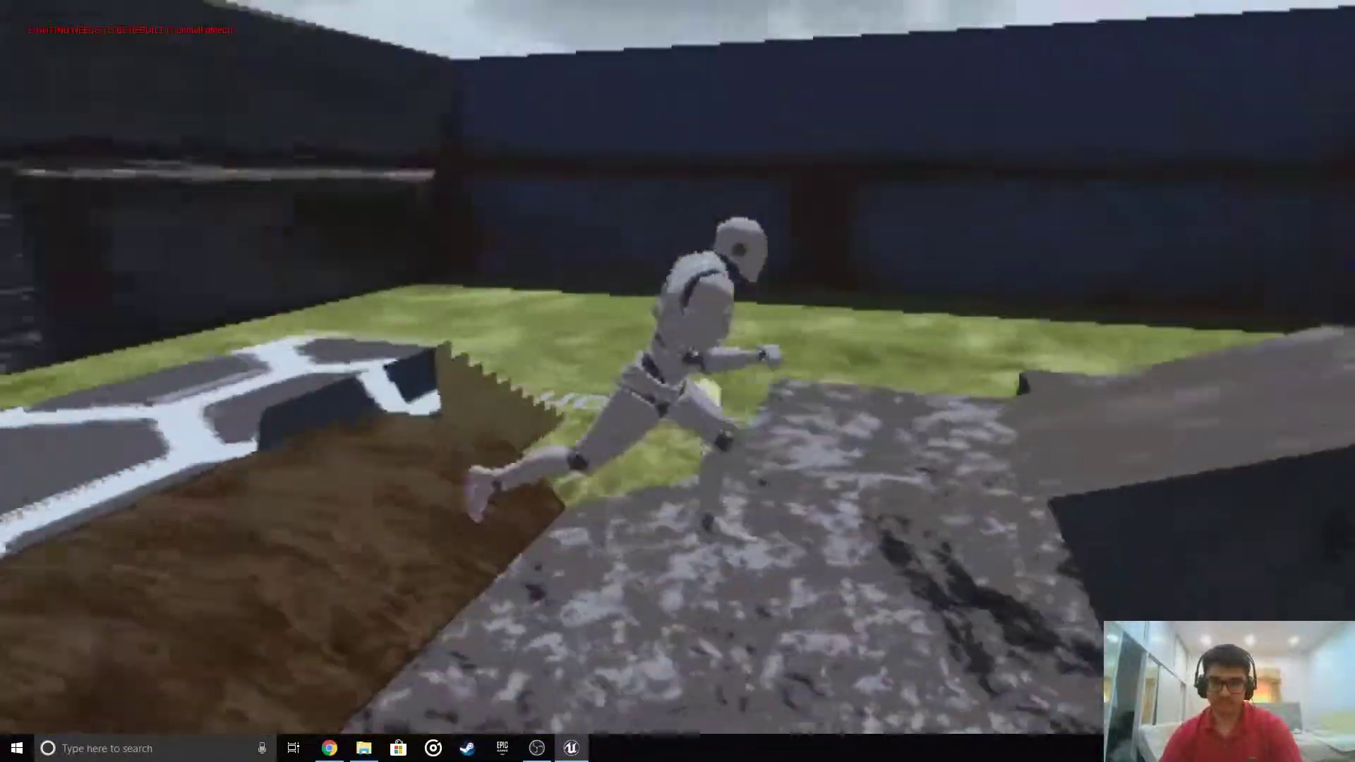
key("a")
key("w")
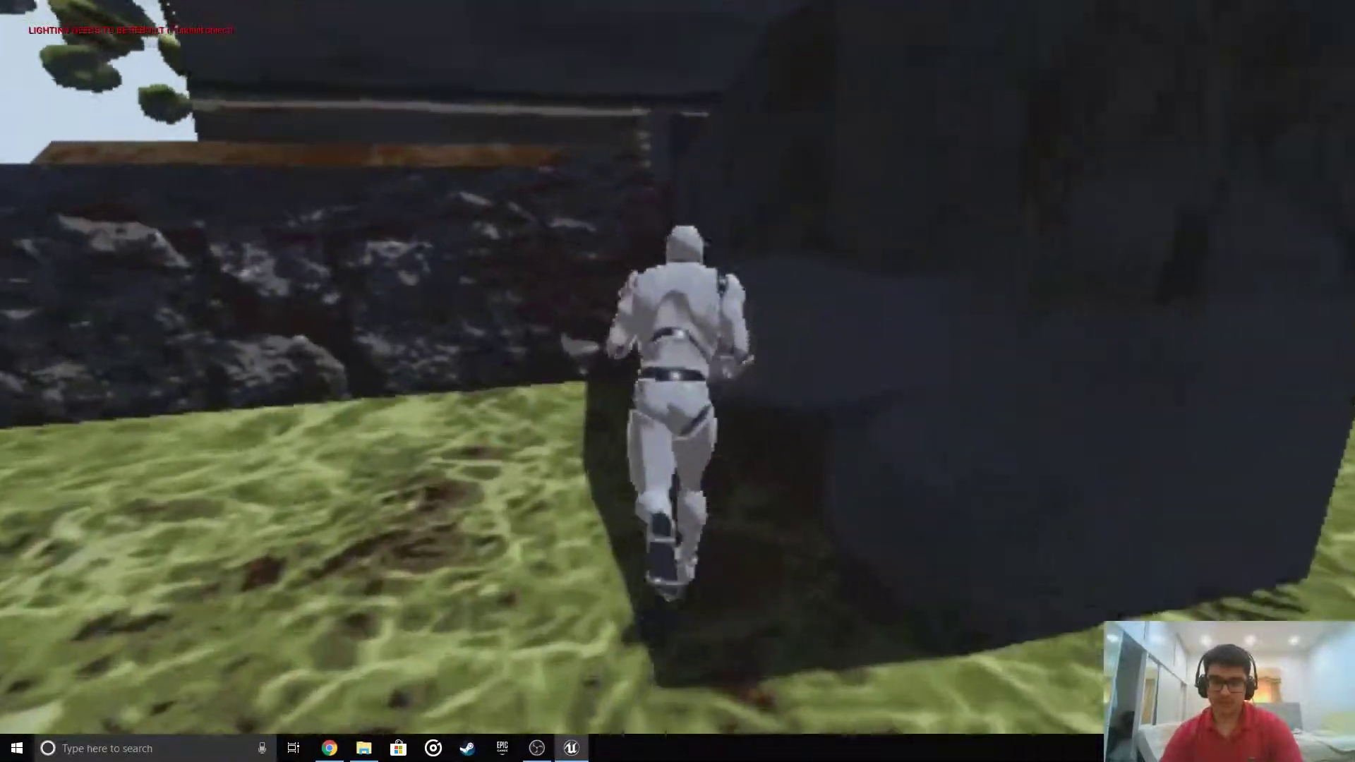
key("w")
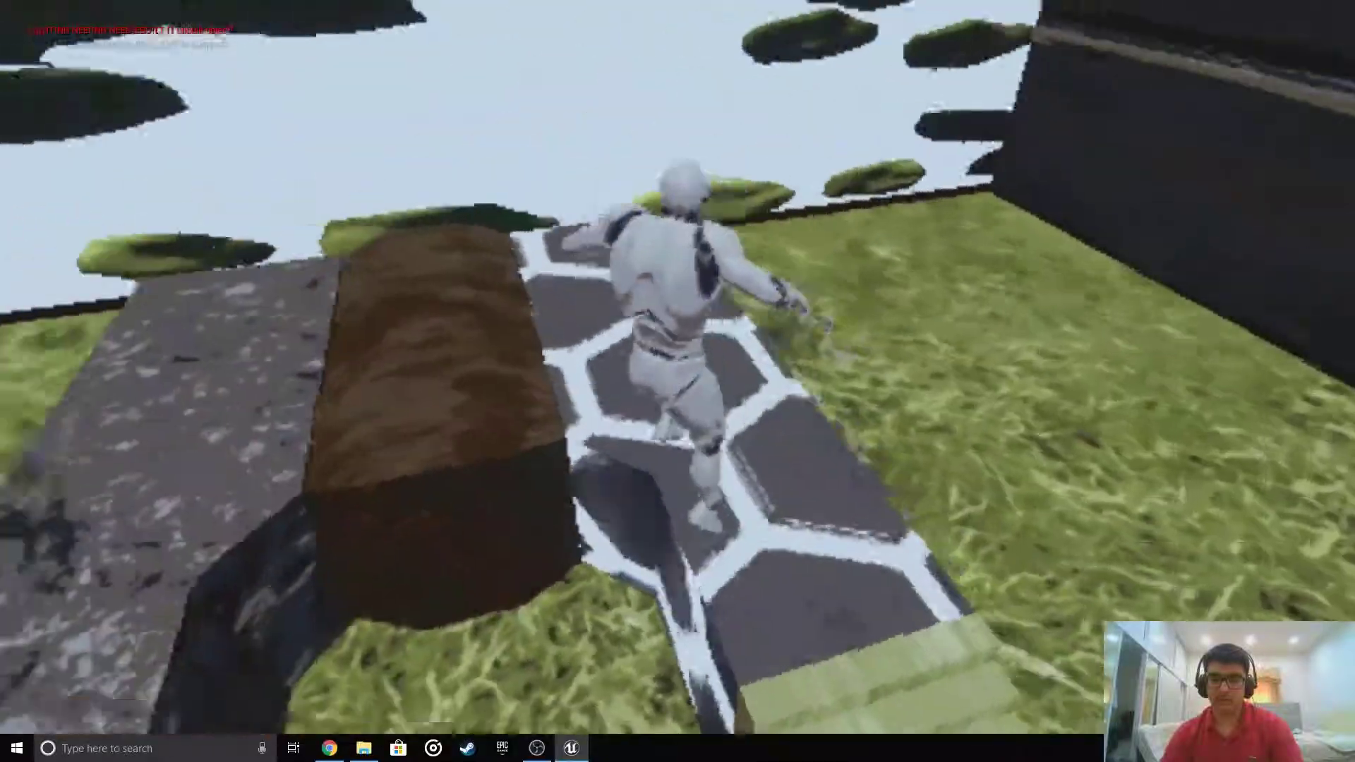
key("w")
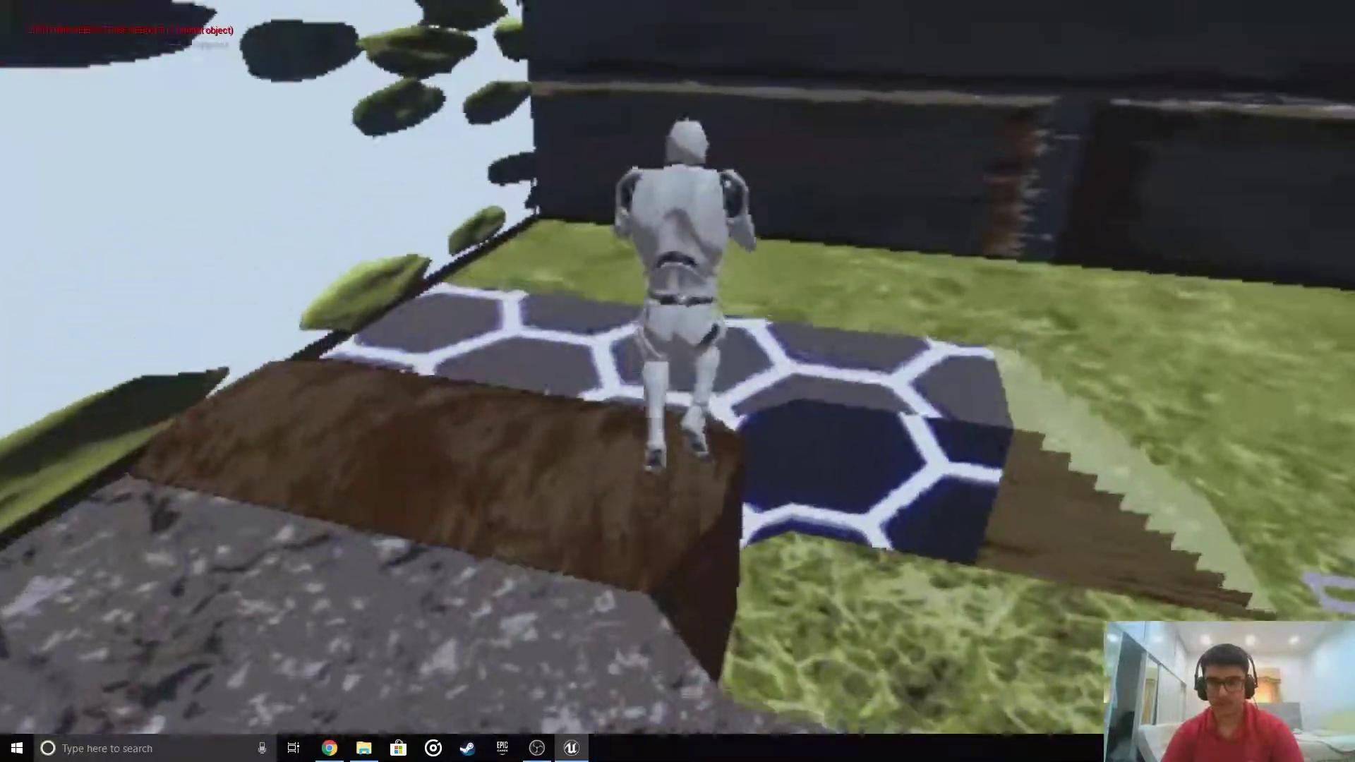
Run the character down the stairs and past the floor text, then jump via the crate onto the blocks and cross to the brown one
key("a")
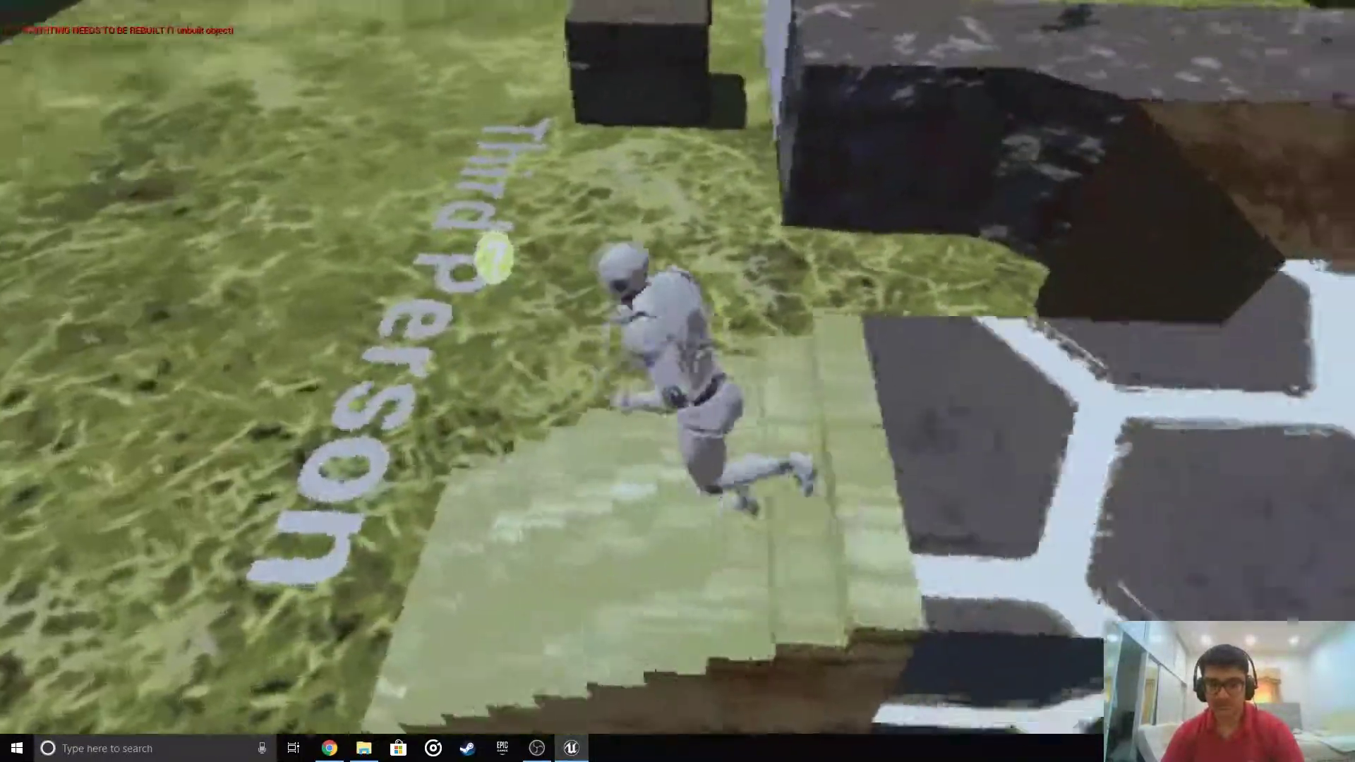
key("s")
key("a")
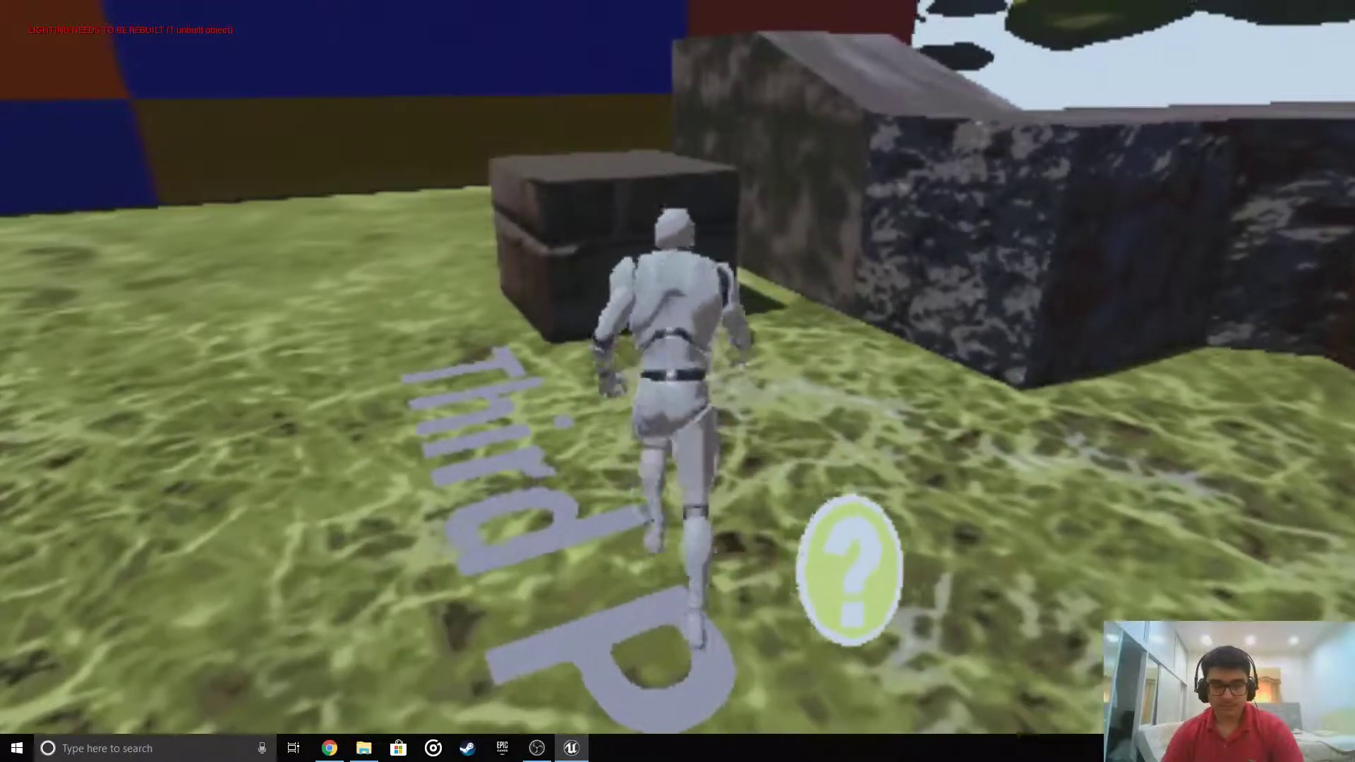
key("space")
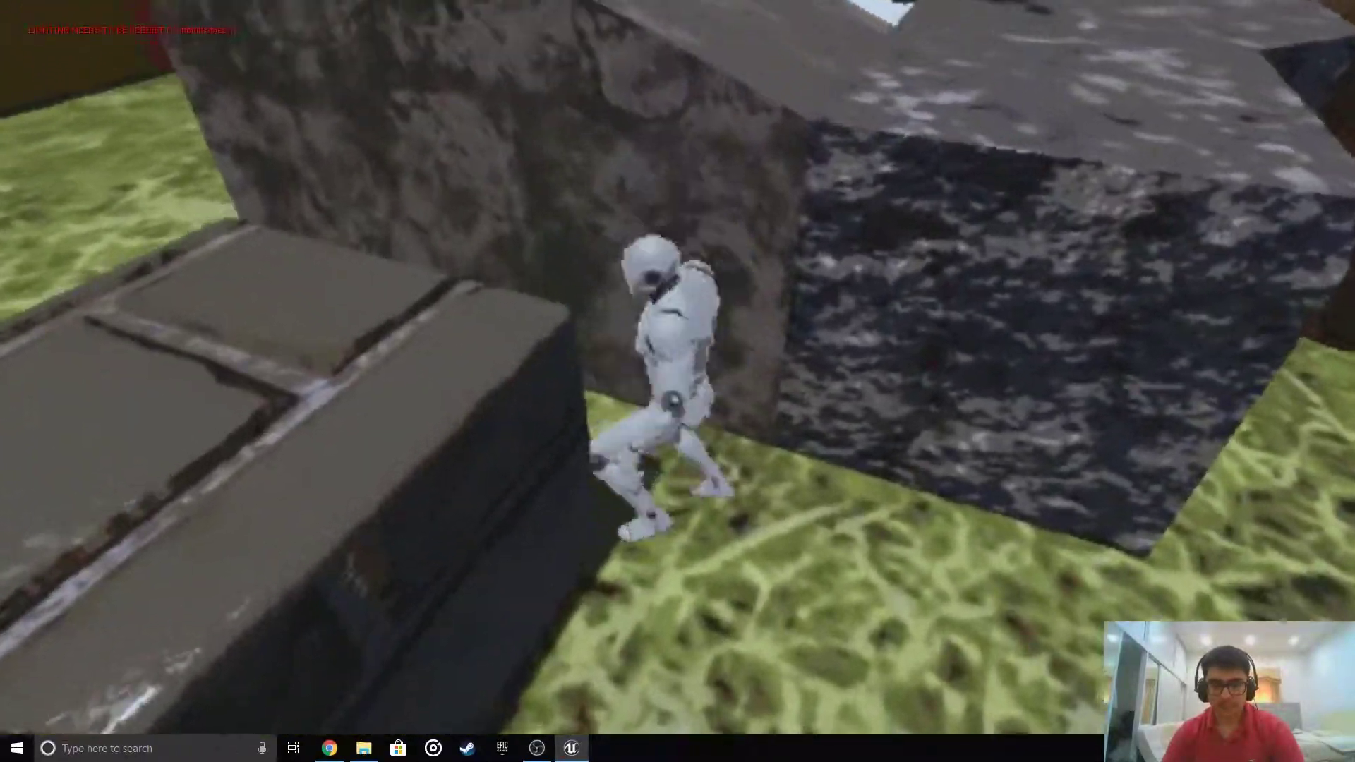
key("space")
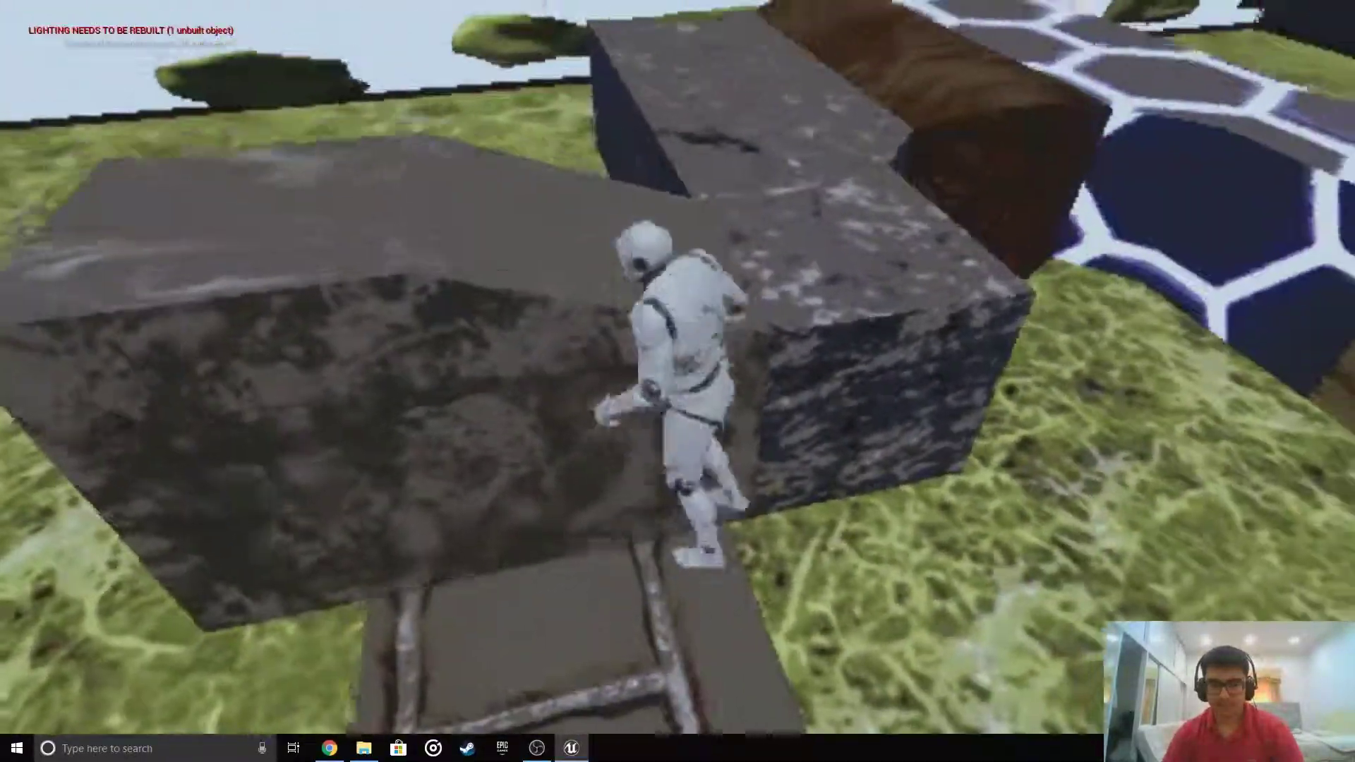
key("space")
key("w")
key("w")
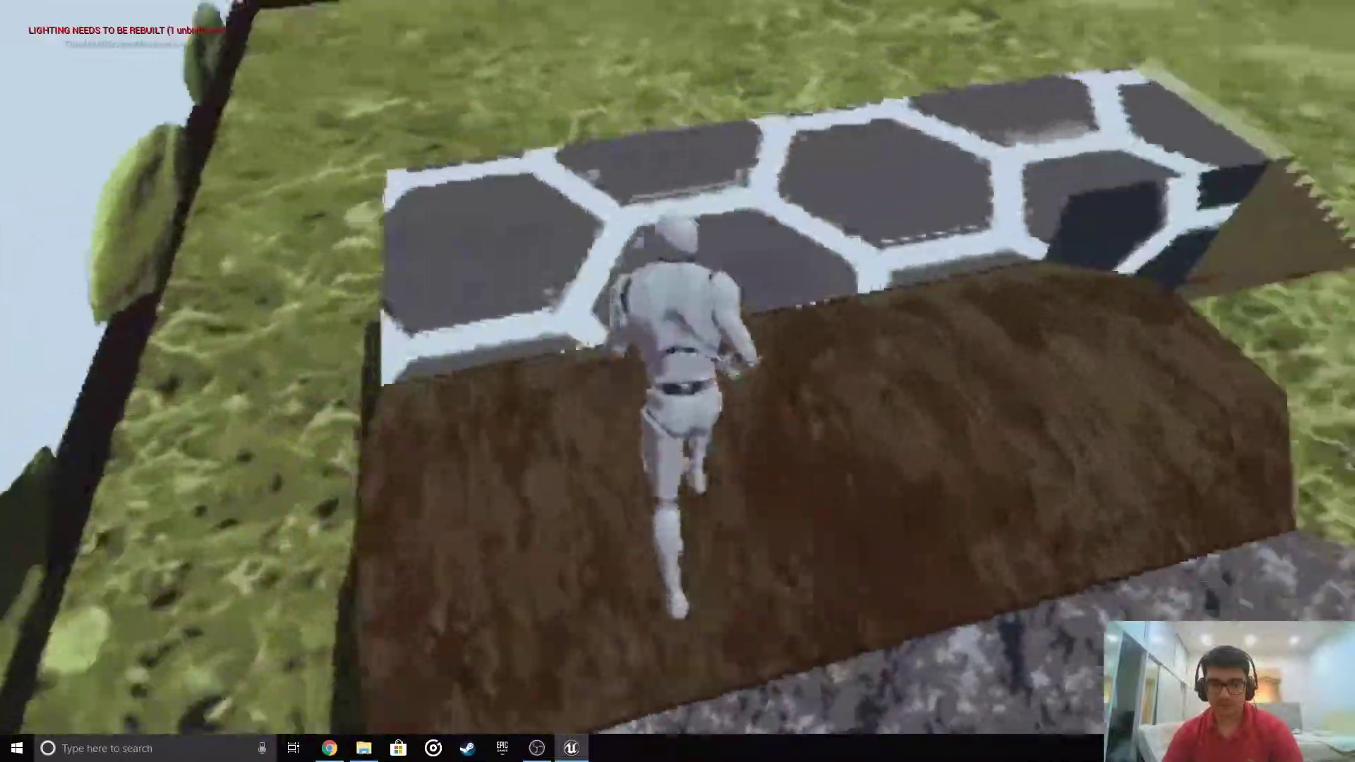